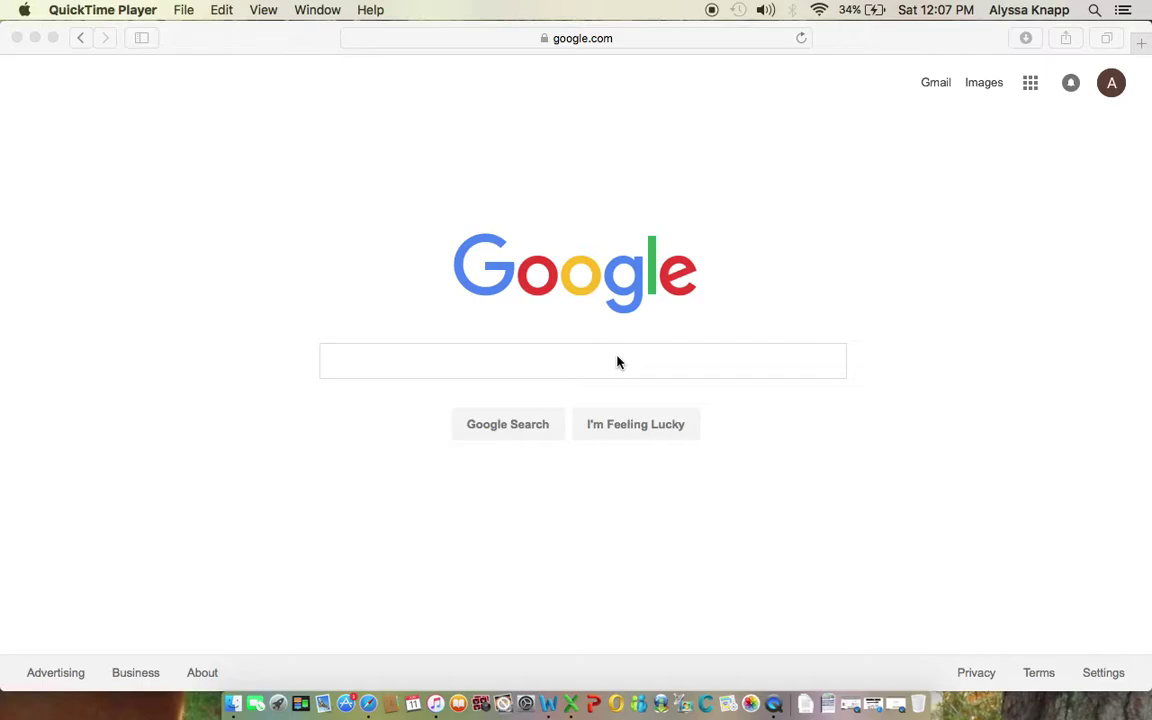
Step: Search Google for 'Kahoot' and view the results
click(617, 361)
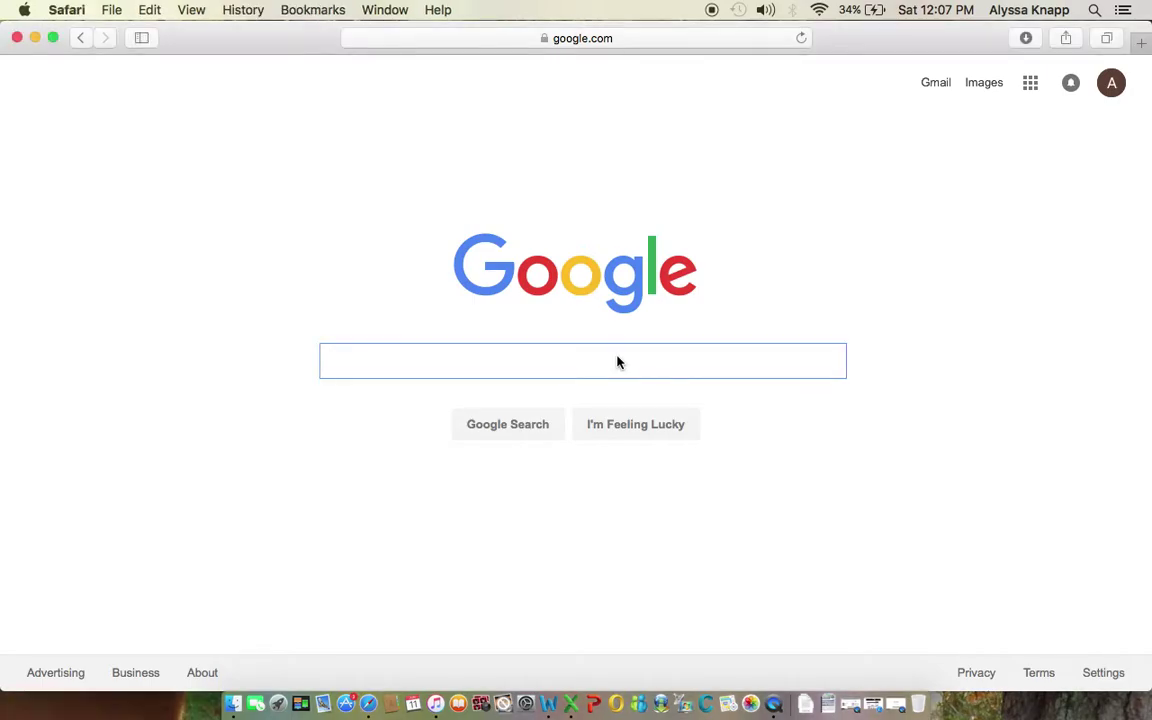
text(Kahoot)
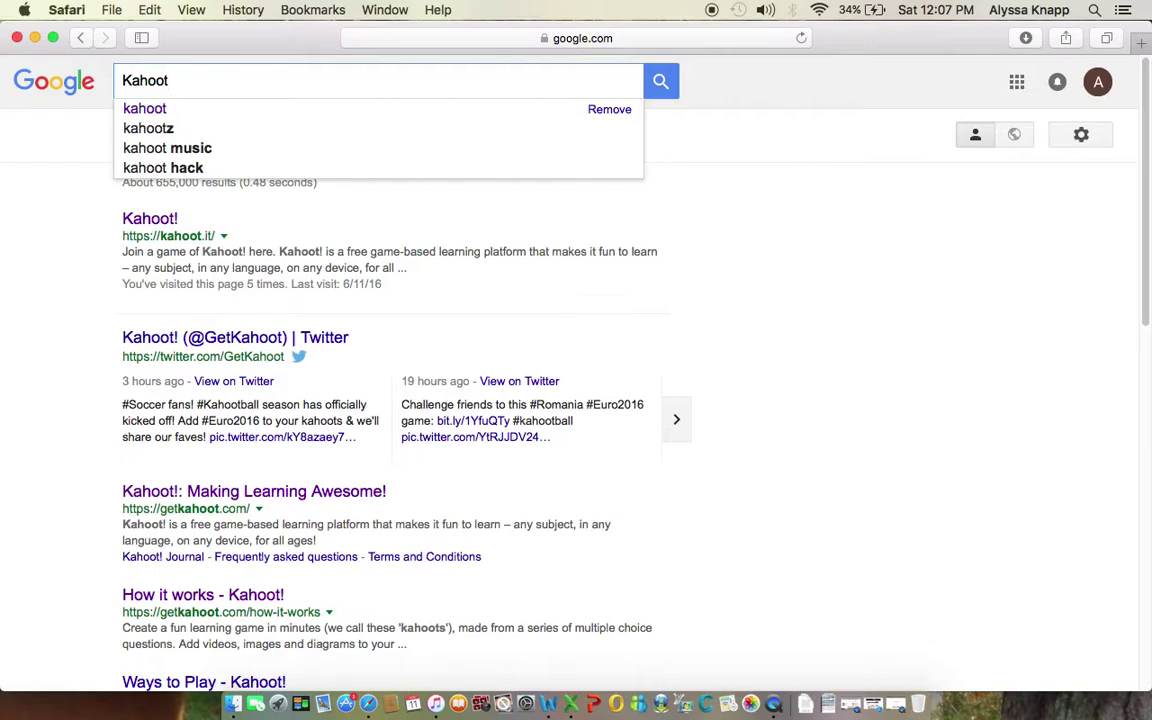
key(Return)
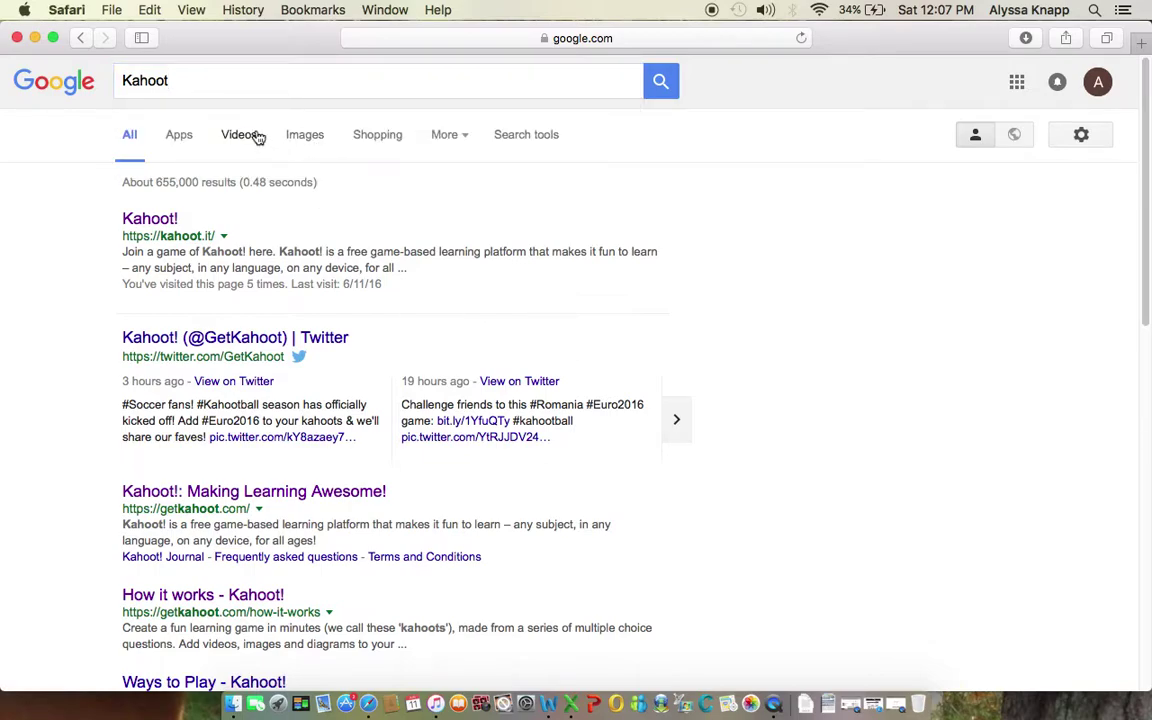
Step: Open the first Kahoot! result, then its getkahoot.com footer link in a new tab
click(137, 220)
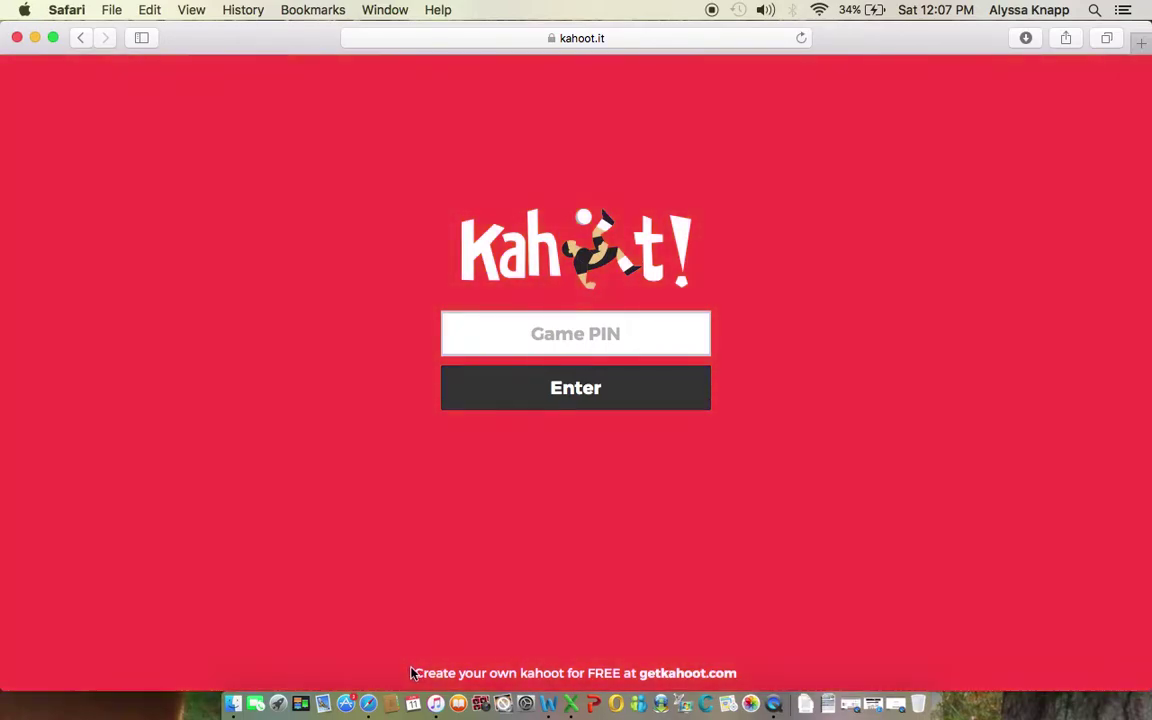
drag(410, 673, 752, 680)
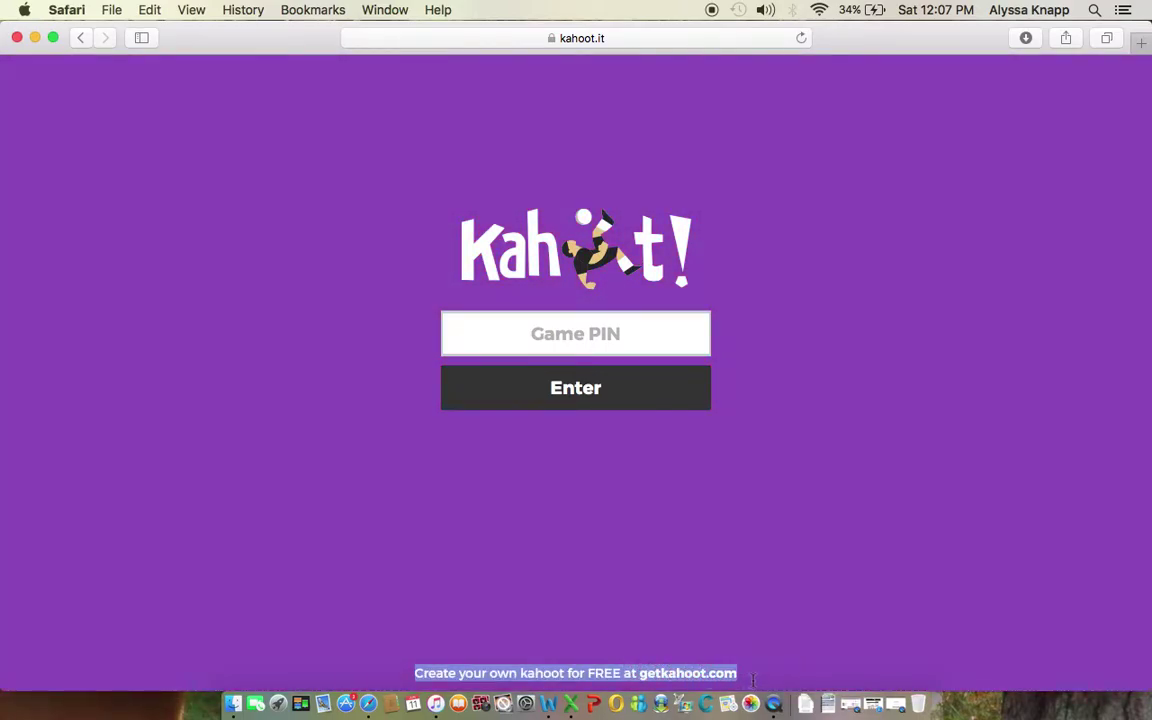
click(750, 681)
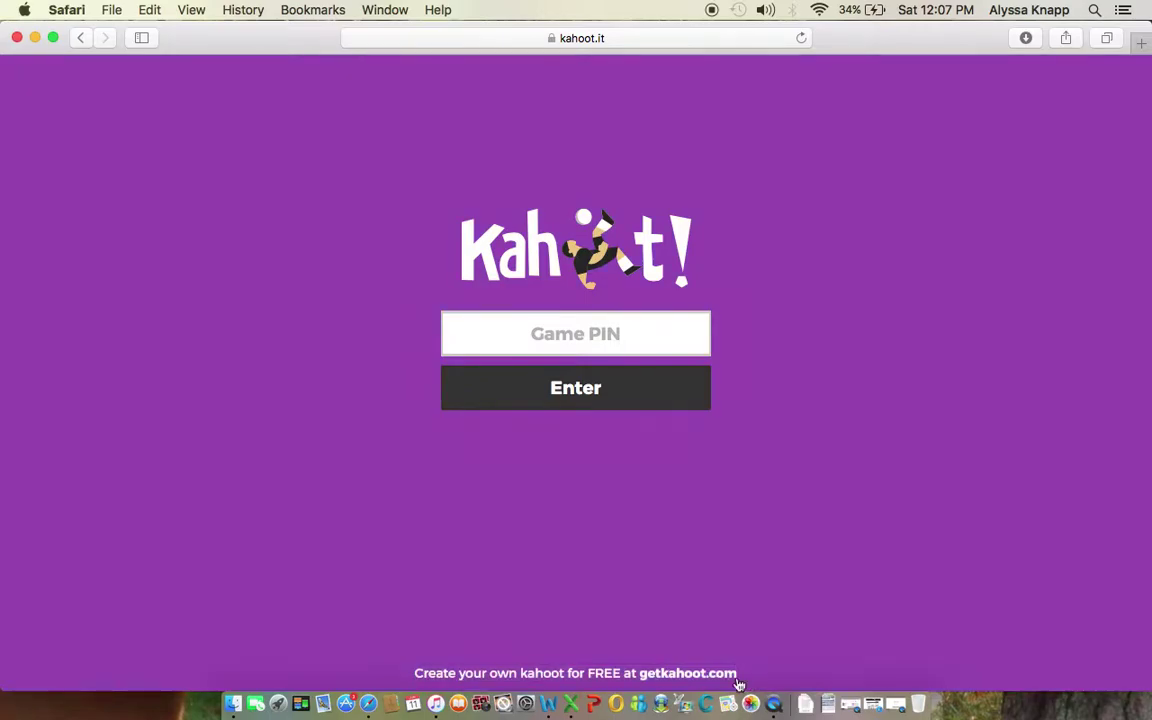
click(662, 675)
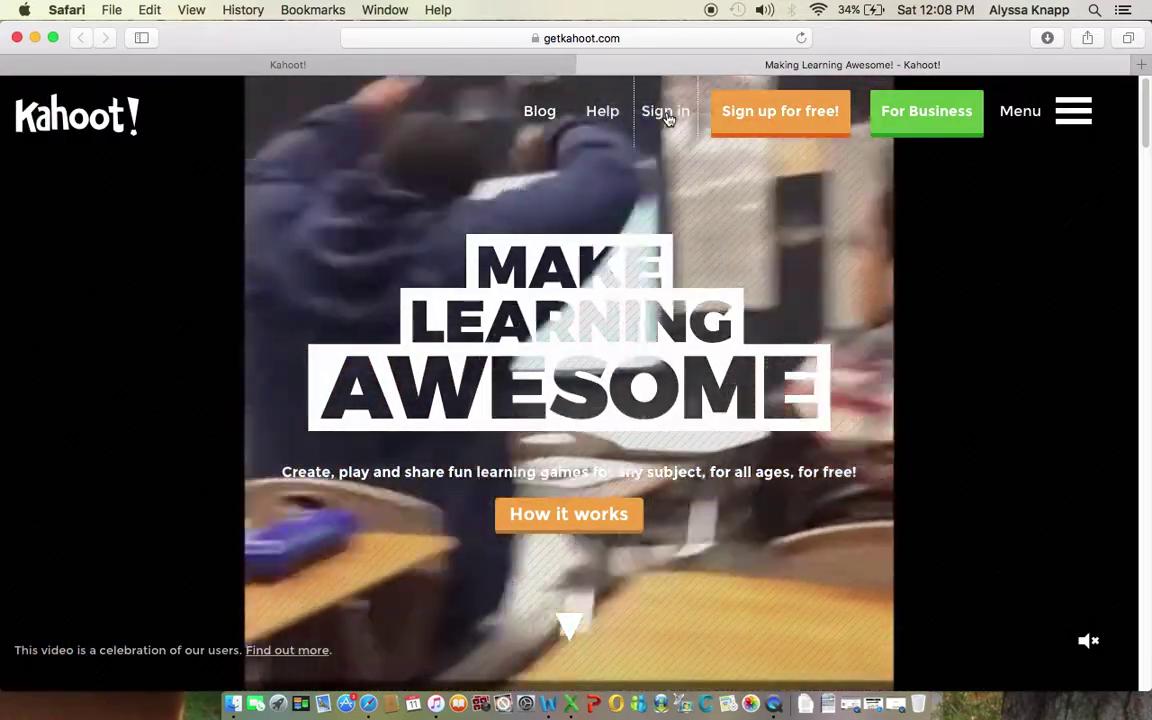
Step: Sign in to create.kahoot.it and scroll to the Create new Kahoot! panel
click(666, 112)
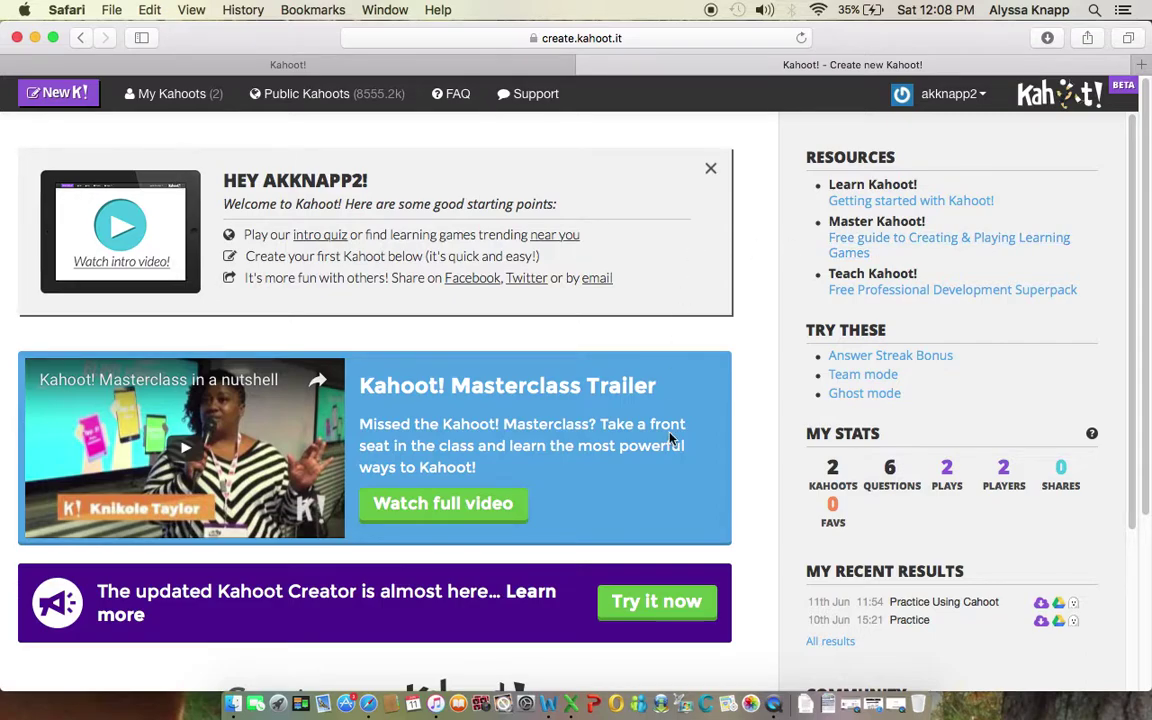
scroll(669, 437, down, 3)
scroll(672, 438, up, 2)
scroll(669, 437, down, 5)
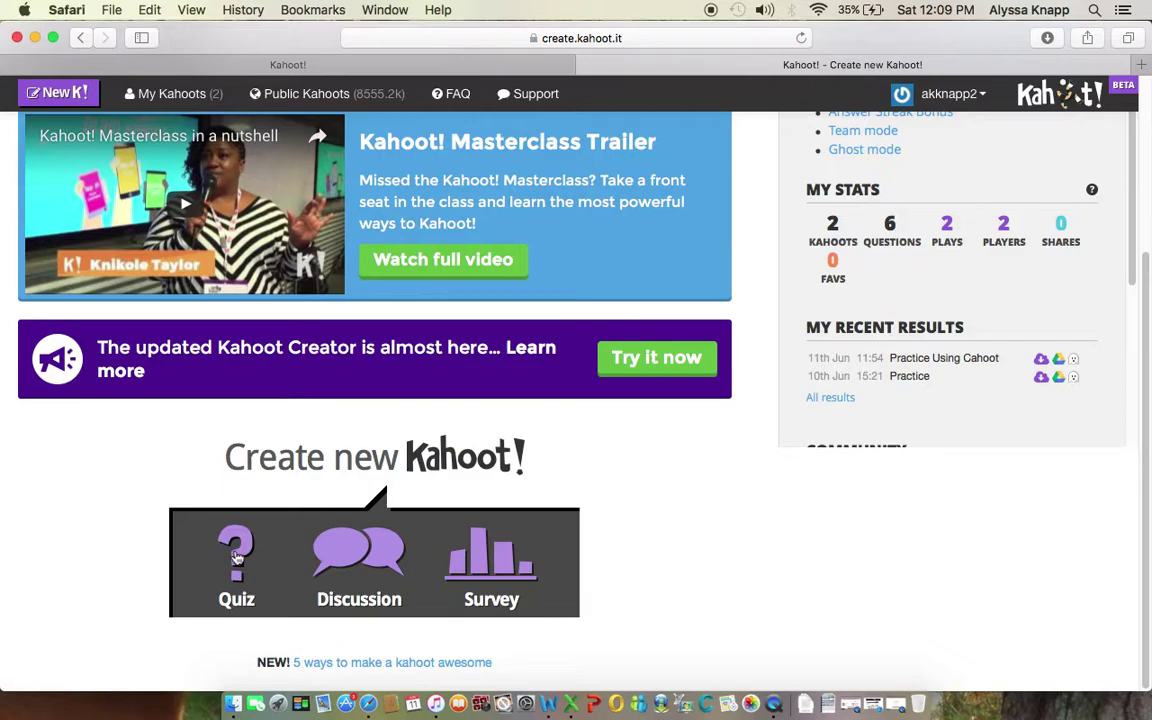
Step: Create a new quiz named 'Using Kahoot', fixing the Cahoot typo, and continue
click(236, 557)
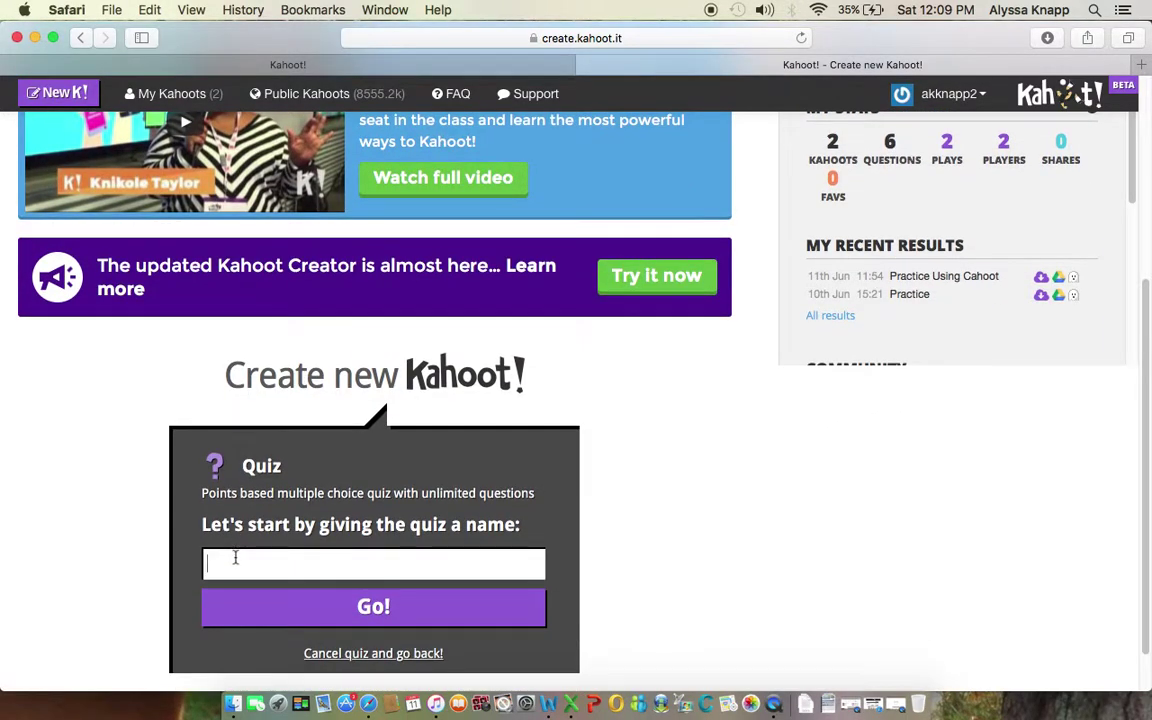
click(235, 557)
text(Using K)
text(ahoot)
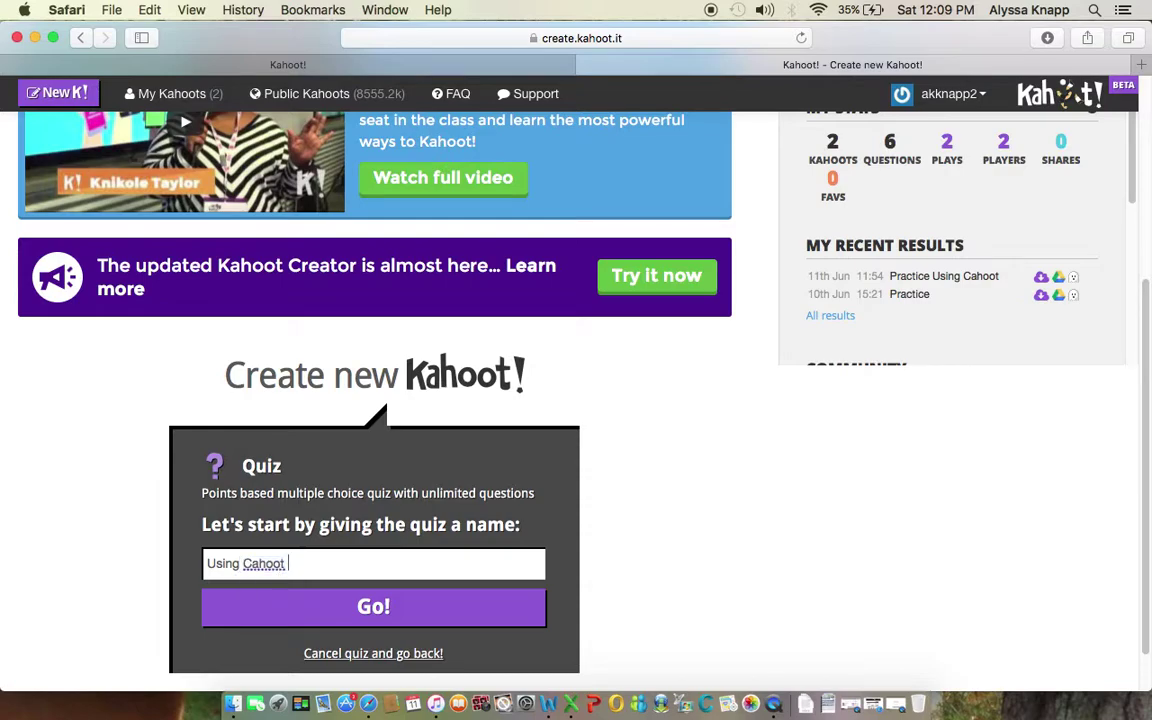
drag(243, 564, 252, 565)
text(K)
click(377, 612)
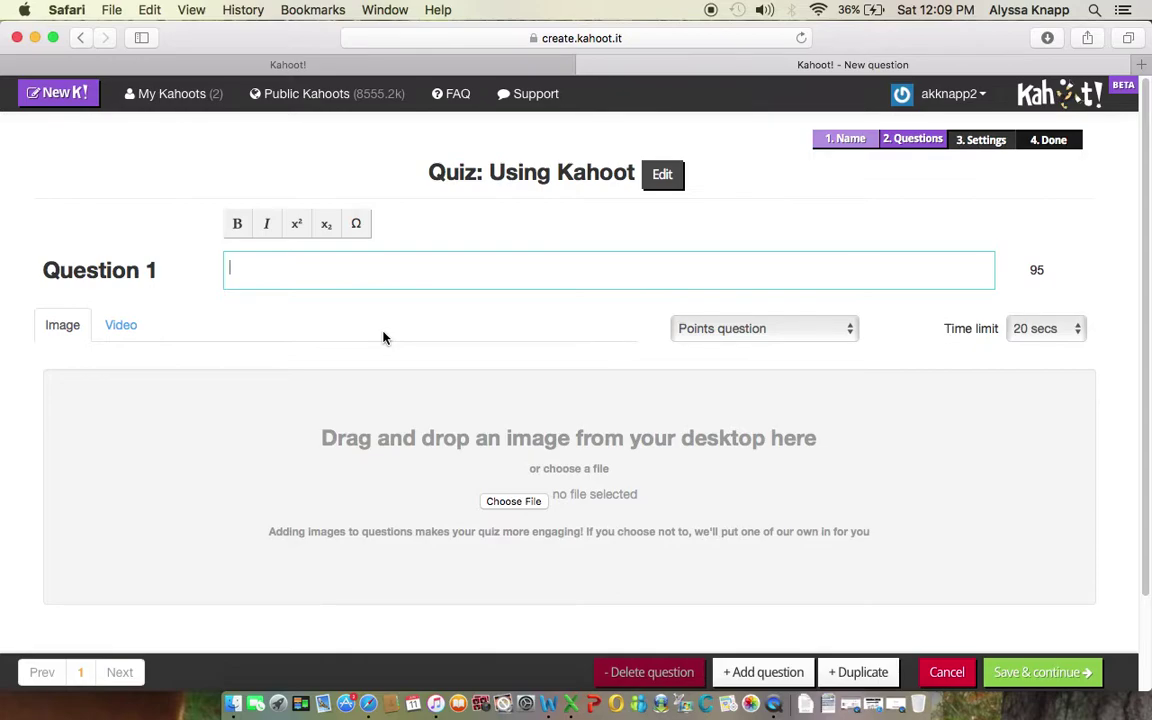
Step: Enter '5+5' as the text of Question 1
text(%o)
key(BackSpace)
key(BackSpace)
text(5+5)
scroll(437, 425, down, 3)
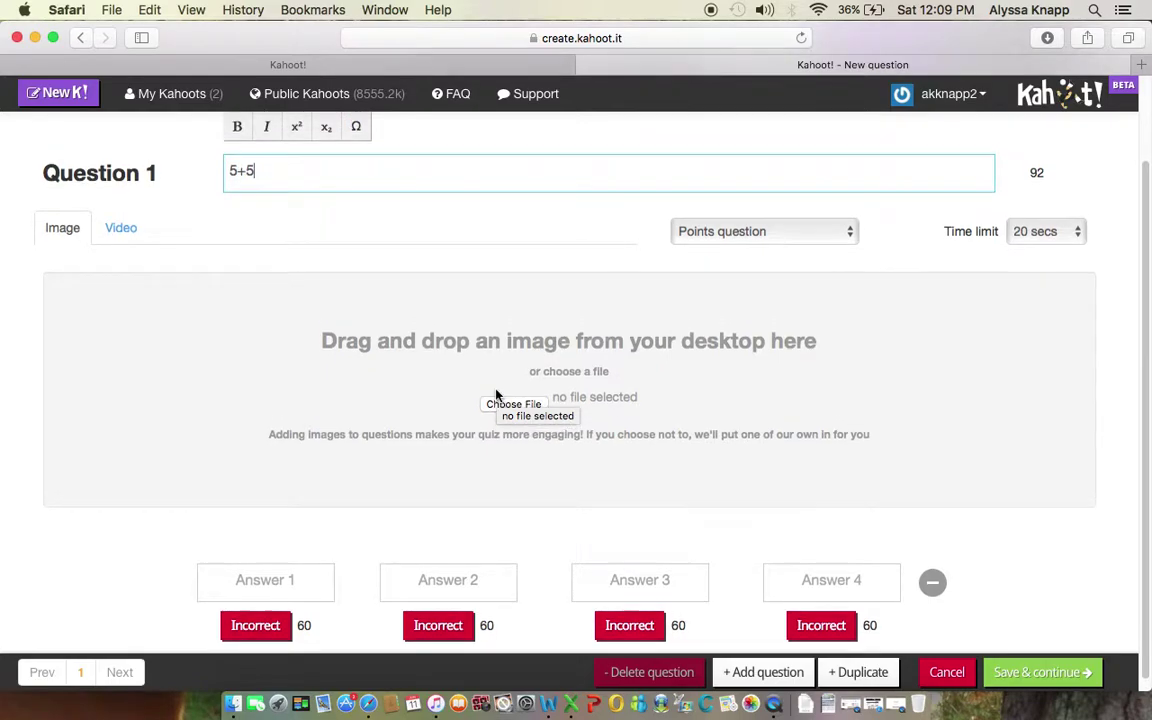
scroll(497, 396, up, 3)
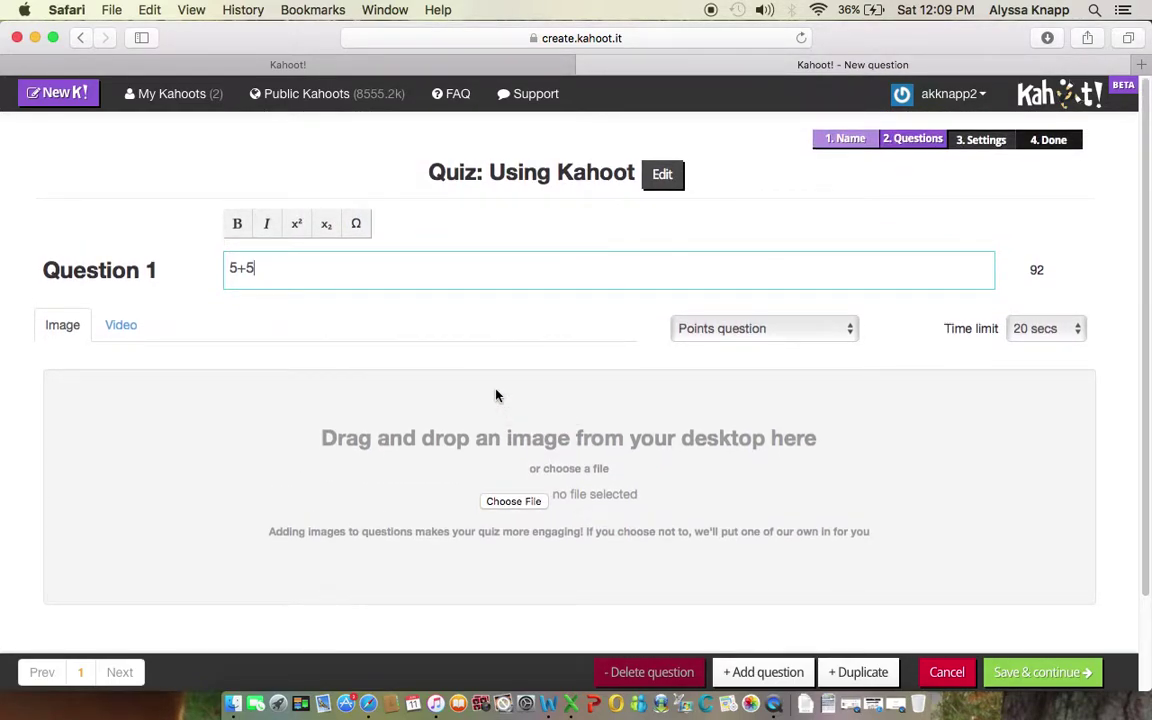
scroll(497, 396, down, 3)
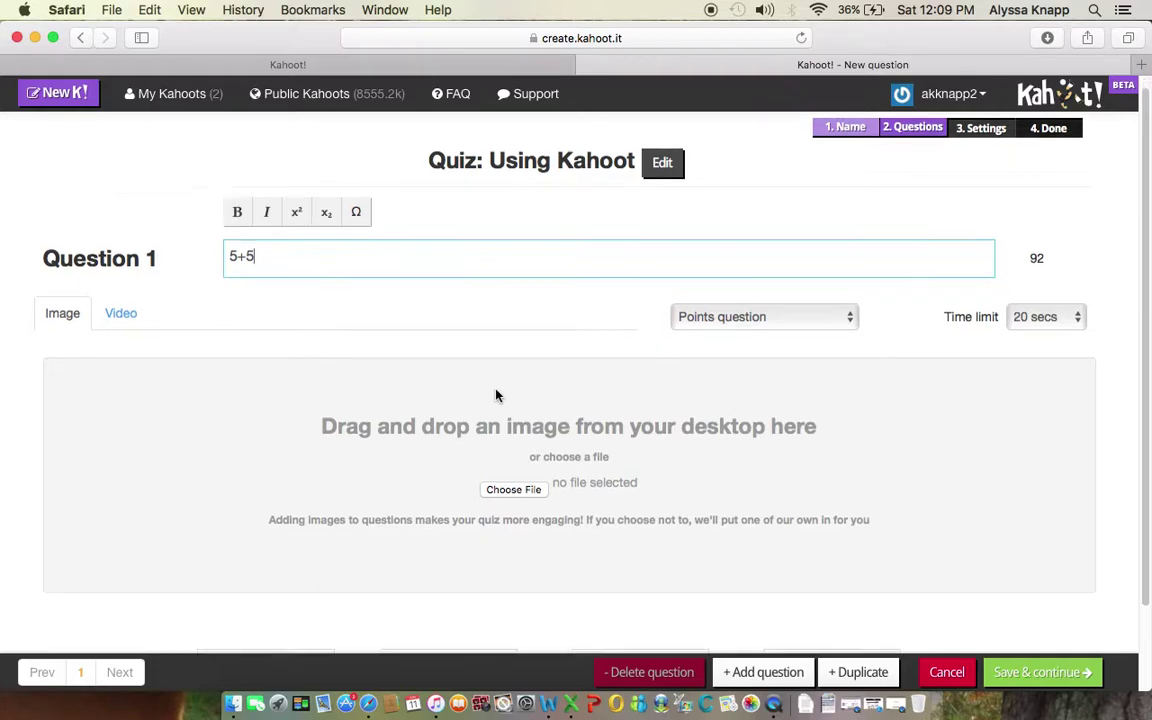
Step: Fill in the four answers as 7, 9, 12 and 10
click(262, 574)
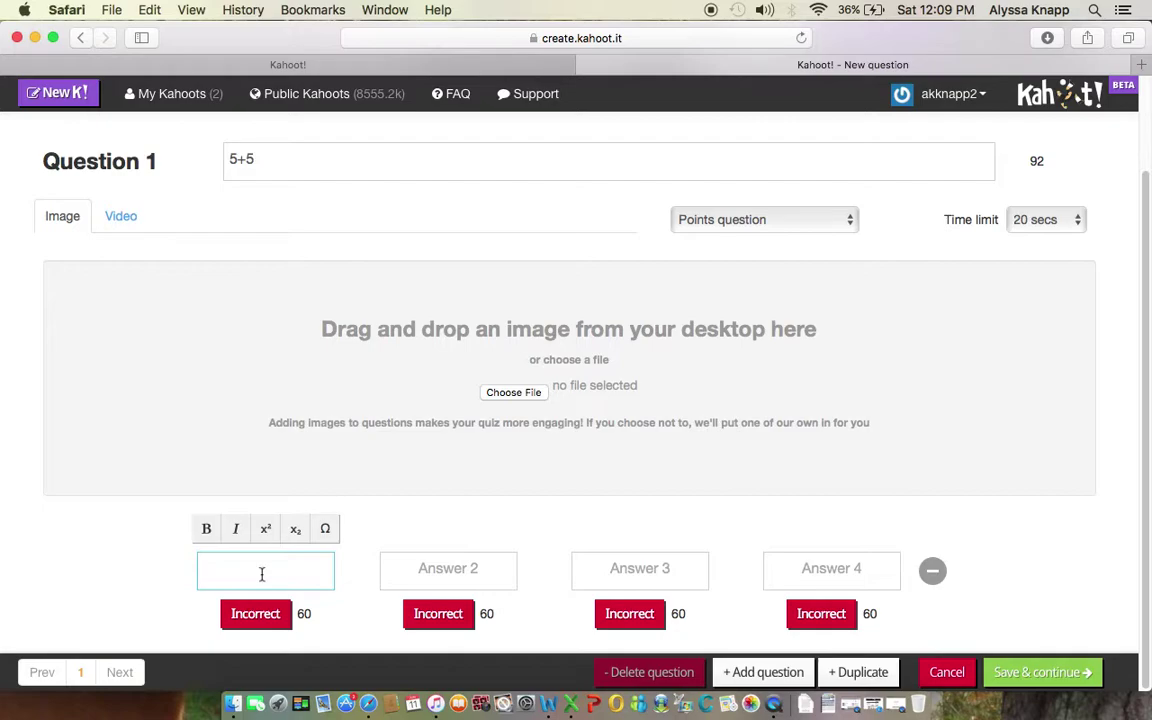
text(7)
click(441, 574)
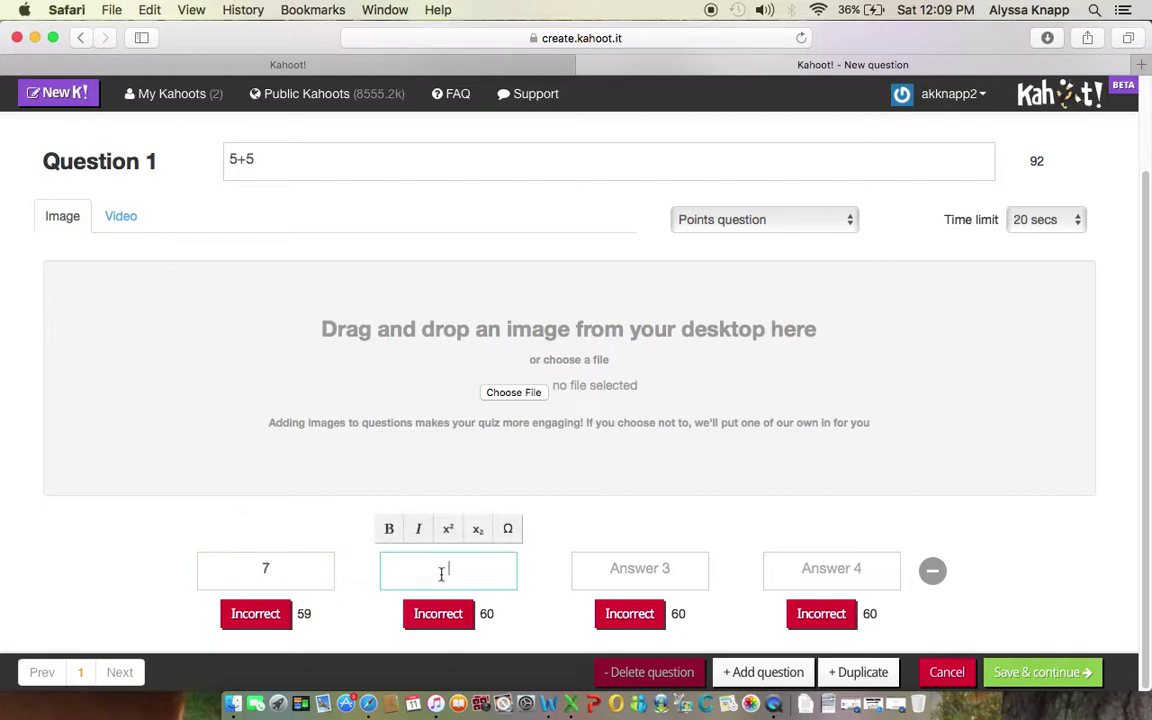
text(9)
click(662, 568)
click(833, 575)
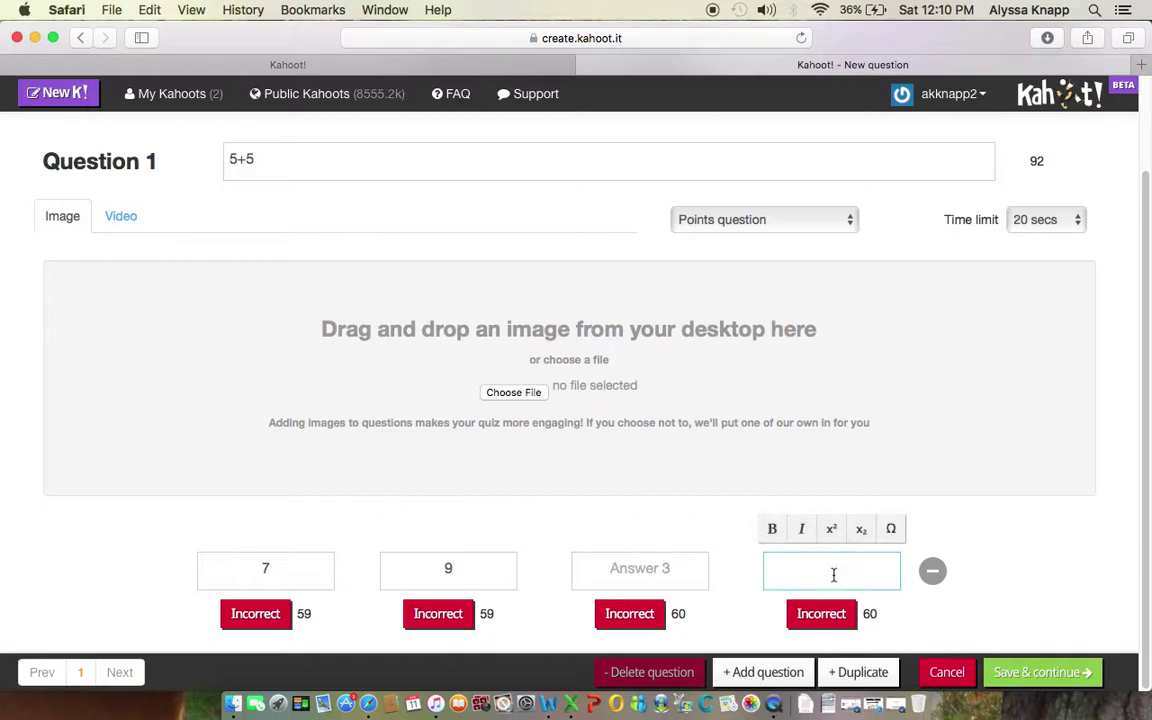
text(10)
click(649, 568)
text(12)
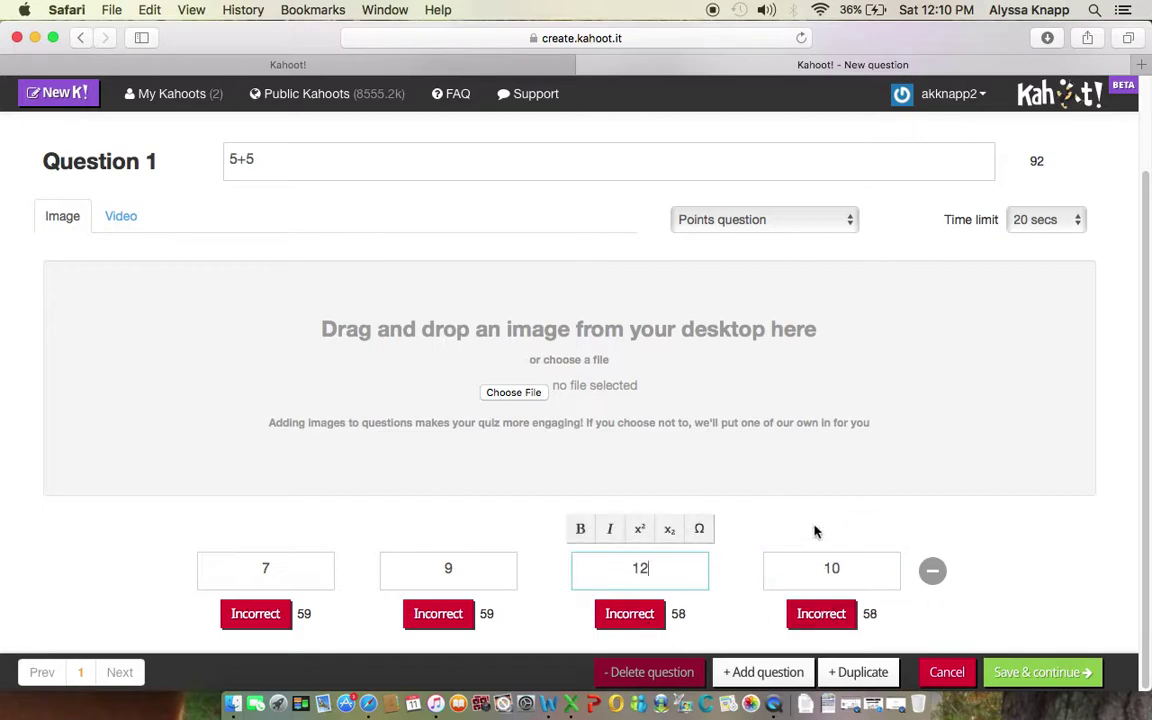
Step: Mark 10 as the correct answer and add a second question
scroll(767, 471, down, 1)
scroll(627, 457, up, 1)
click(817, 614)
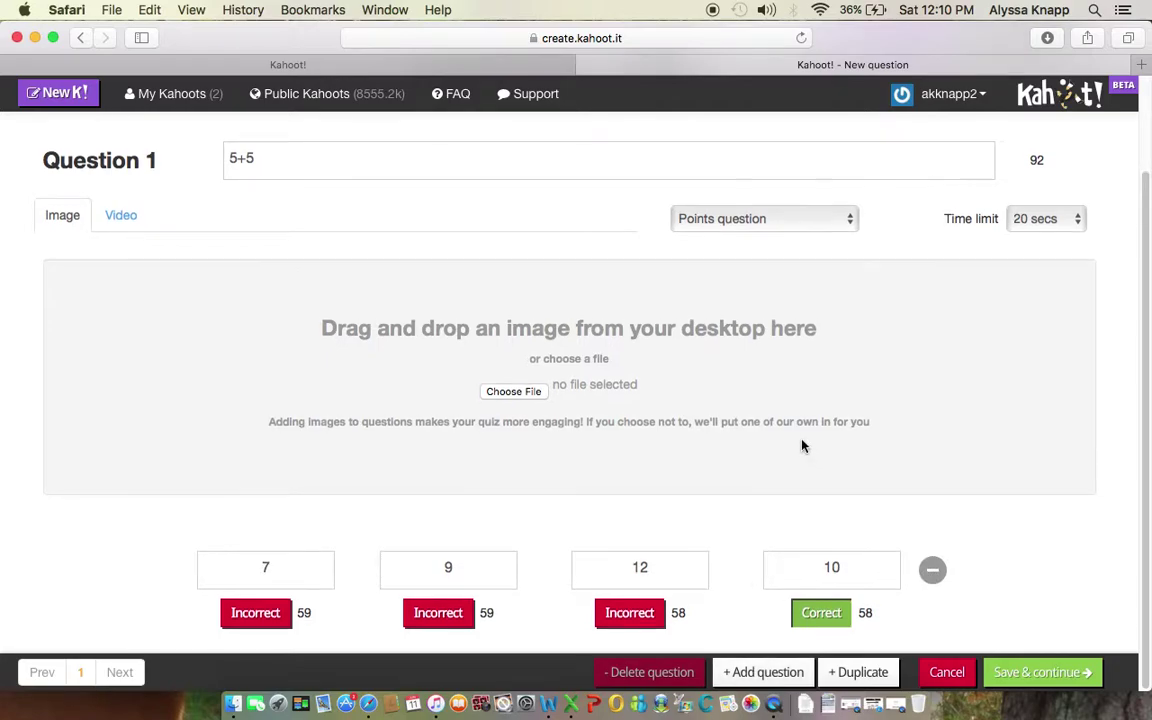
click(749, 675)
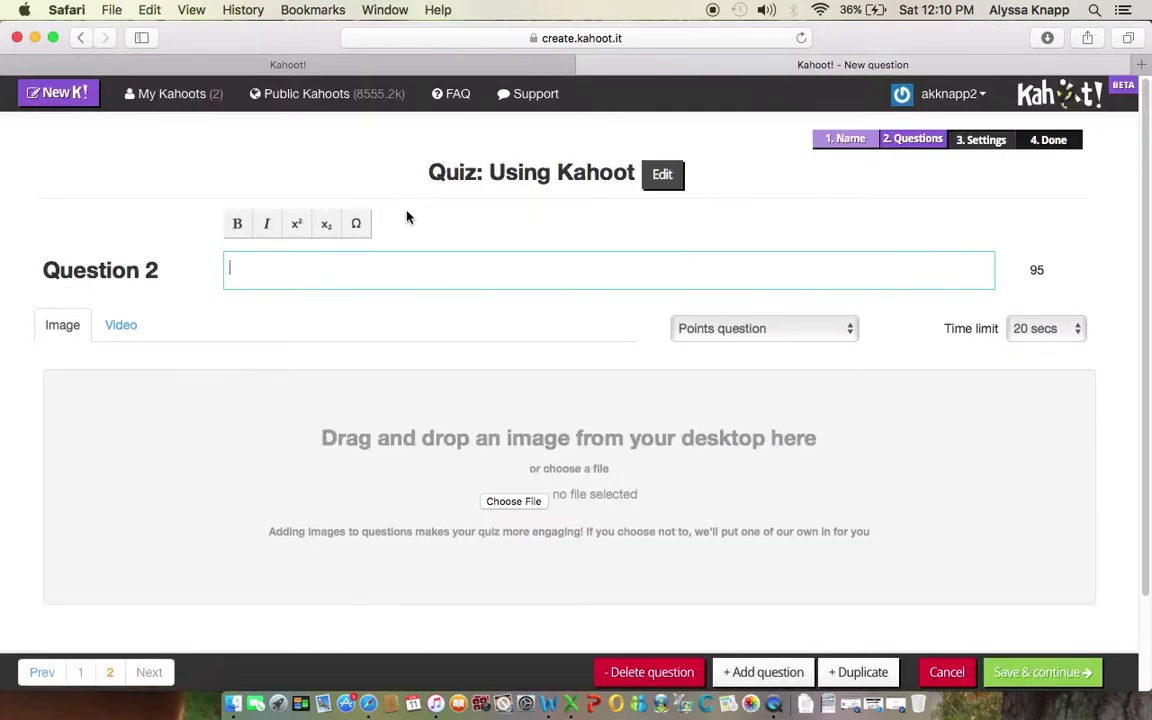
Step: Enter '4+3' as Question 2, keeping Points scoring and the 20-second time limit
text(4+3)
scroll(503, 530, down, 3)
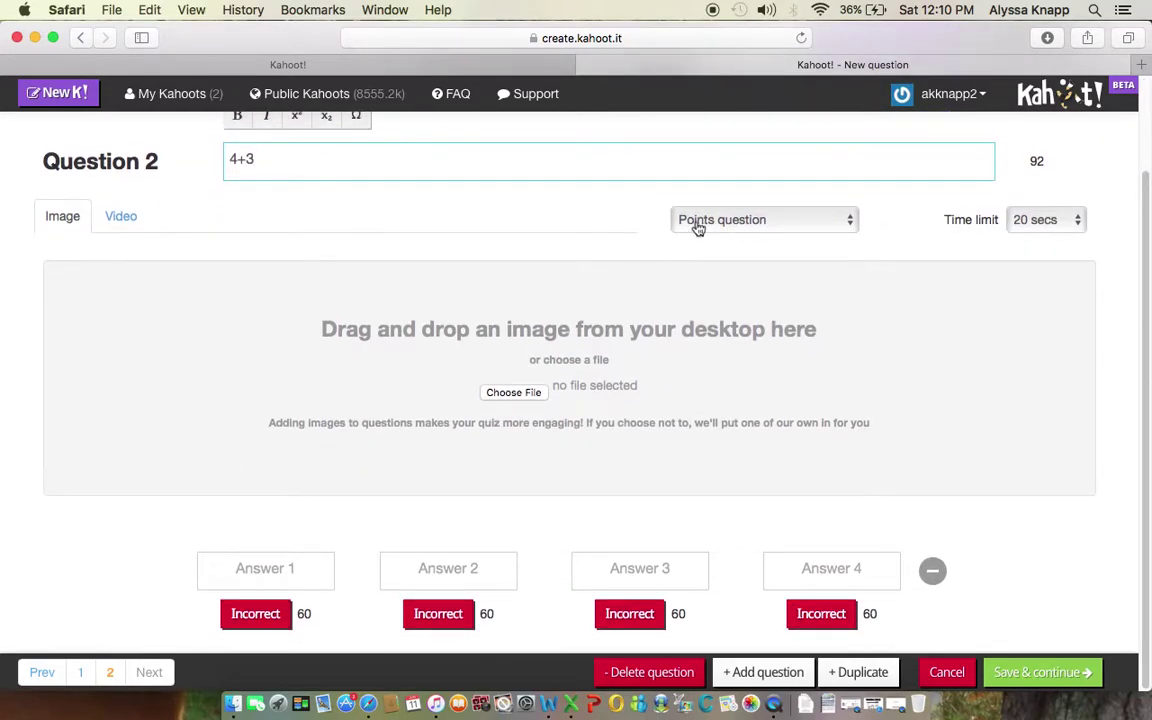
click(721, 221)
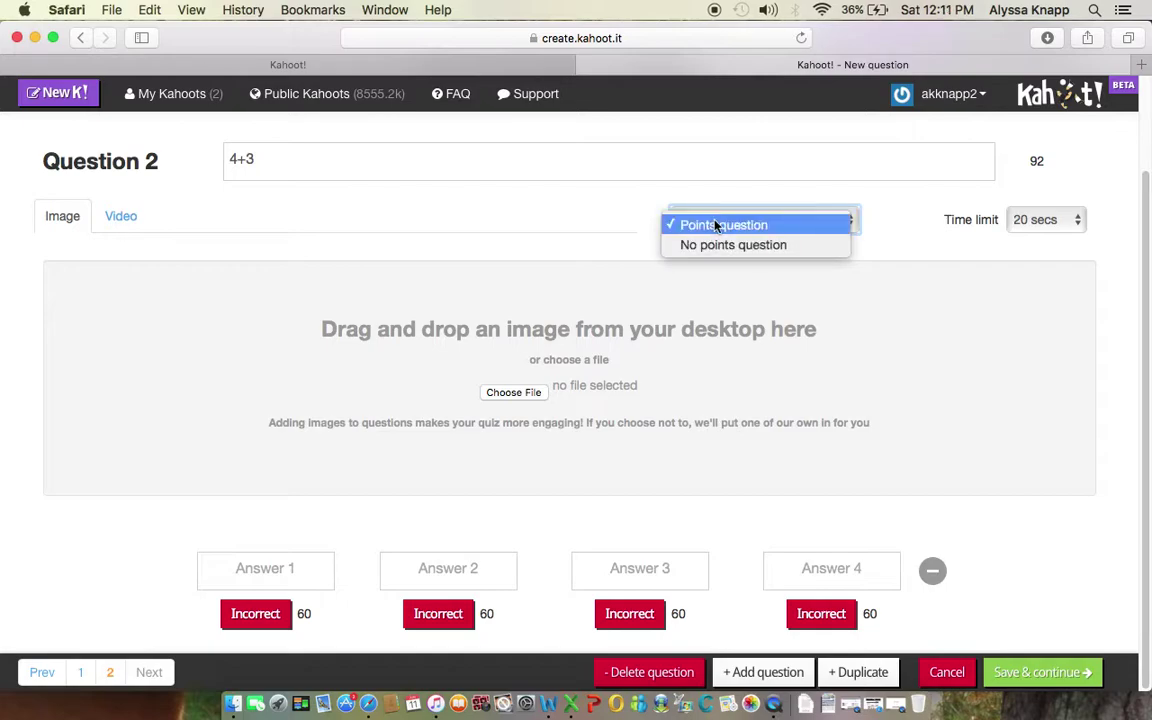
click(716, 226)
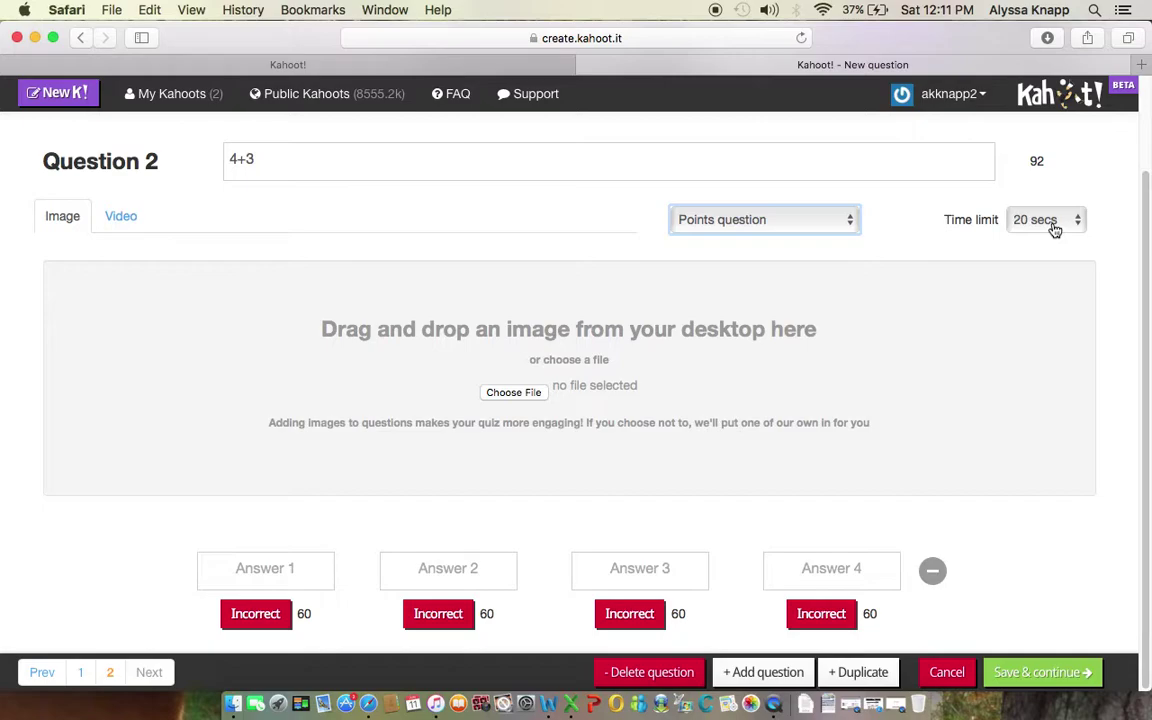
click(1054, 225)
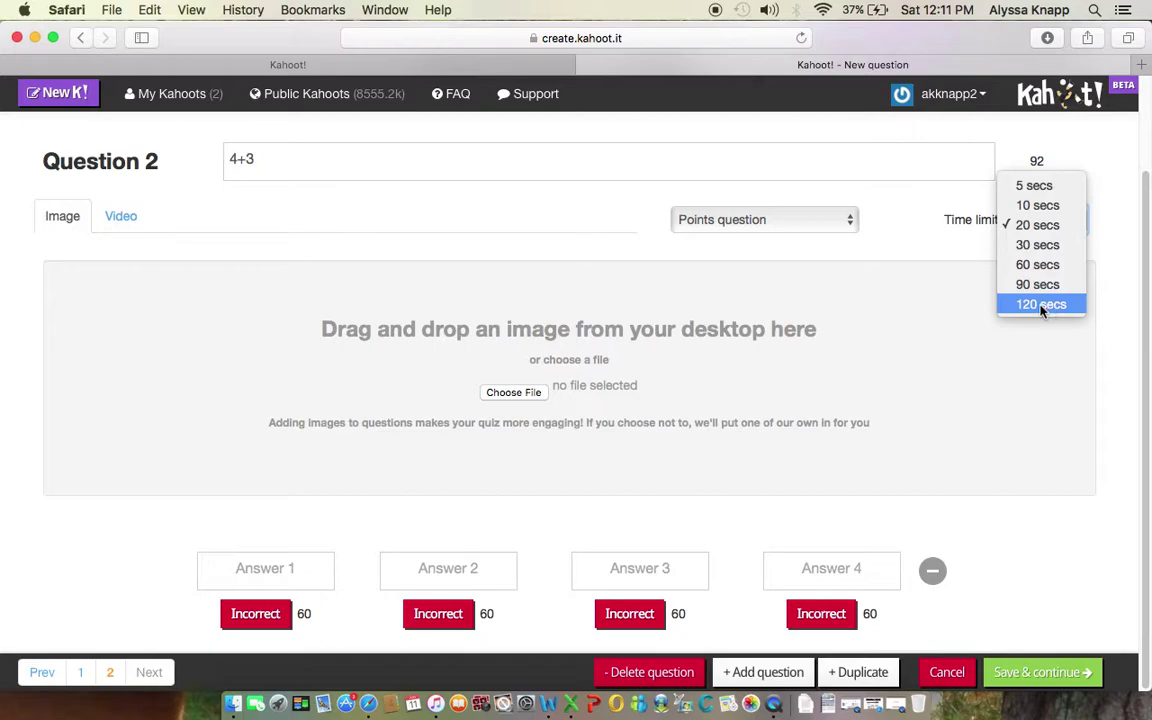
click(1045, 378)
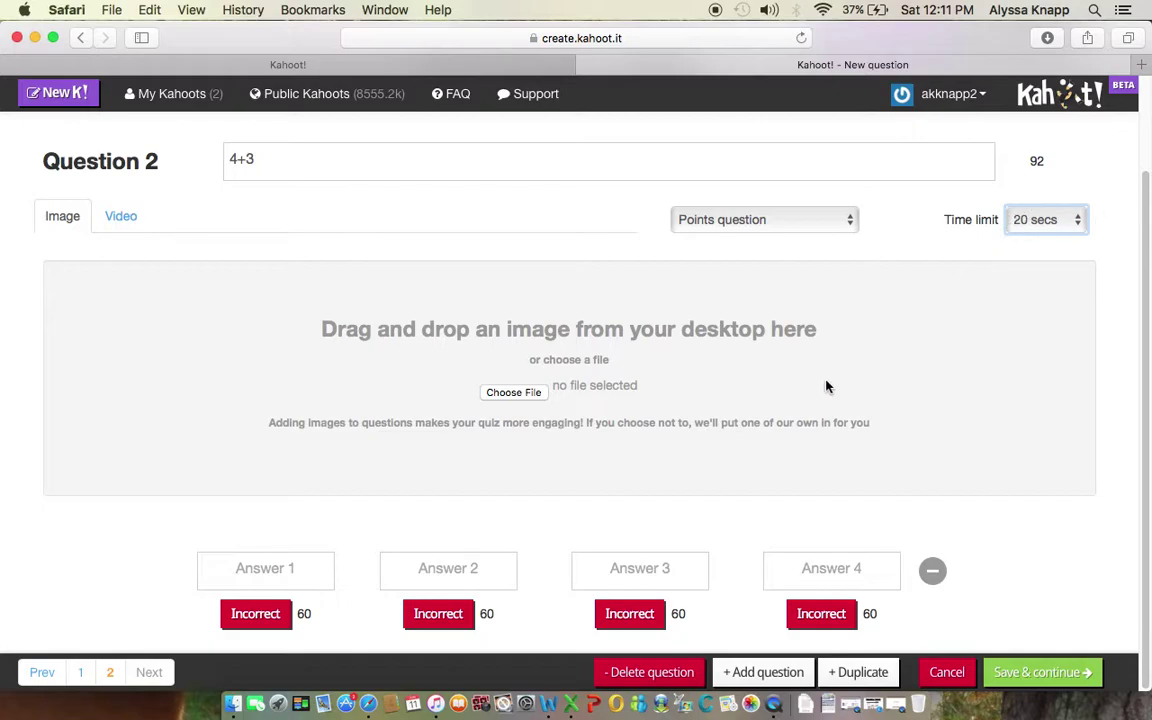
Step: Type draft answers 5, 2 and 7 for the 4+3 question
click(287, 578)
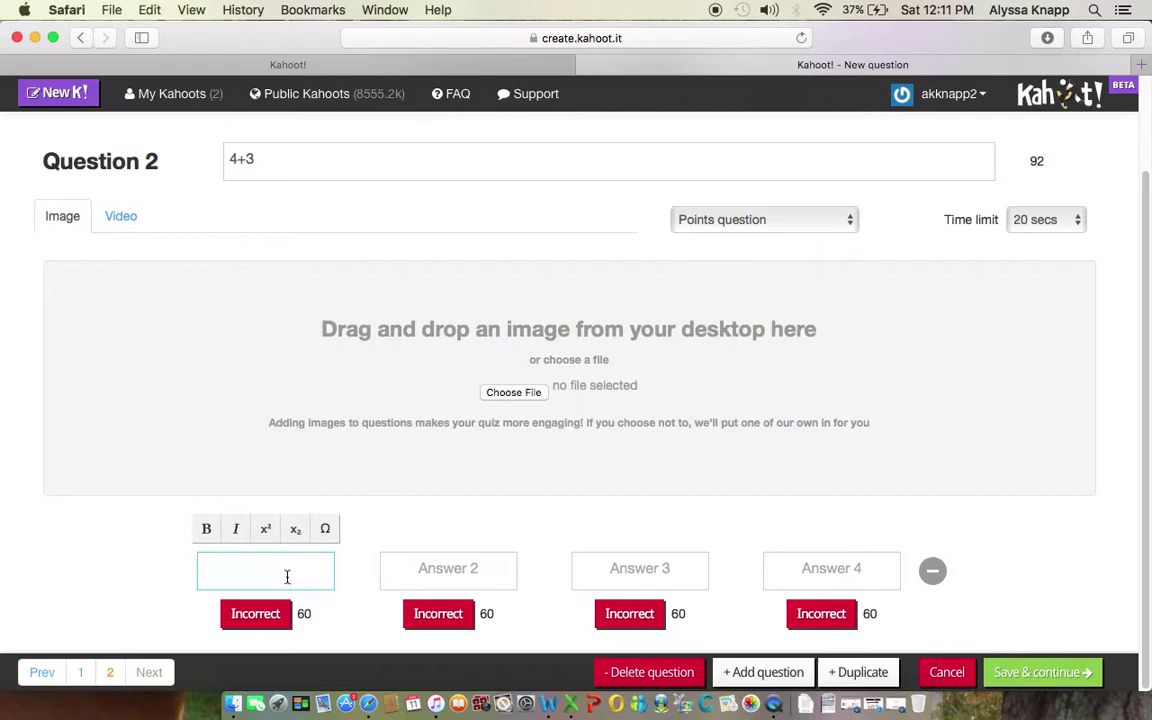
text(5)
click(450, 571)
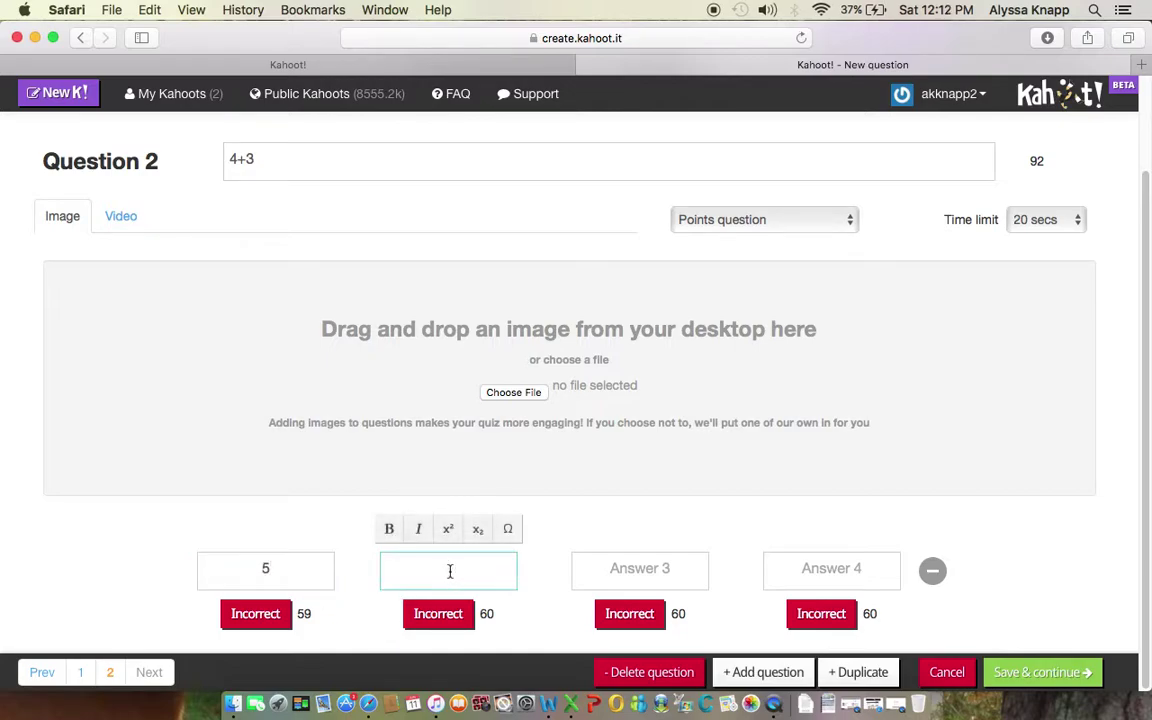
text(2)
click(665, 562)
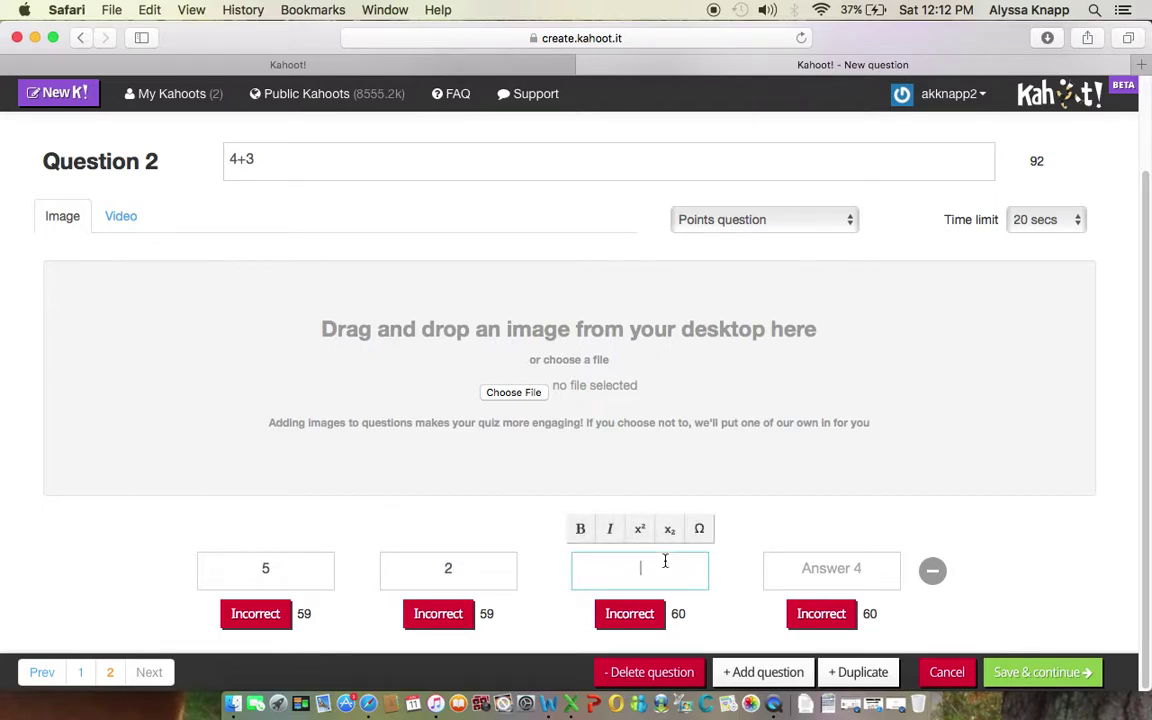
text(7)
click(820, 570)
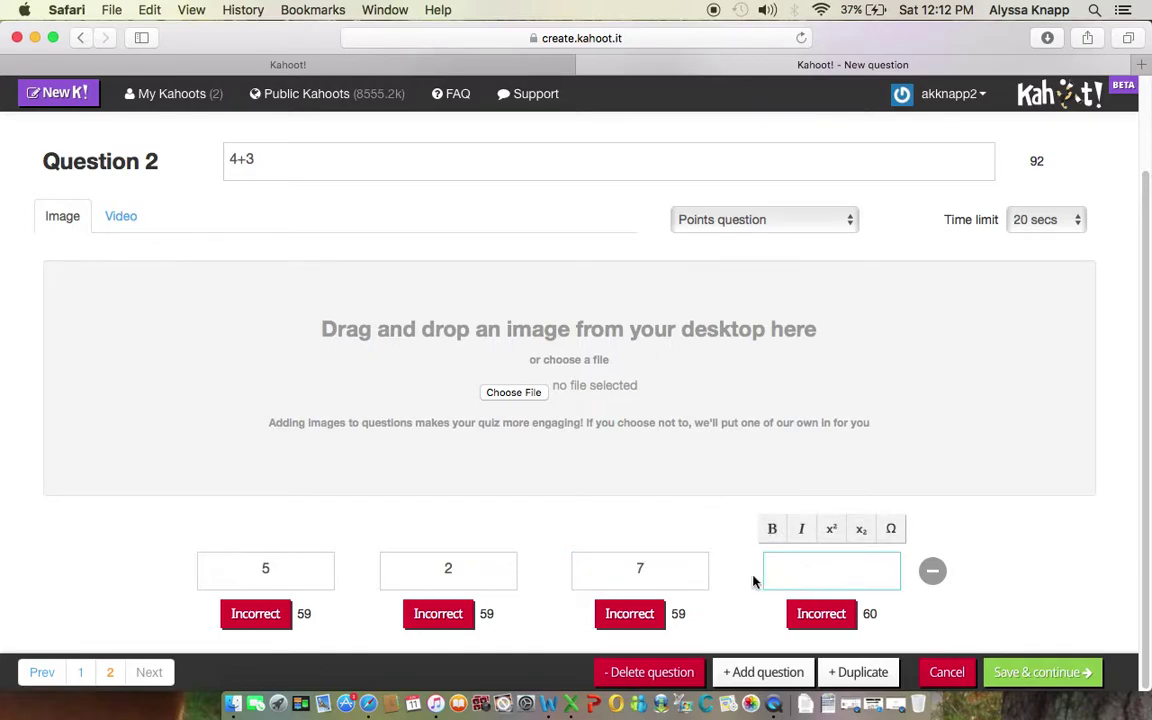
click(578, 566)
key(BackSpace)
Step: Correct the answers to 5, 7, 1 and 8, and mark 7 correct
drag(467, 572, 418, 575)
text(7)
click(648, 566)
text(2)
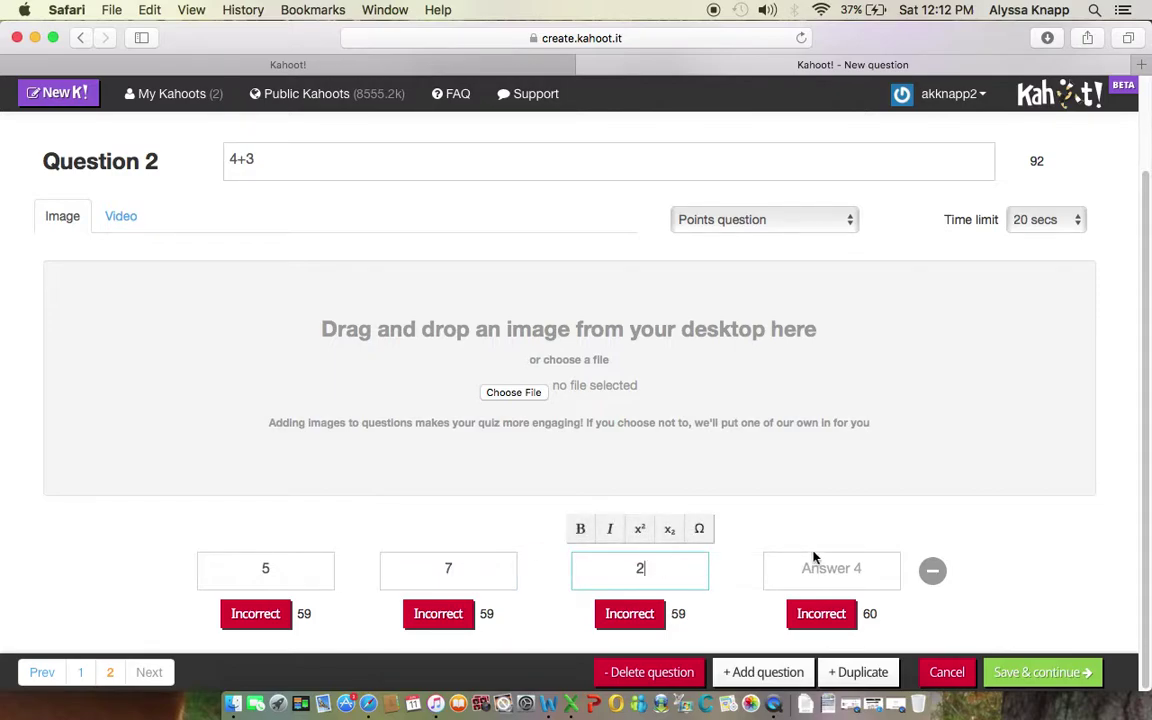
click(837, 569)
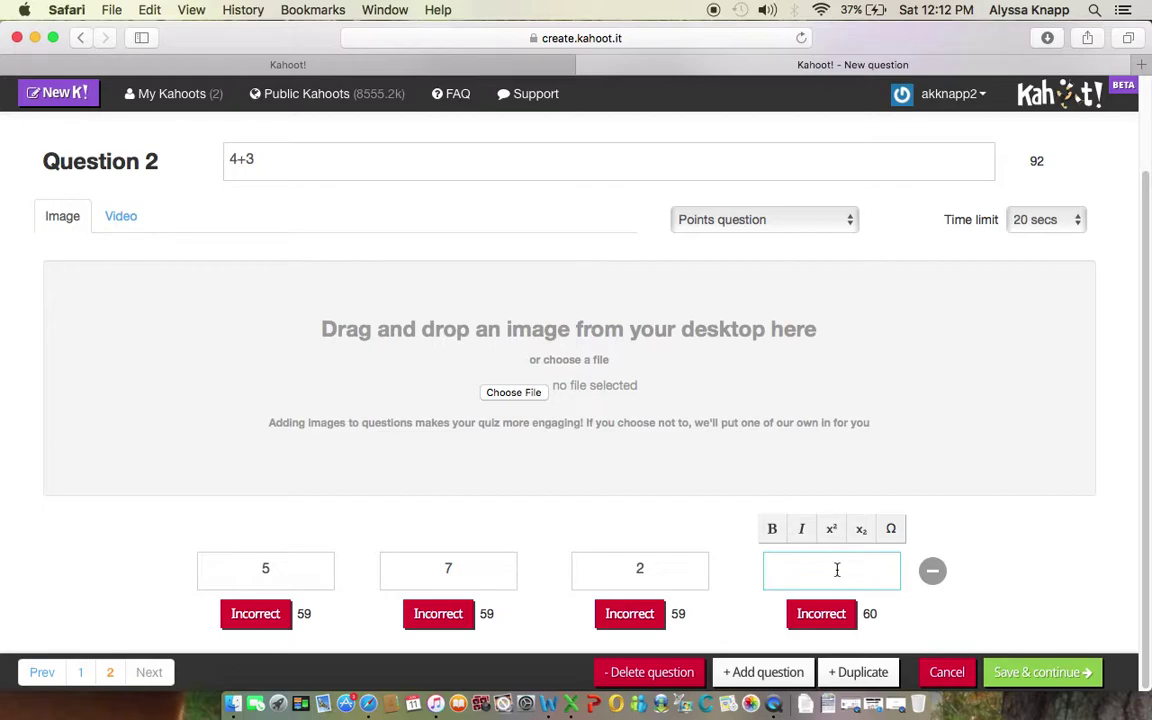
text(8)
double_click(641, 570)
text(1)
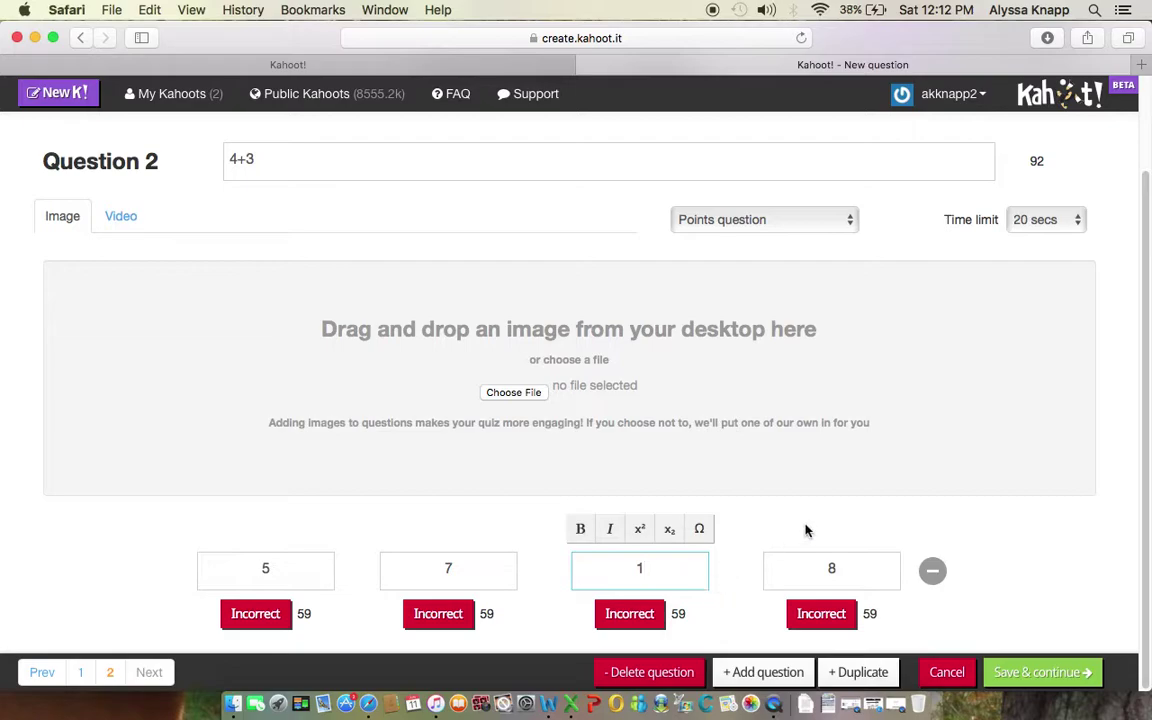
scroll(807, 530, down, 1)
click(448, 618)
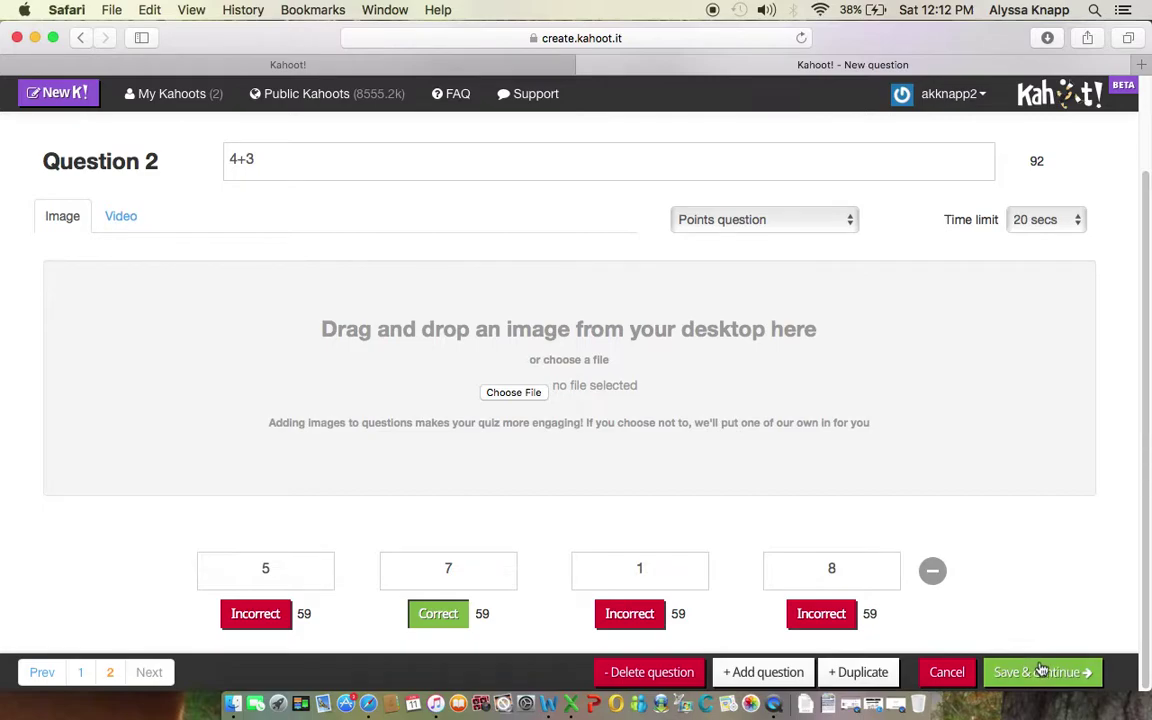
Step: Save question 2 and return from the question list to the editor showing 5+5
click(1041, 672)
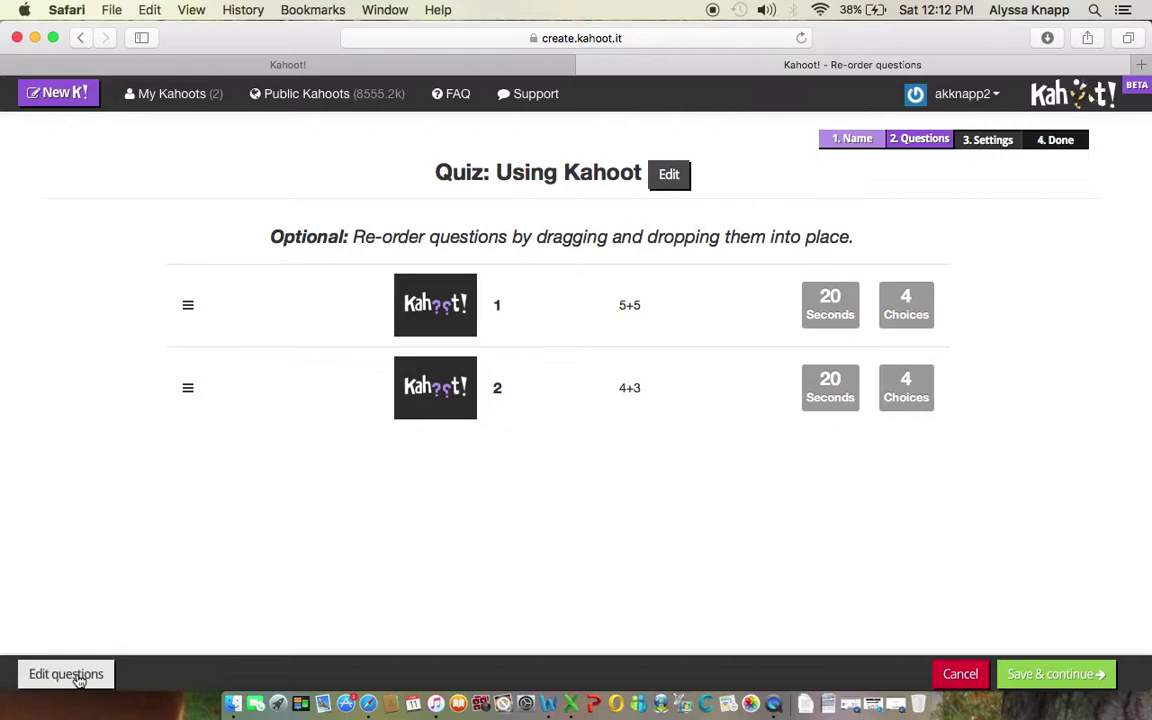
click(66, 674)
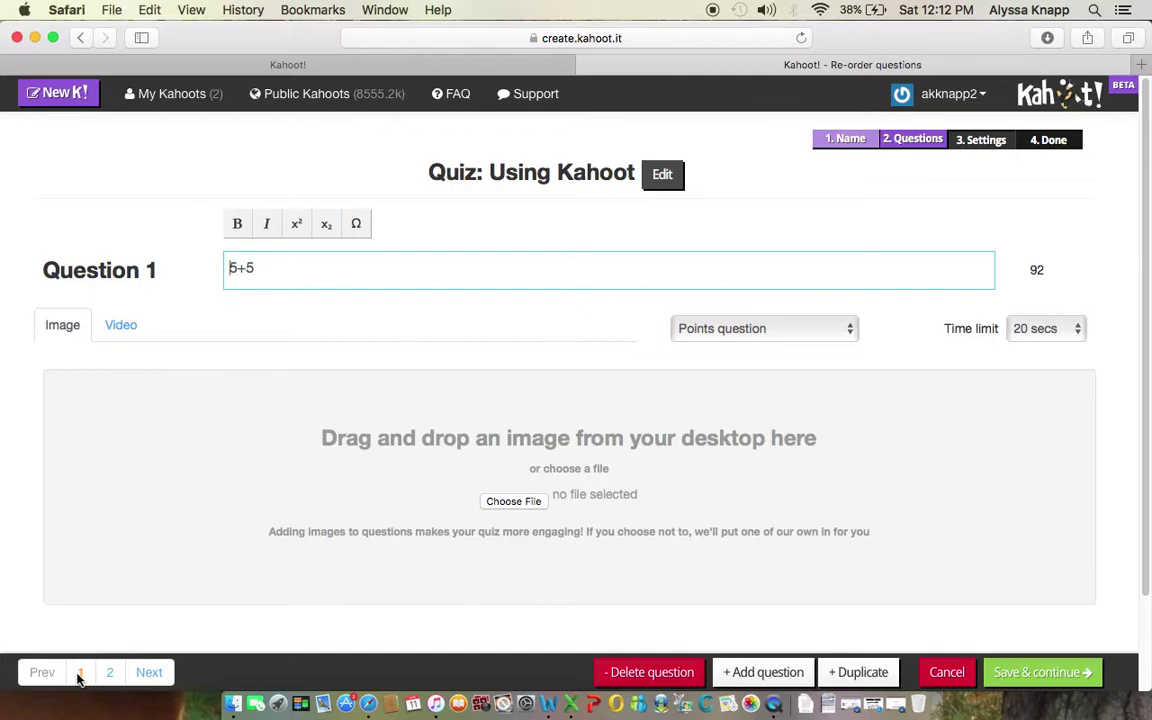
click(1045, 673)
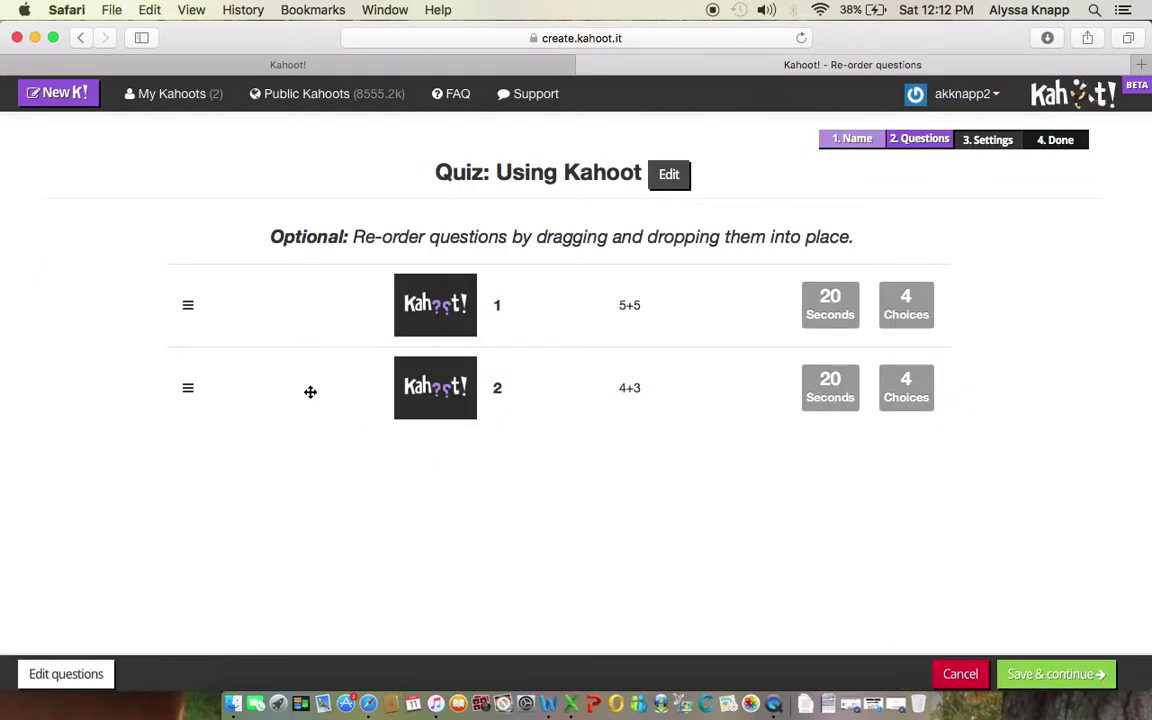
click(58, 671)
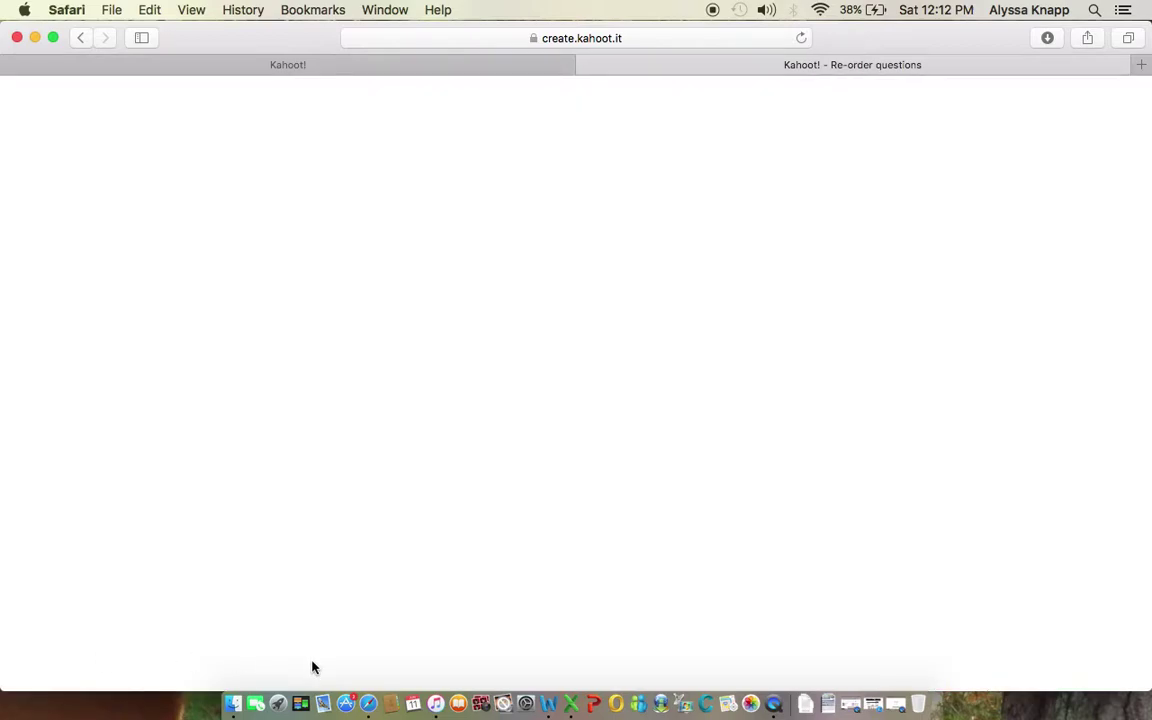
scroll(600, 520, down, 2)
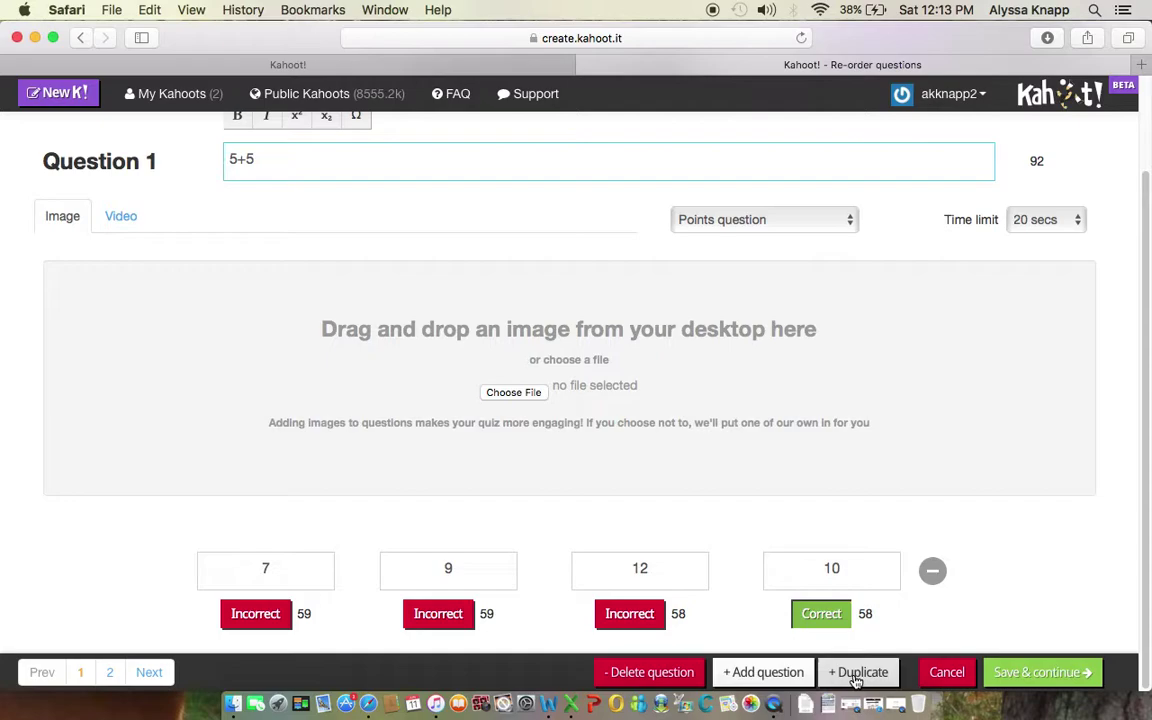
Step: Duplicate 5+5 as question 3, swap answers 7 and 10, mark 10 correct, and save
click(856, 679)
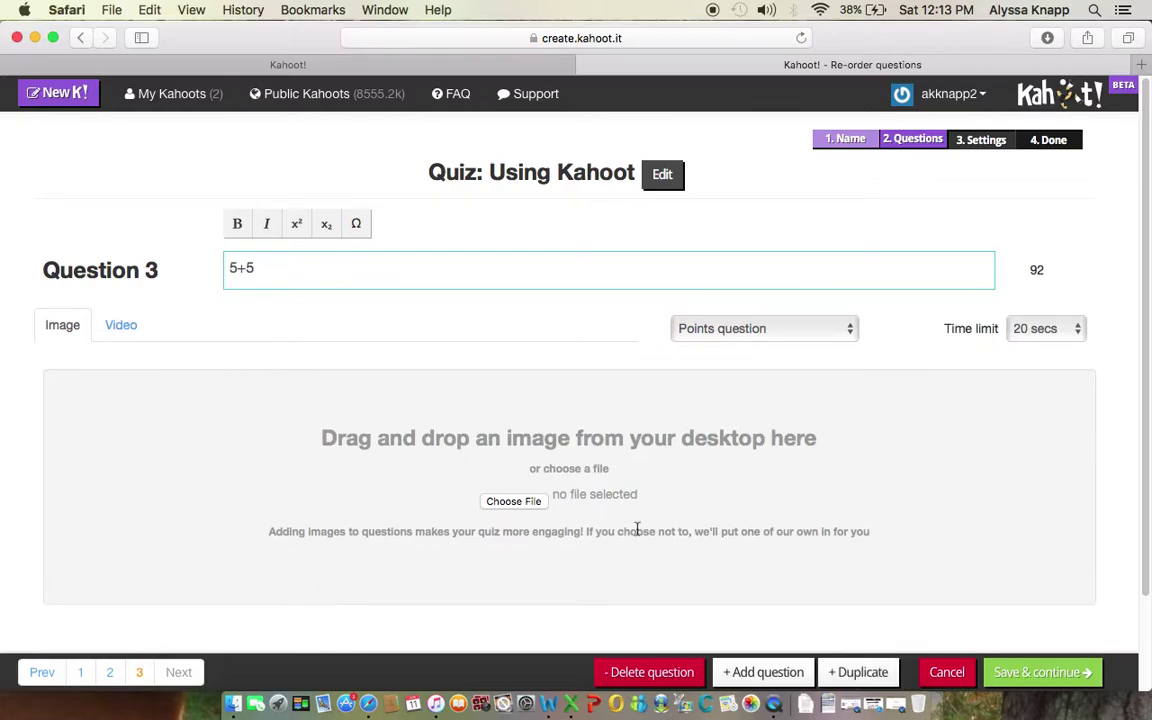
scroll(636, 528, down, 3)
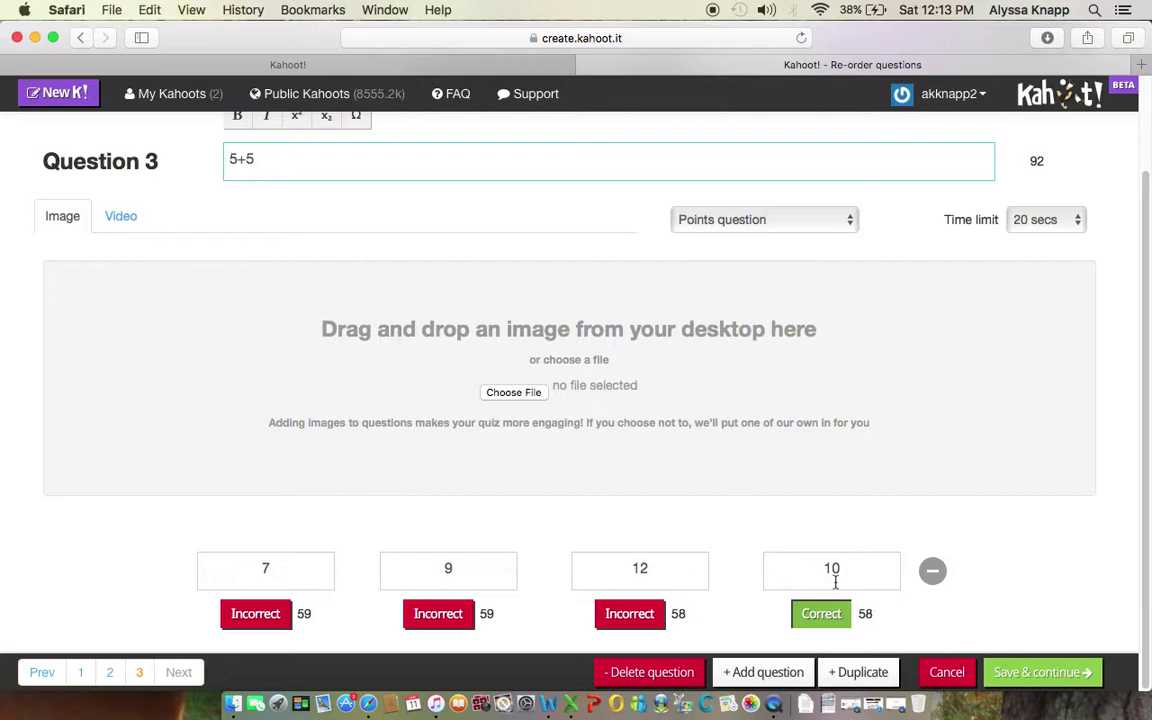
drag(851, 569, 806, 569)
key(BackSpace)
drag(268, 566, 247, 566)
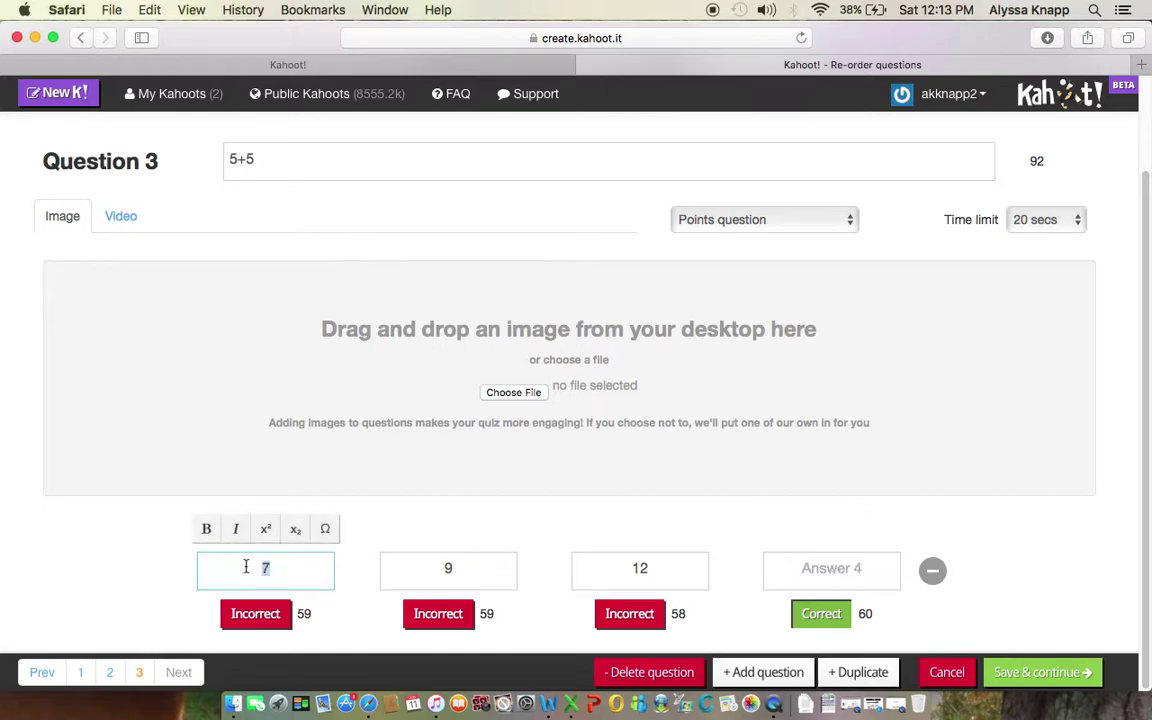
text(10)
click(820, 576)
text(7)
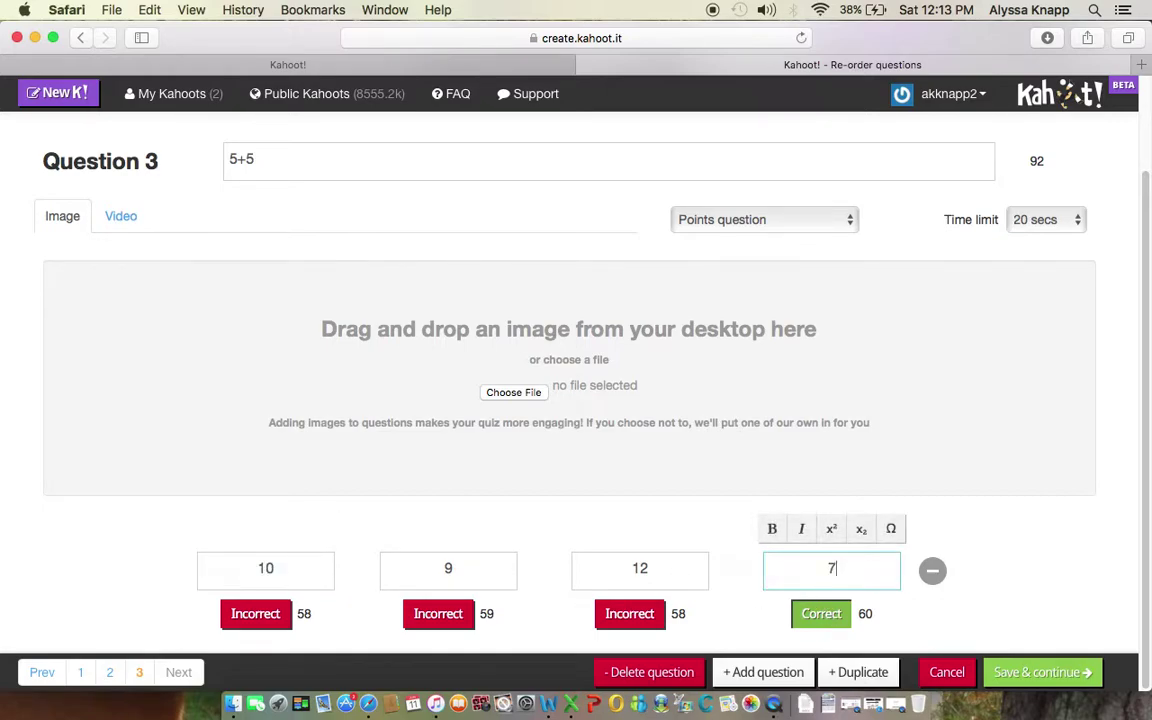
click(820, 613)
click(254, 620)
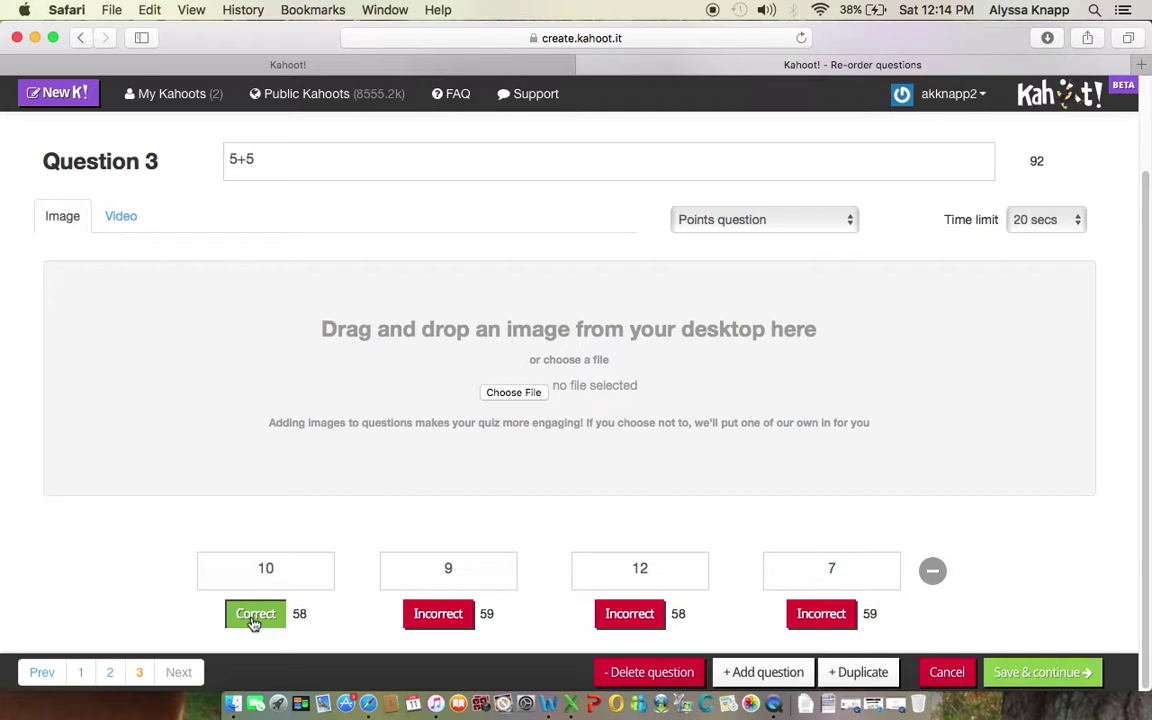
click(1017, 675)
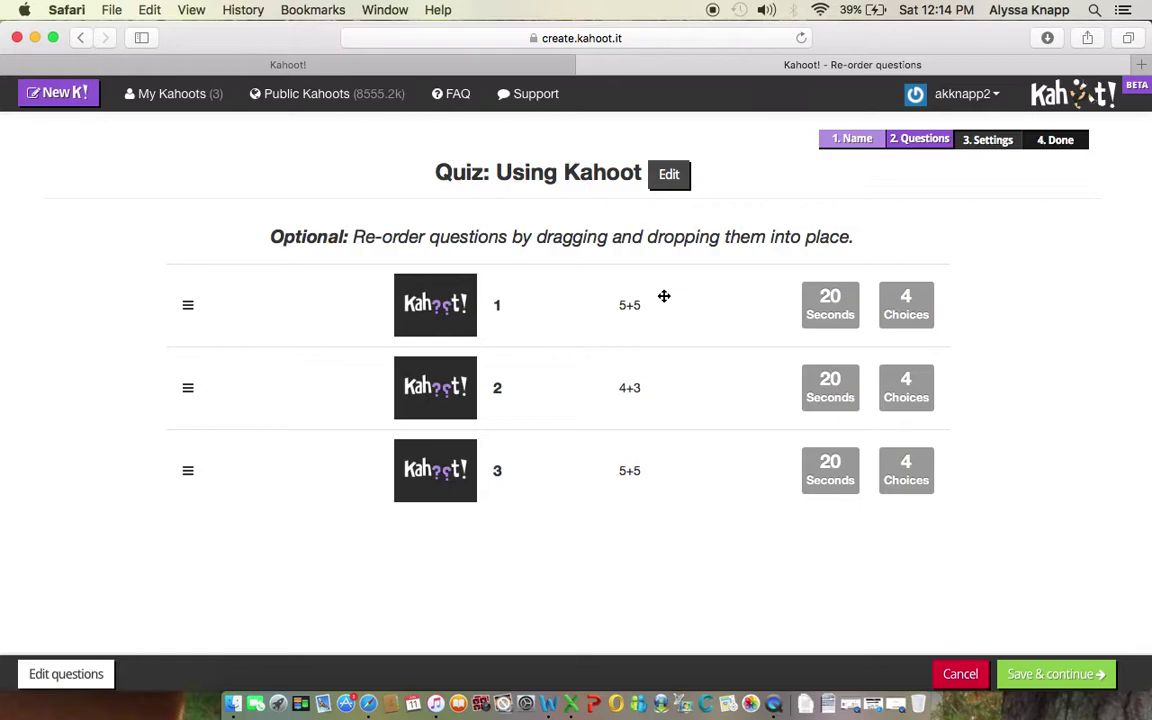
Step: Drag the first 5+5 question below 4+3 and save the new order
drag(664, 296, 664, 367)
click(1035, 676)
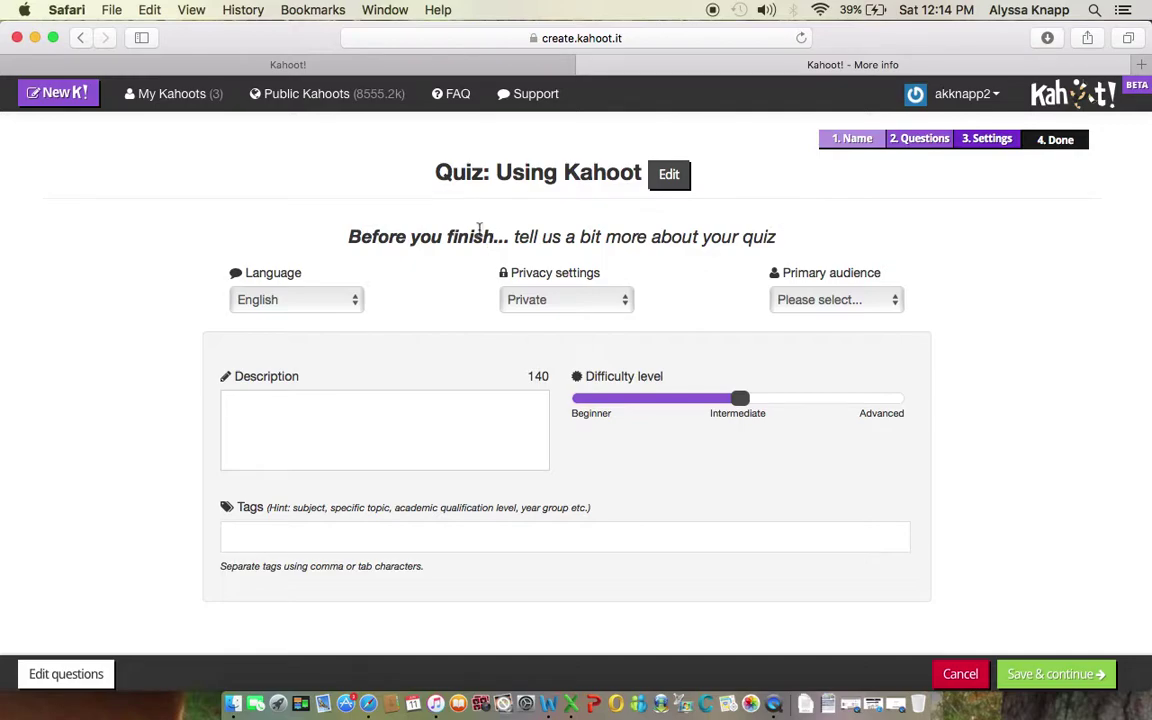
Step: Keep the language English and privacy Private, and set the primary audience to School
click(321, 302)
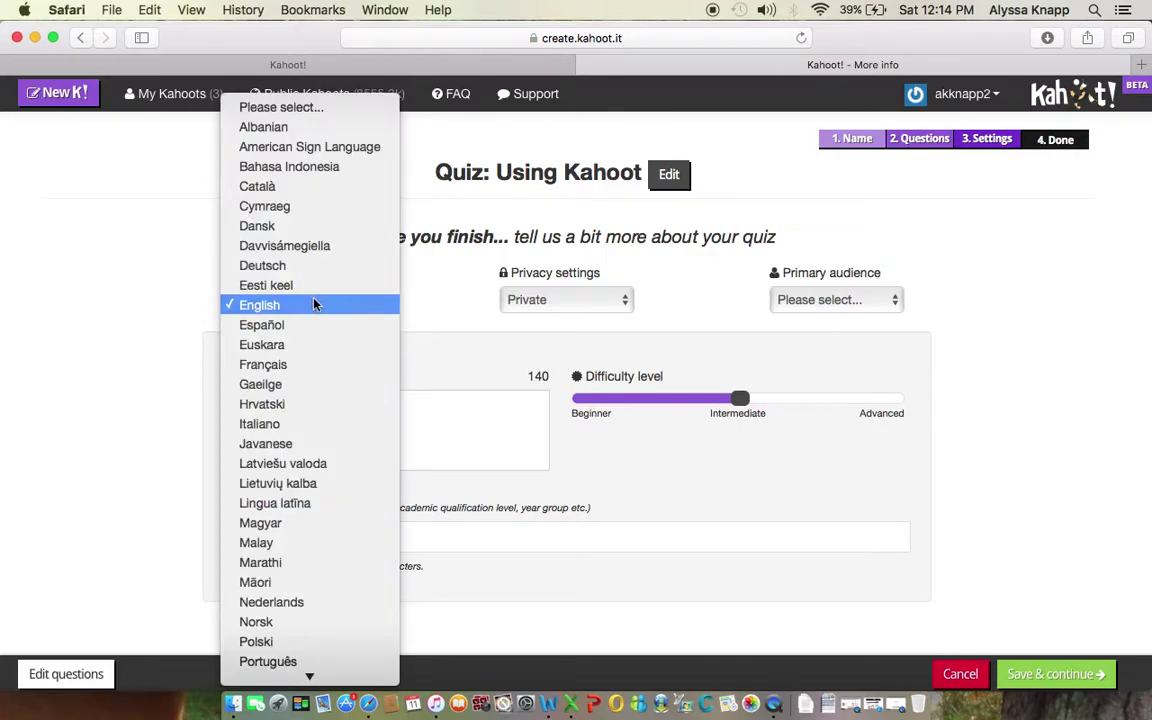
click(314, 304)
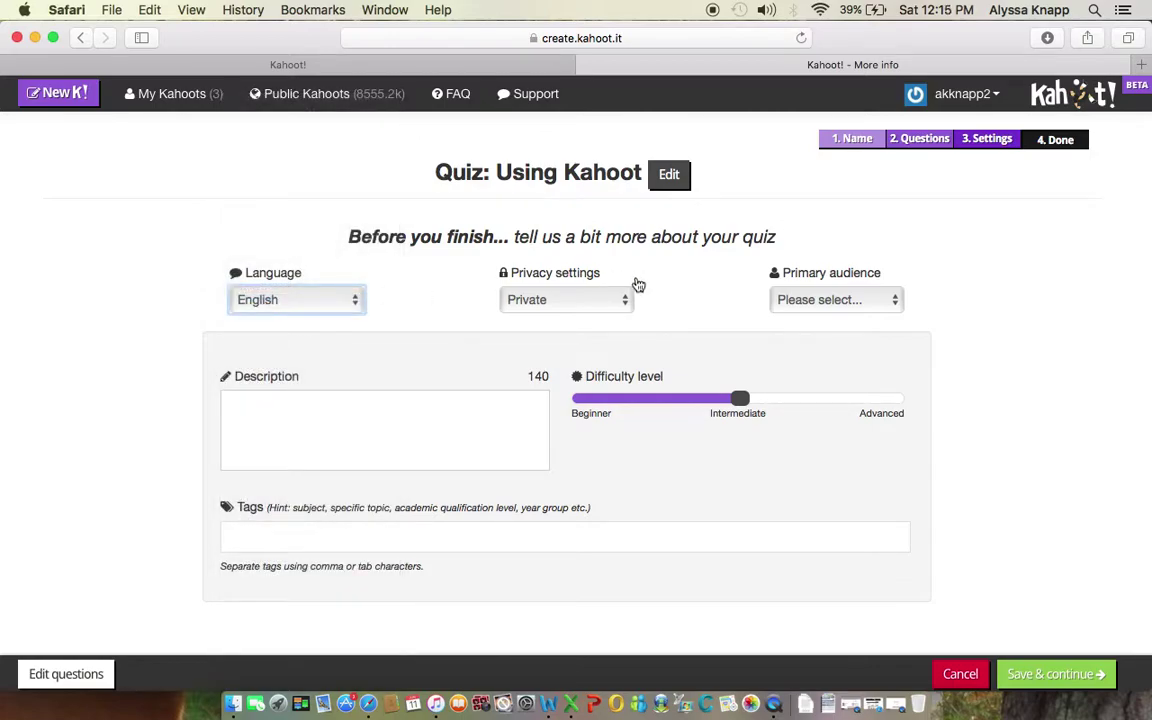
click(590, 298)
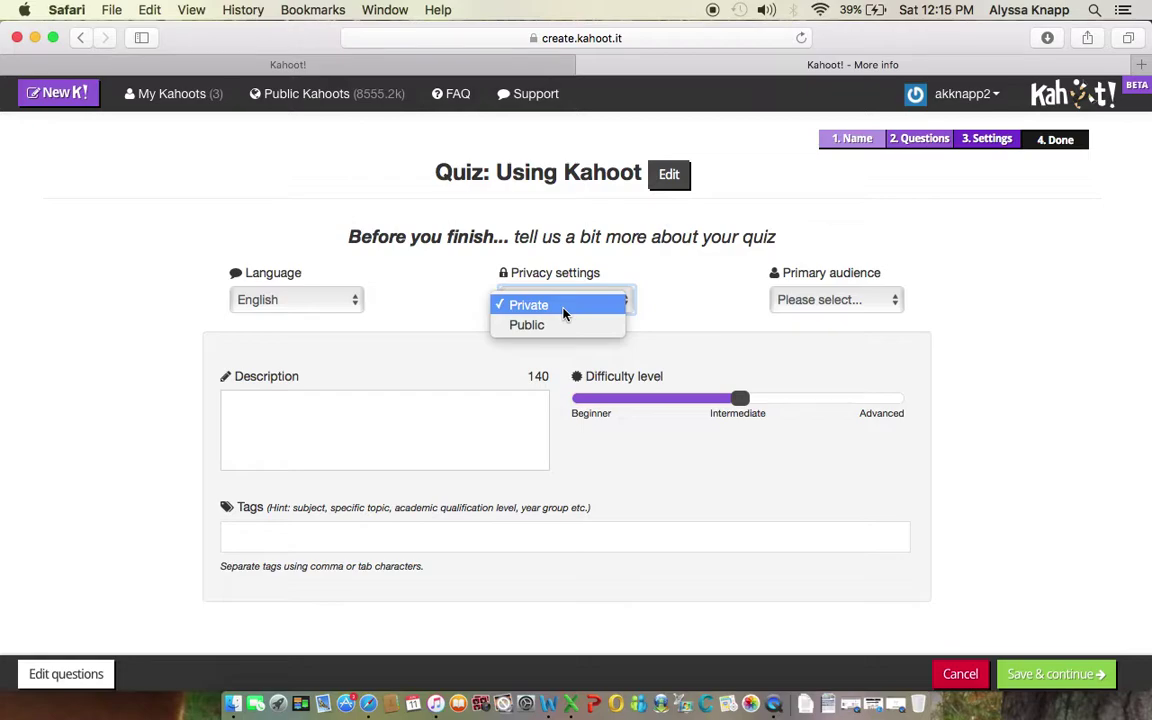
click(563, 308)
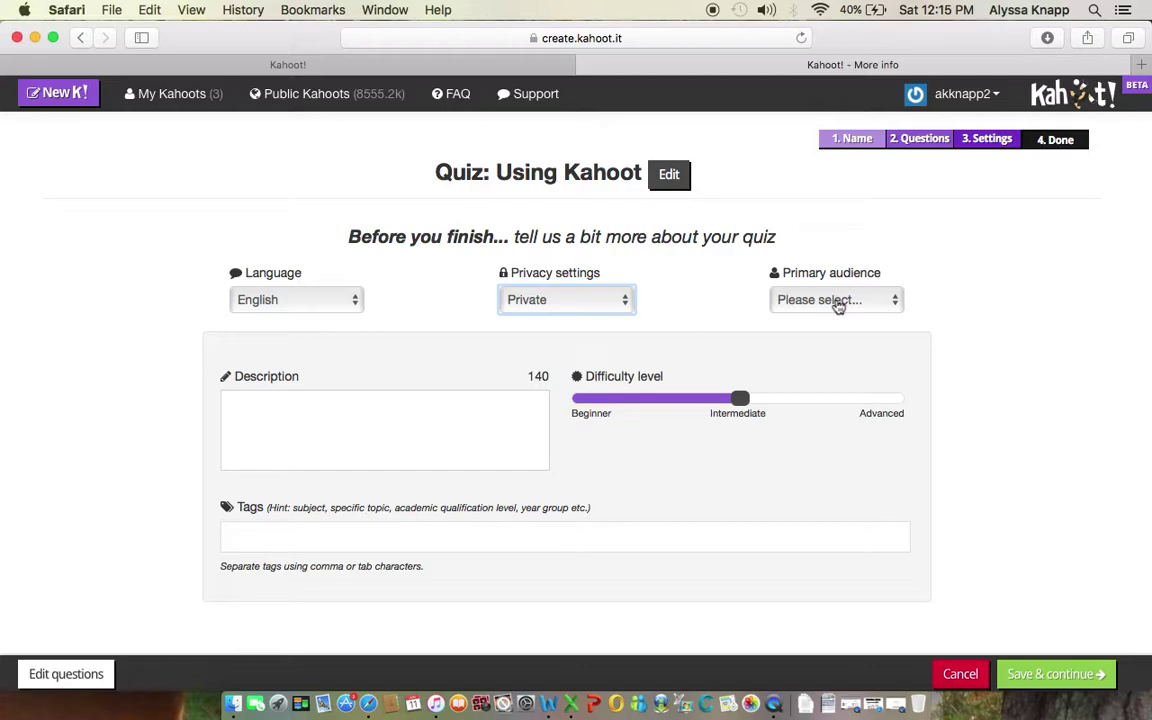
click(830, 303)
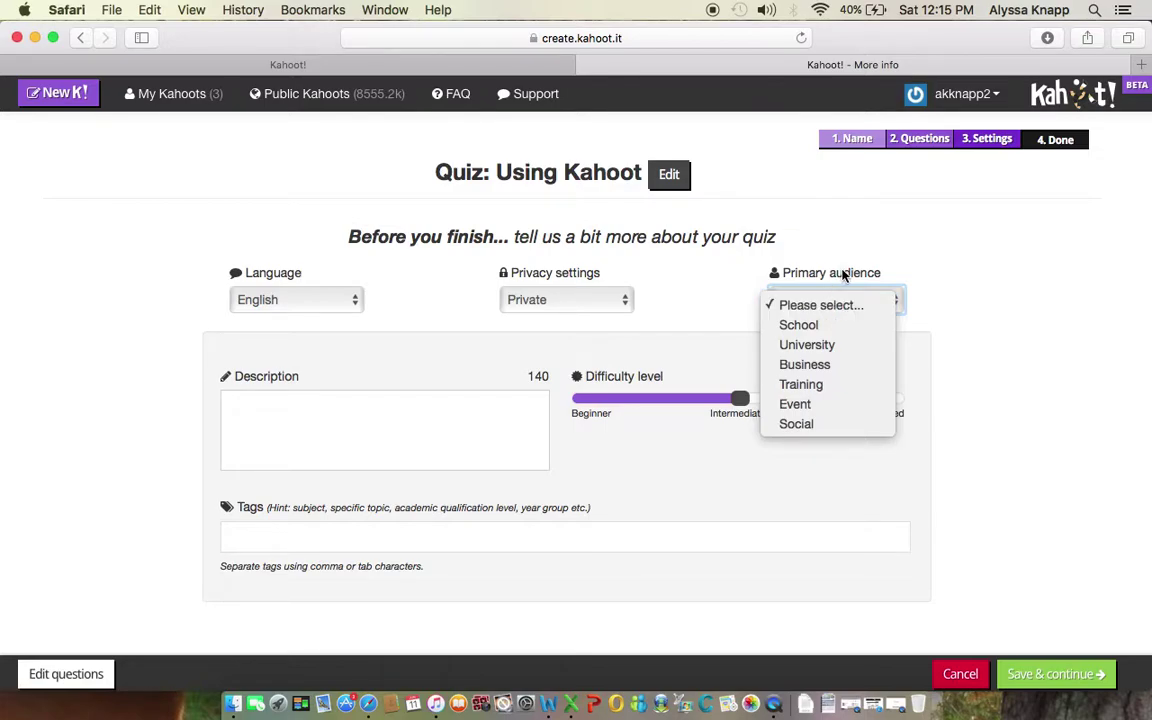
click(787, 327)
click(264, 400)
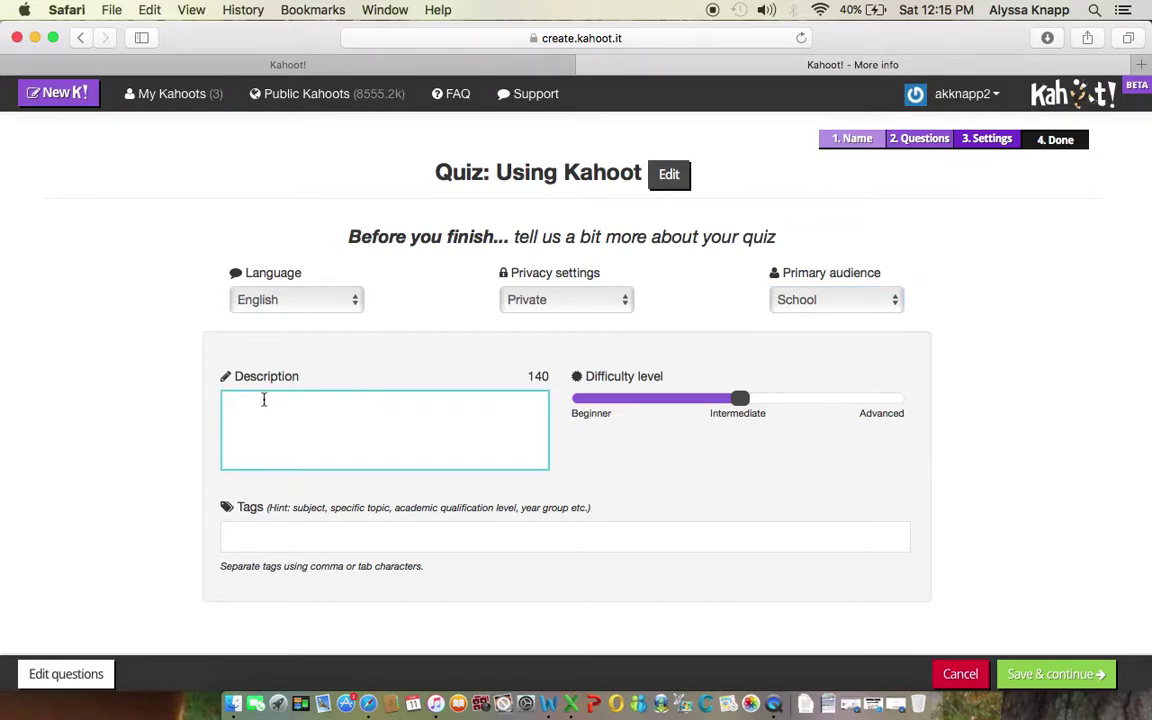
Step: Enter the description 'Practice using Kahoot.' and slide the difficulty down toward Beginner
text(Practice using Ka)
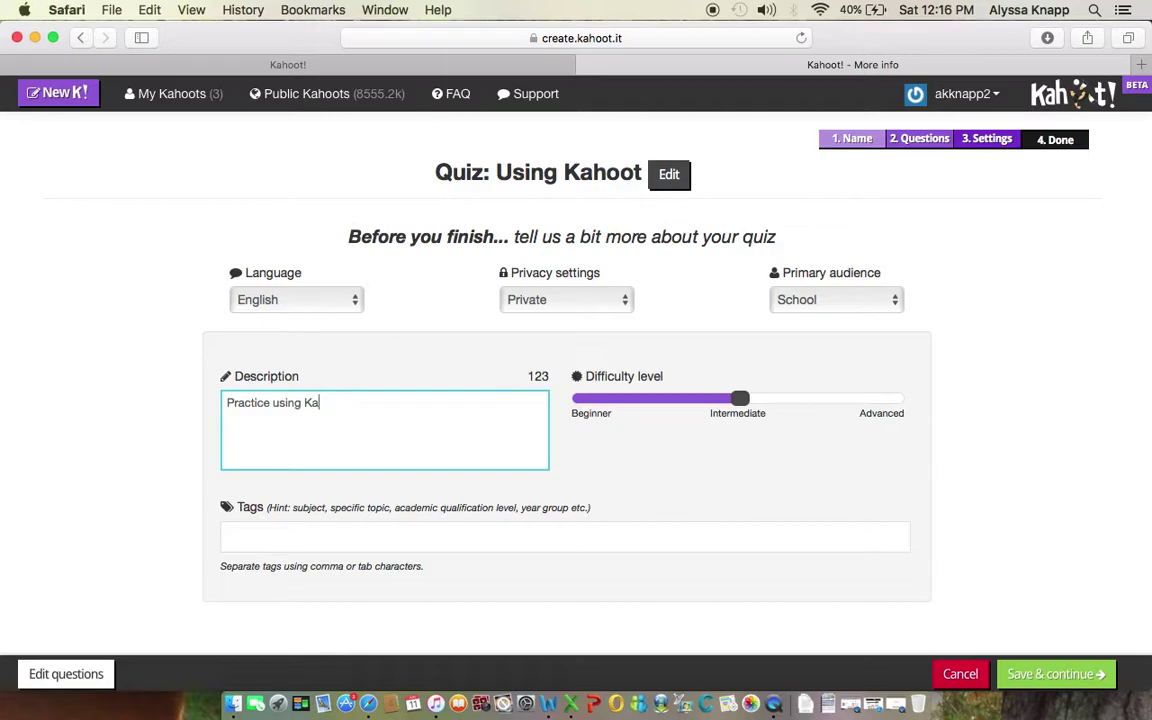
text(hoot)
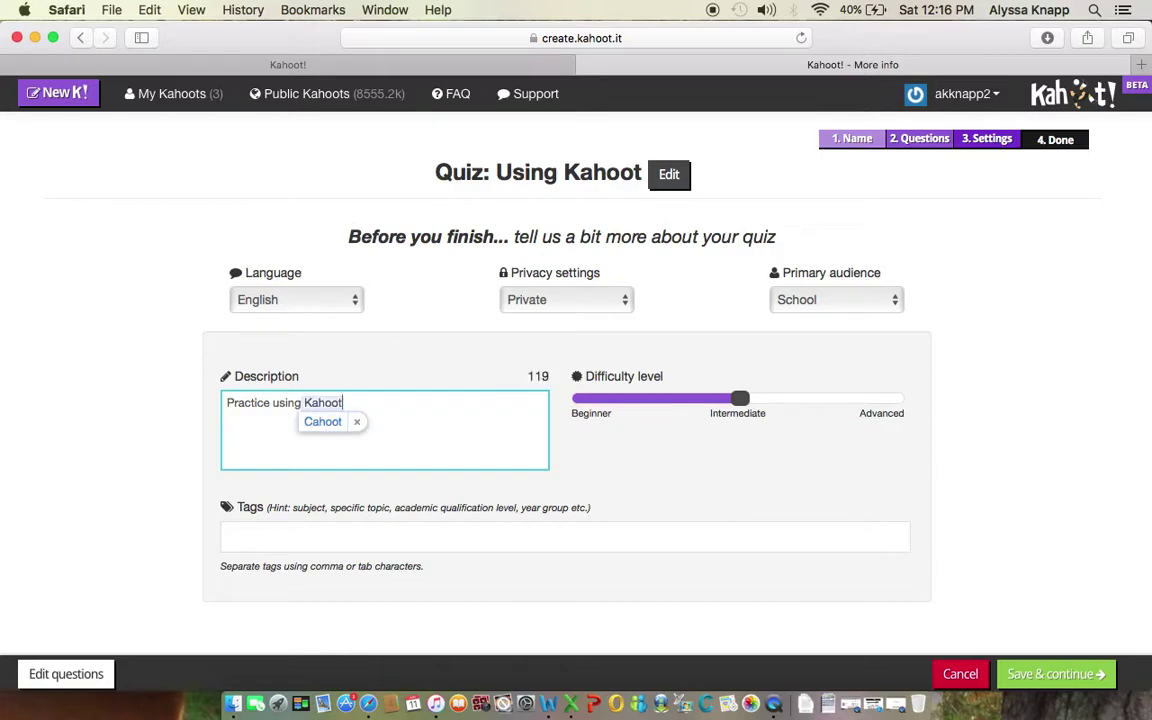
click(356, 421)
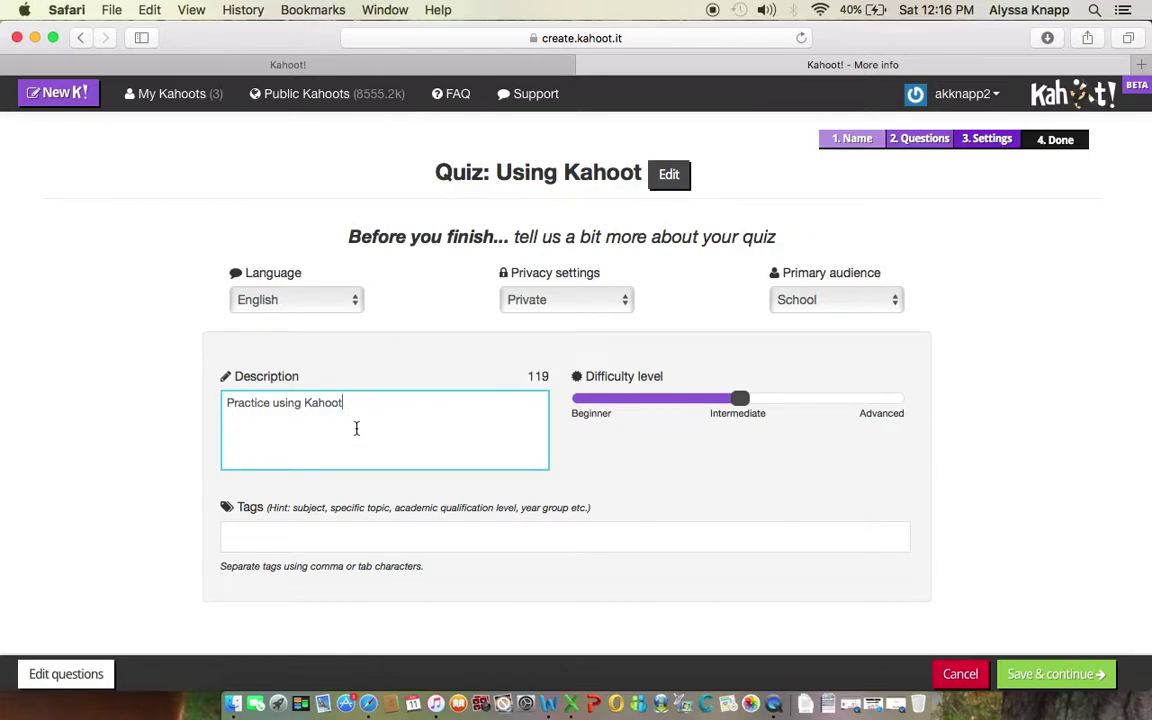
text(.)
click(741, 400)
drag(677, 399, 645, 398)
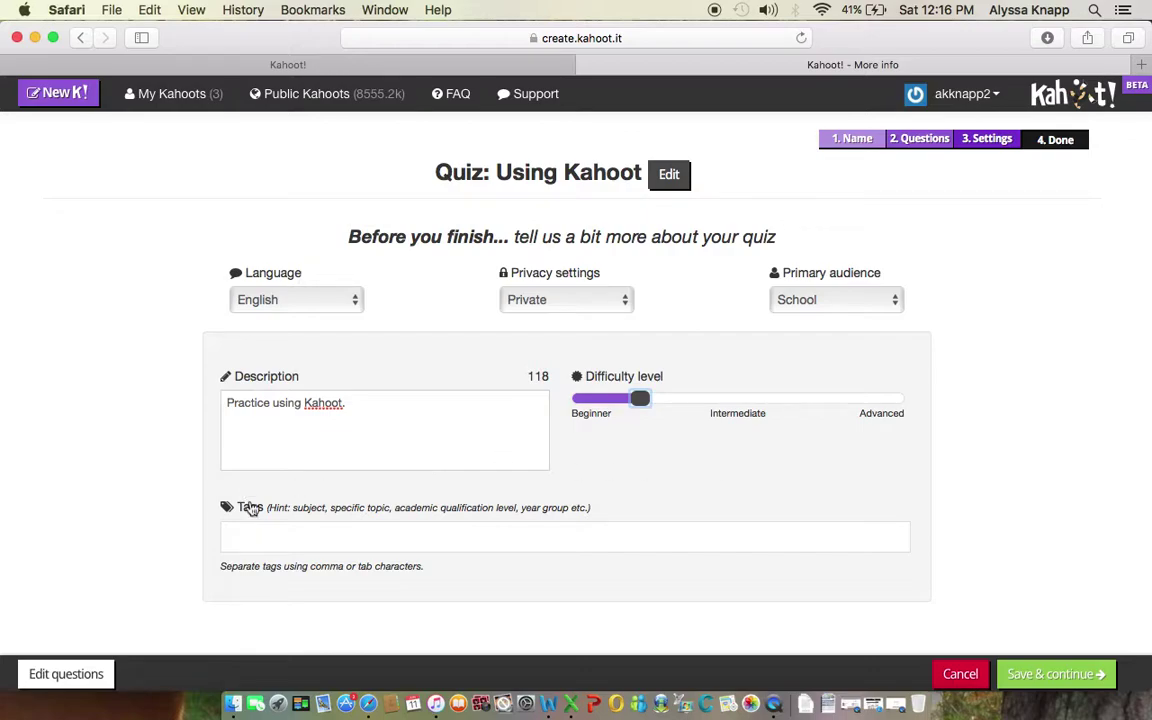
Step: Add the tags Math and Addition, then save the quiz details and continue
click(283, 541)
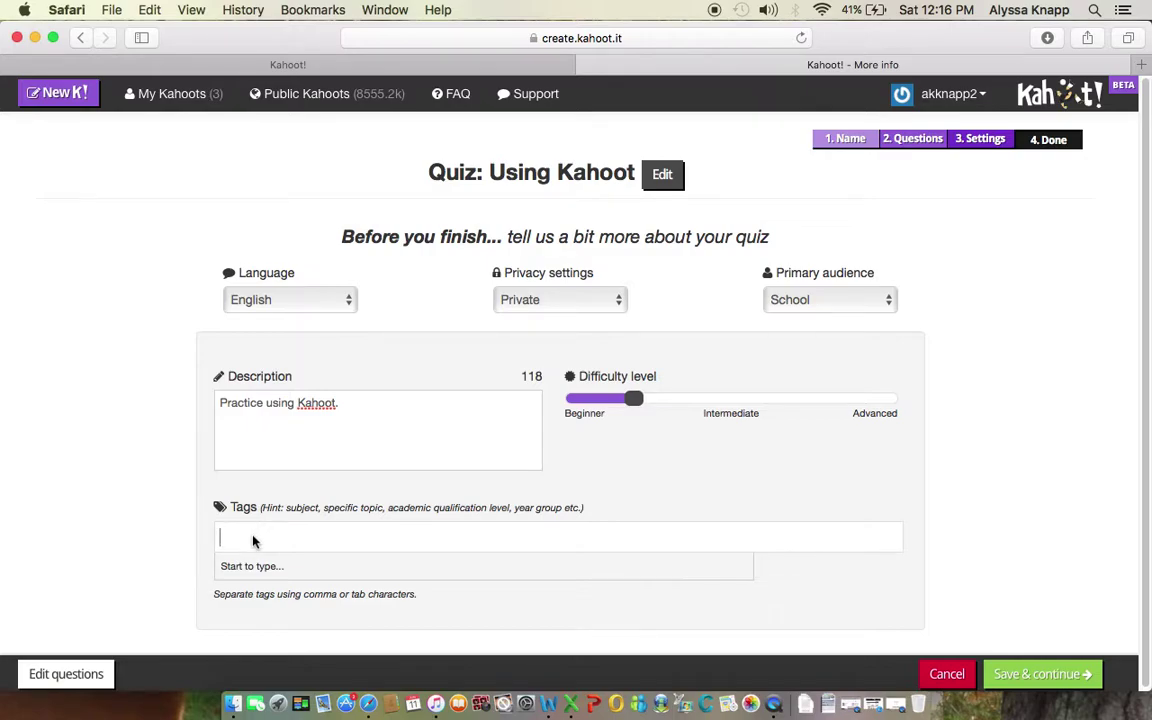
text(Math)
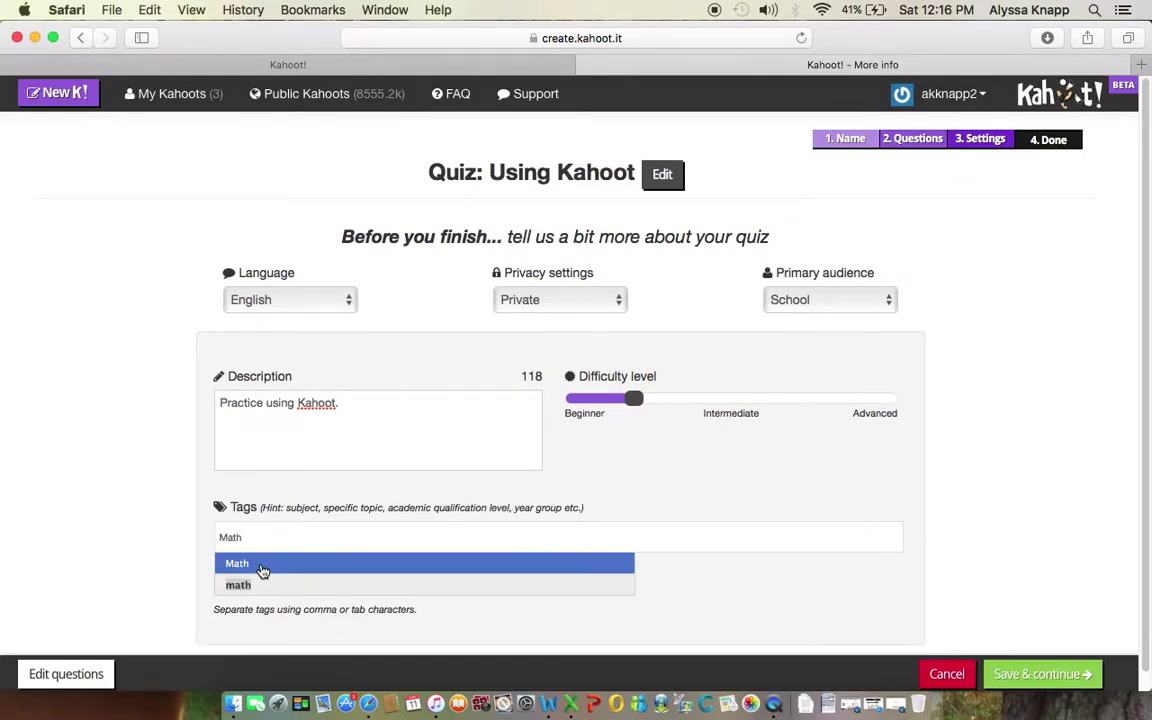
click(262, 564)
text(Ad)
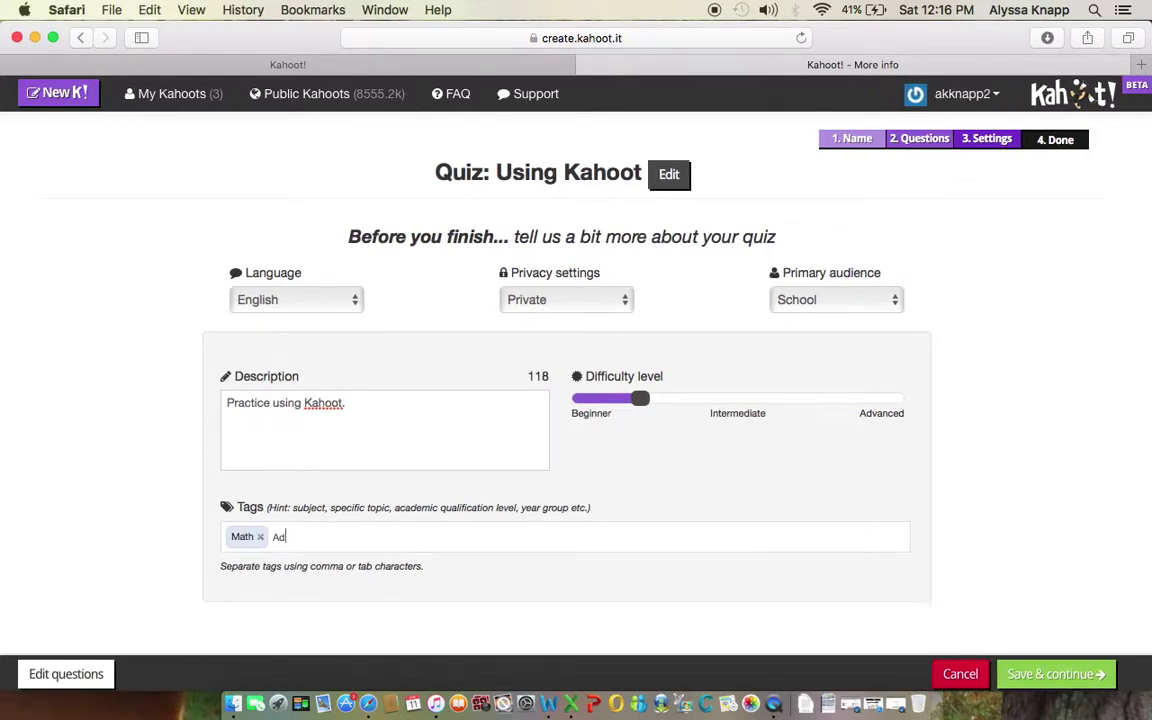
text(ditio)
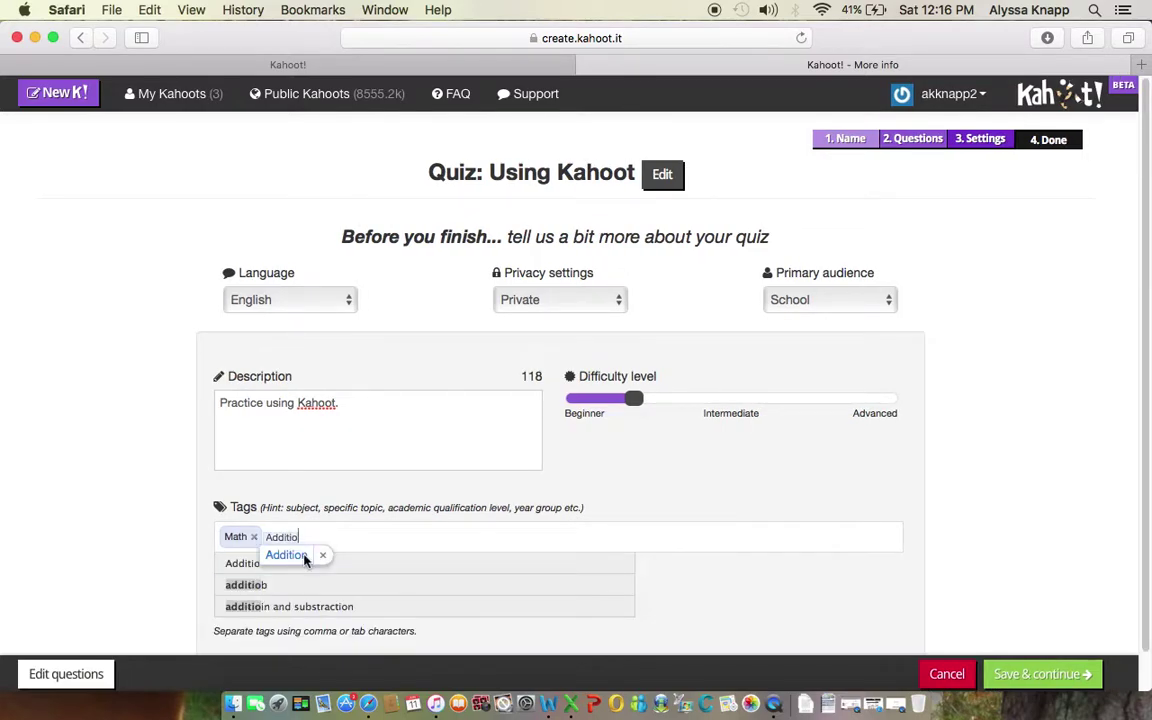
text(n)
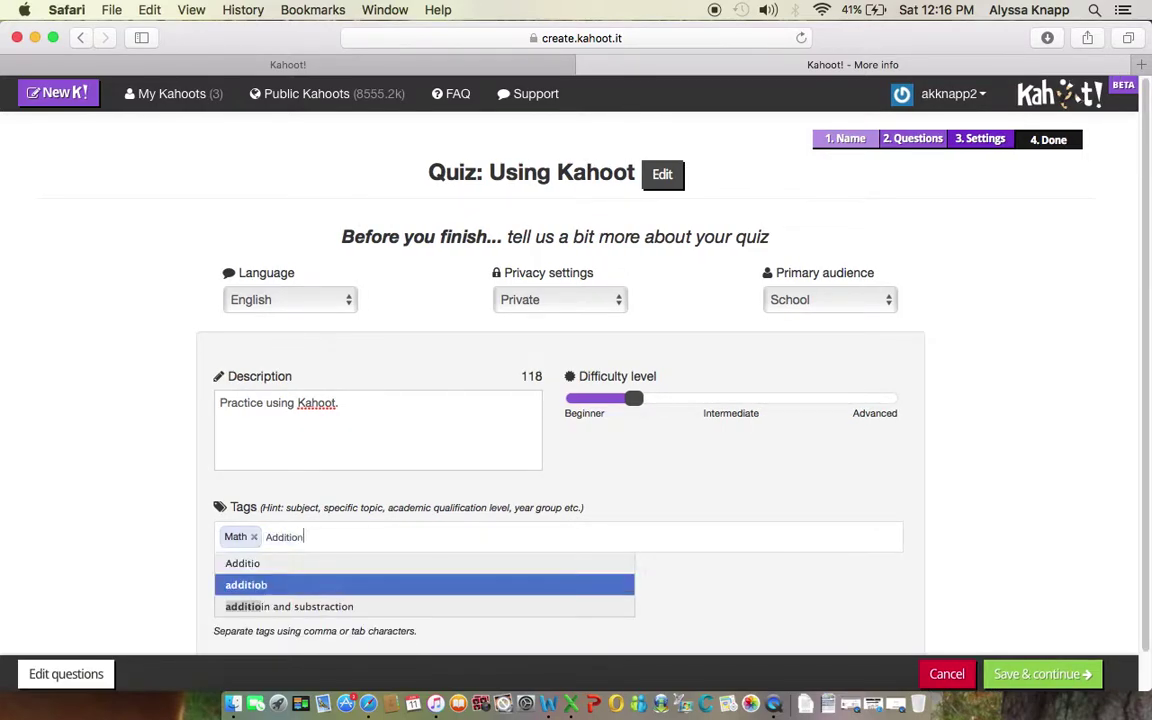
click(262, 565)
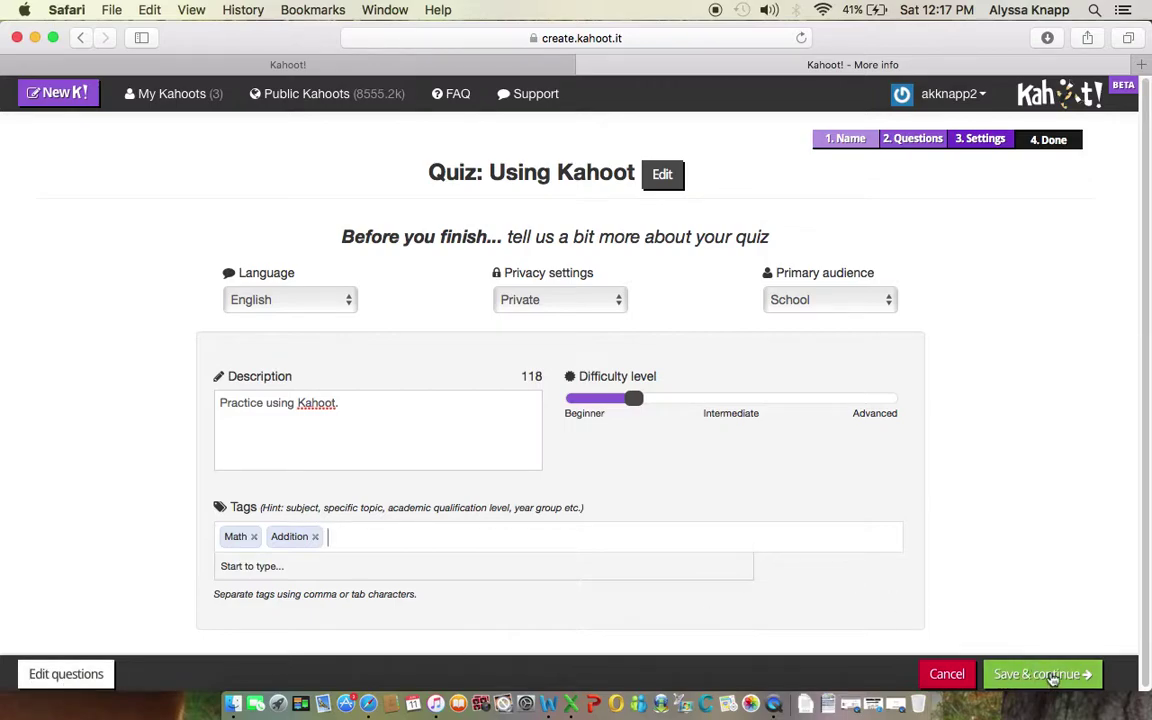
click(1052, 678)
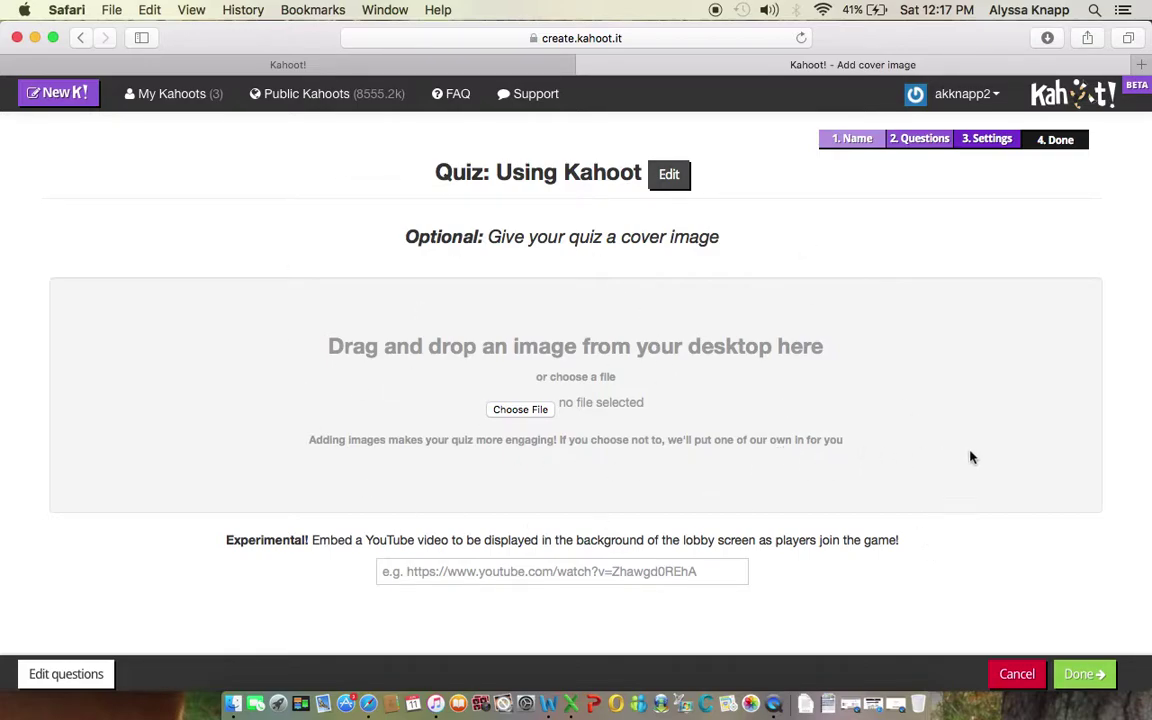
Step: Skip the optional cover image and mark the quiz Done
click(1085, 676)
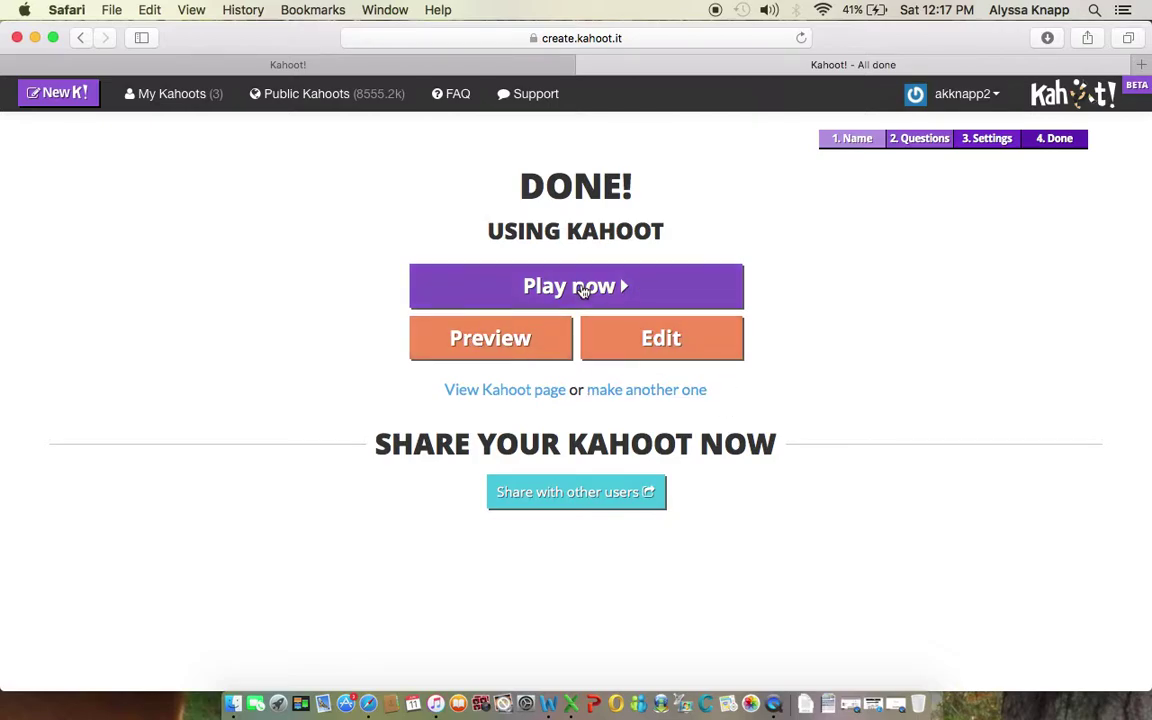
Step: Preview the finished quiz and look over its Classic and Team mode options
click(466, 354)
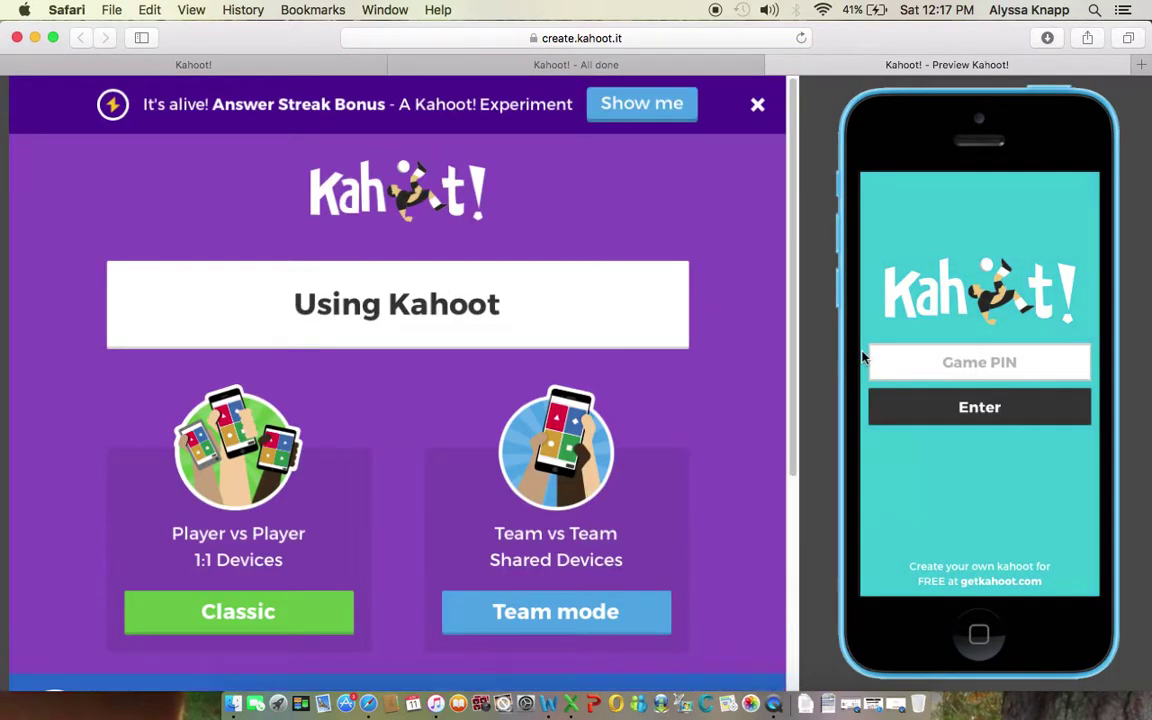
scroll(263, 387, down, 5)
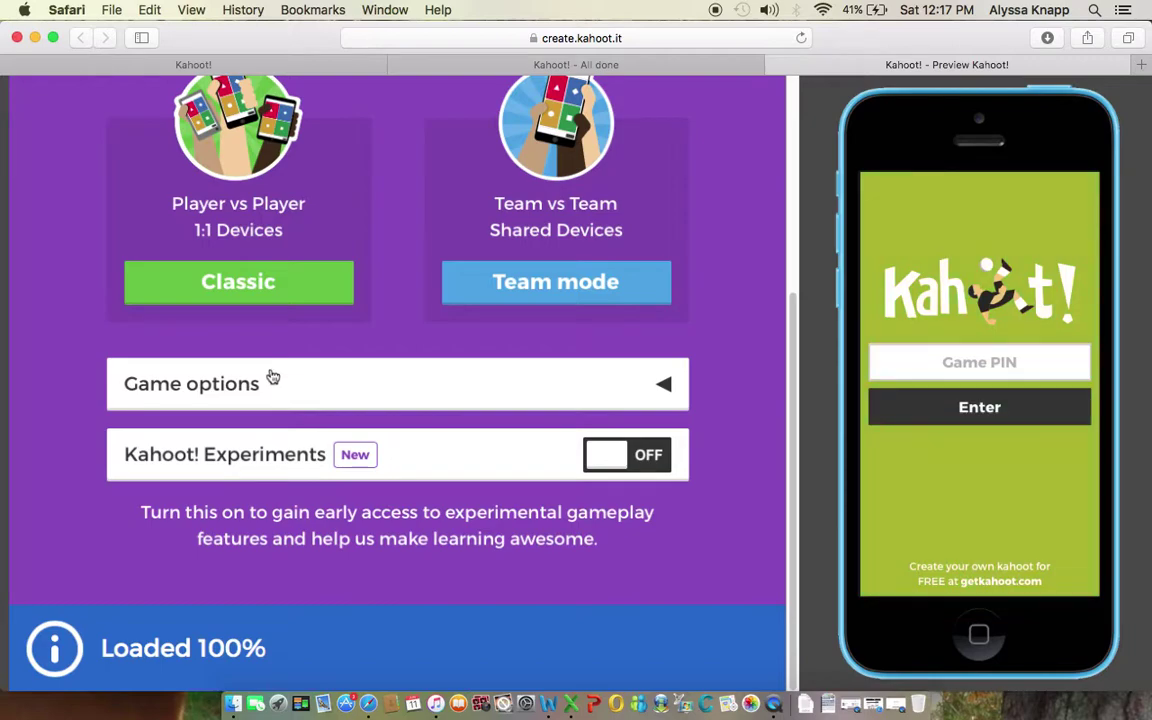
scroll(270, 378, up, 3)
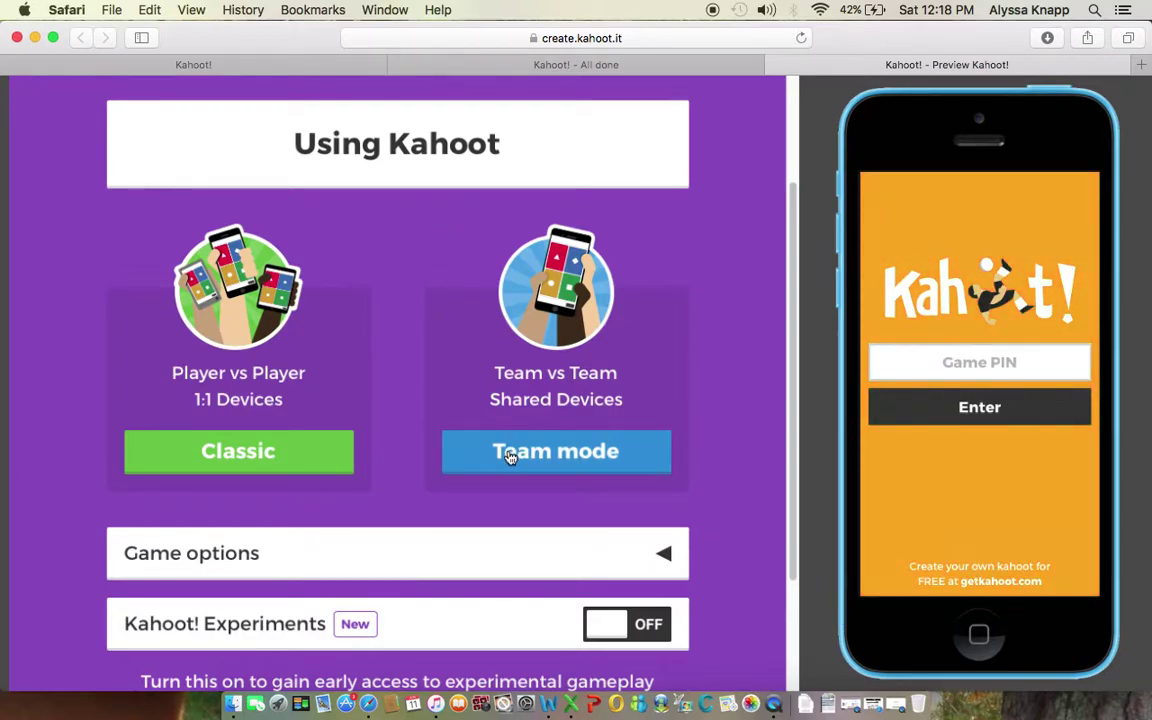
Step: Start the preview in Team mode and enter the lobby's game PIN on the simulated phone
click(510, 456)
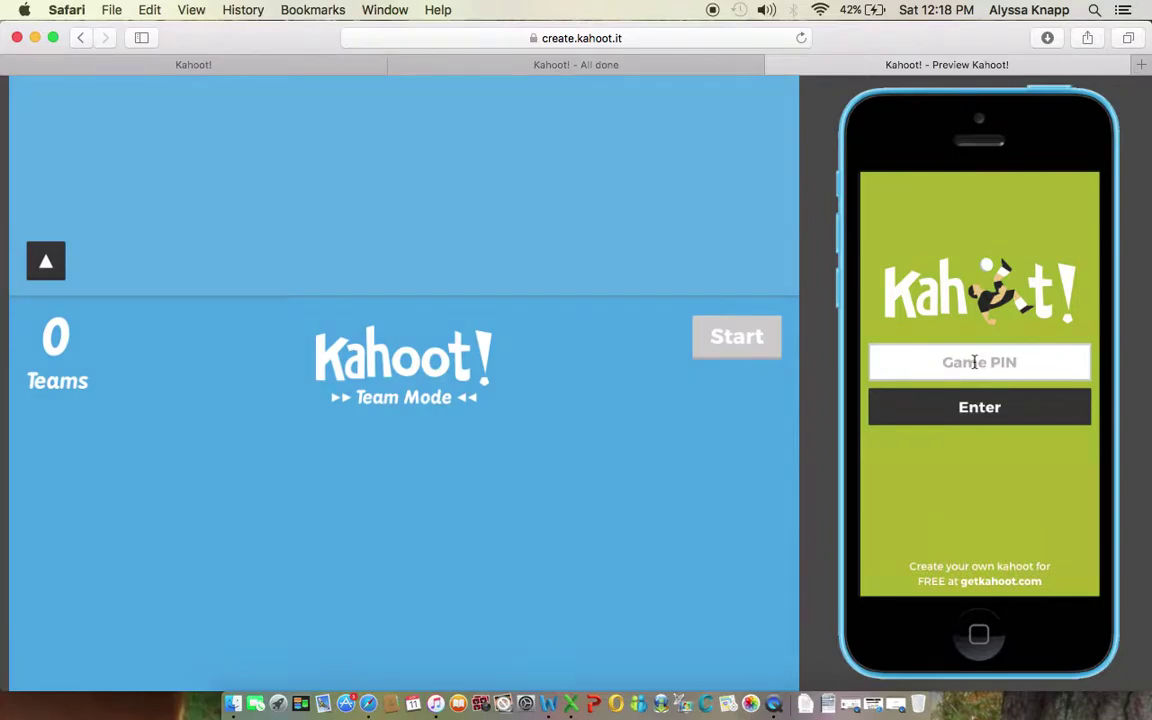
click(975, 362)
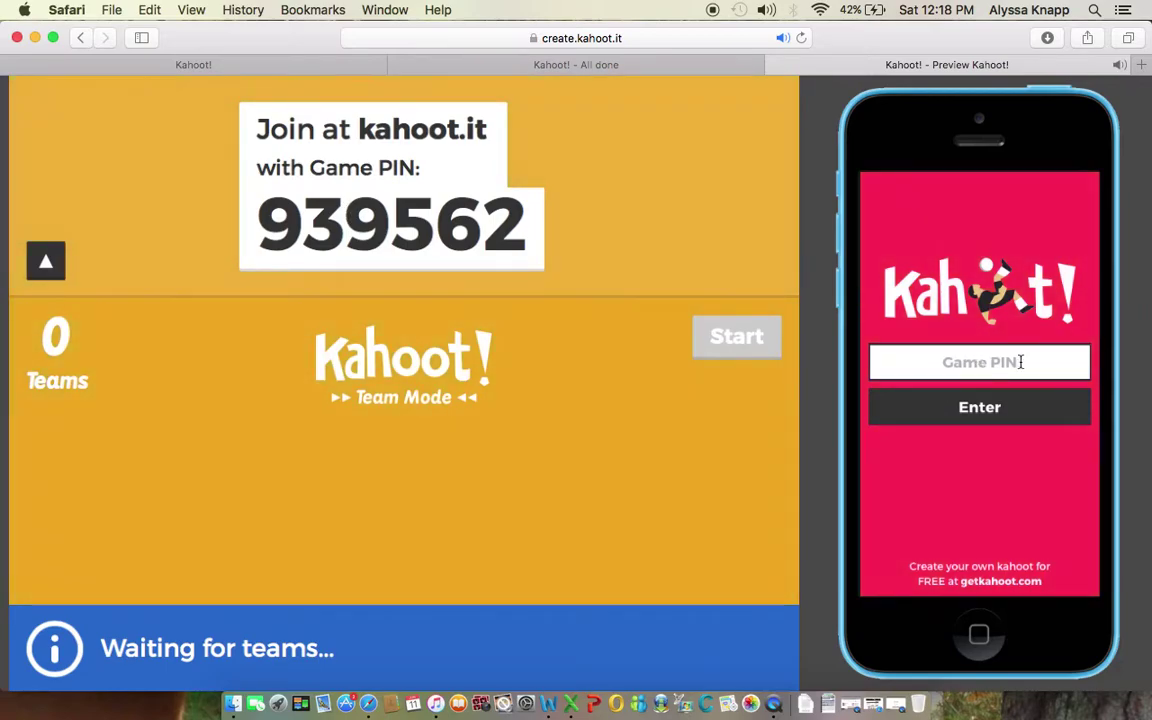
text(939562)
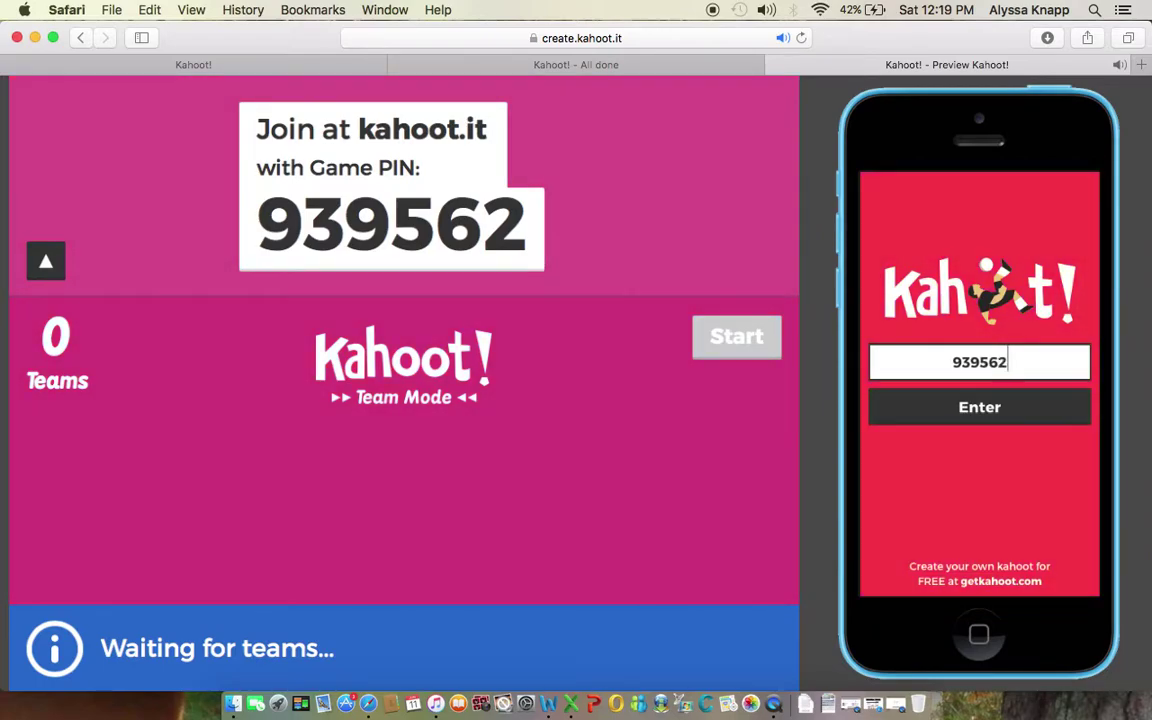
key(XF86AudioRaiseVolume)
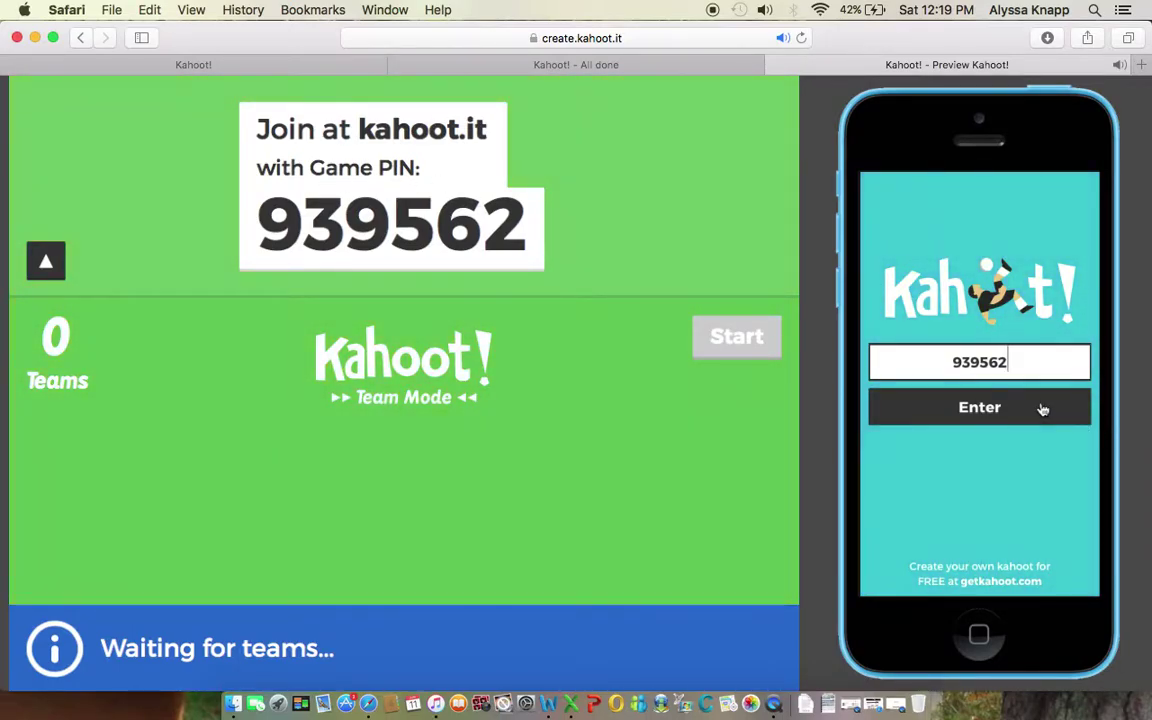
Step: Join the lobby as team 'Hello' with three player nicknames and mark the team ready
click(995, 409)
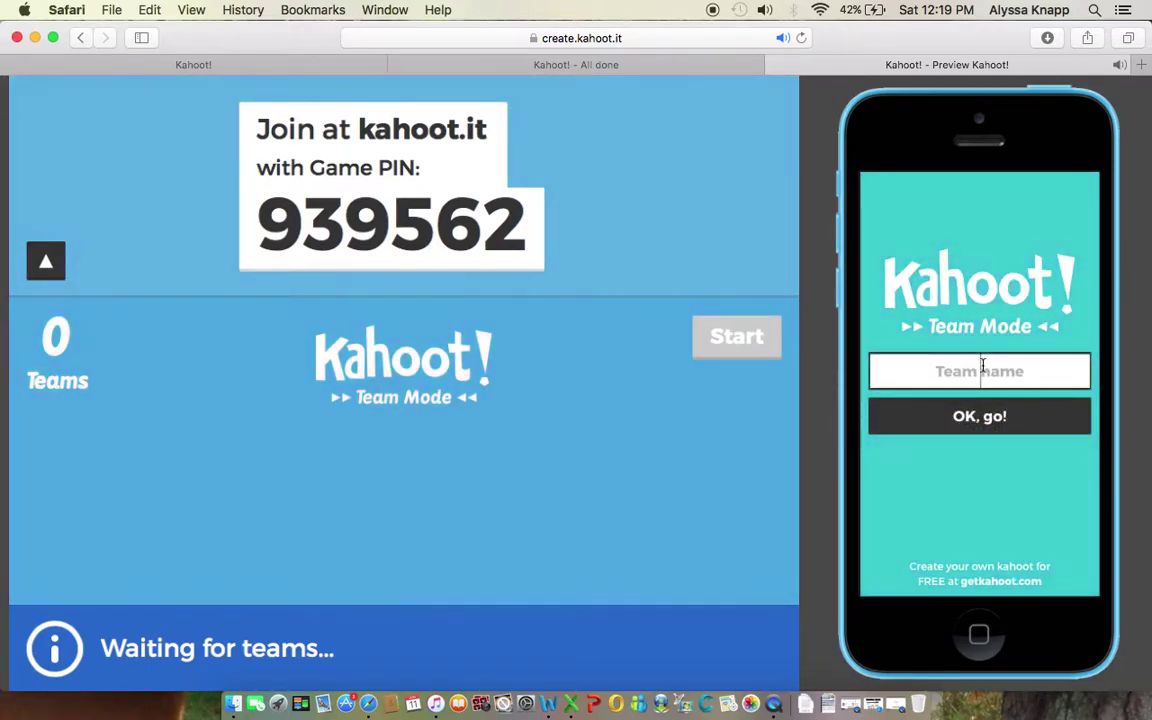
text(Hello)
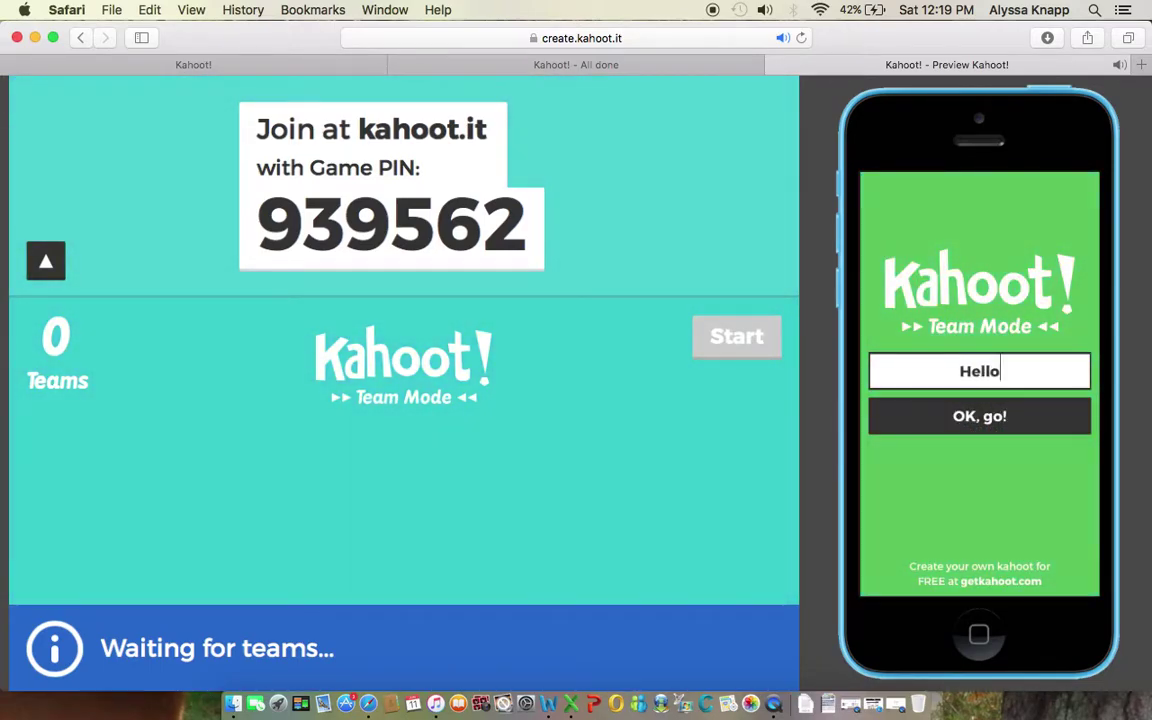
click(995, 418)
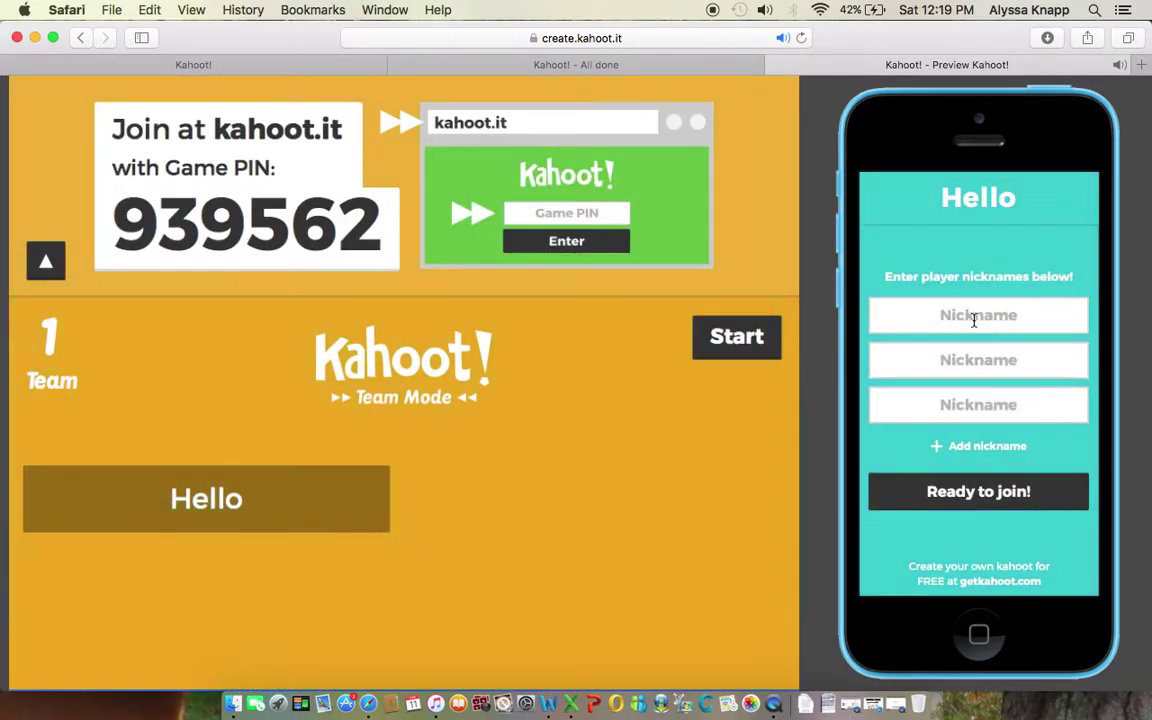
click(973, 316)
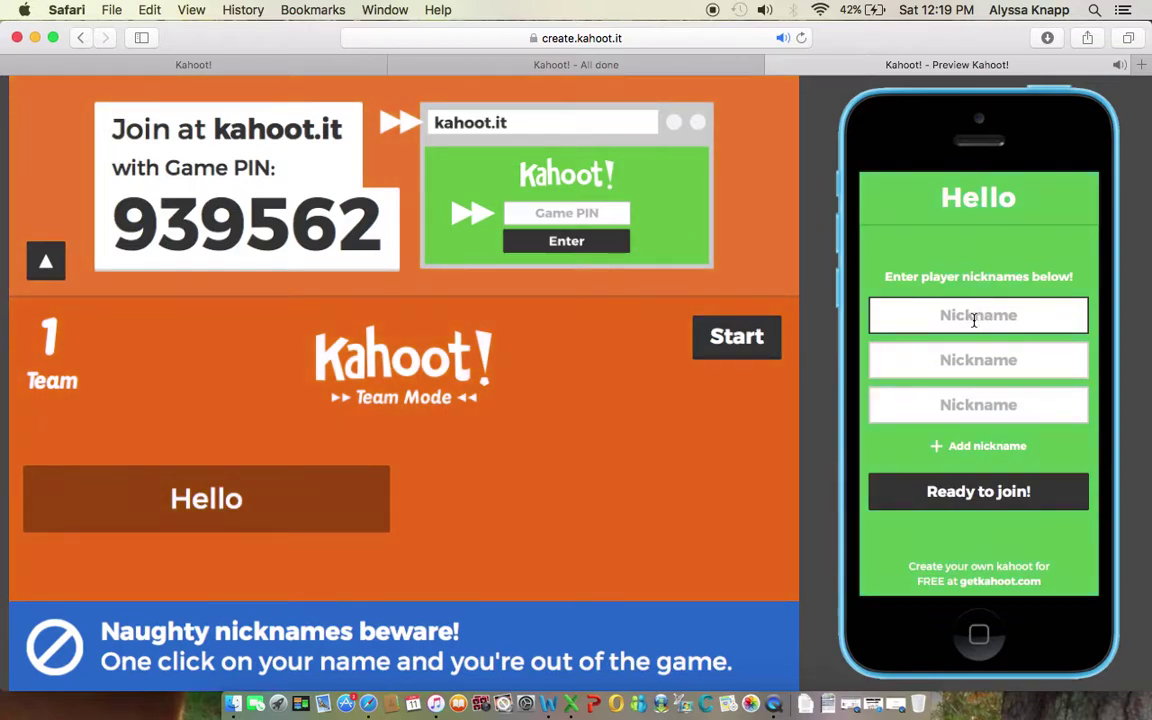
text(AJ)
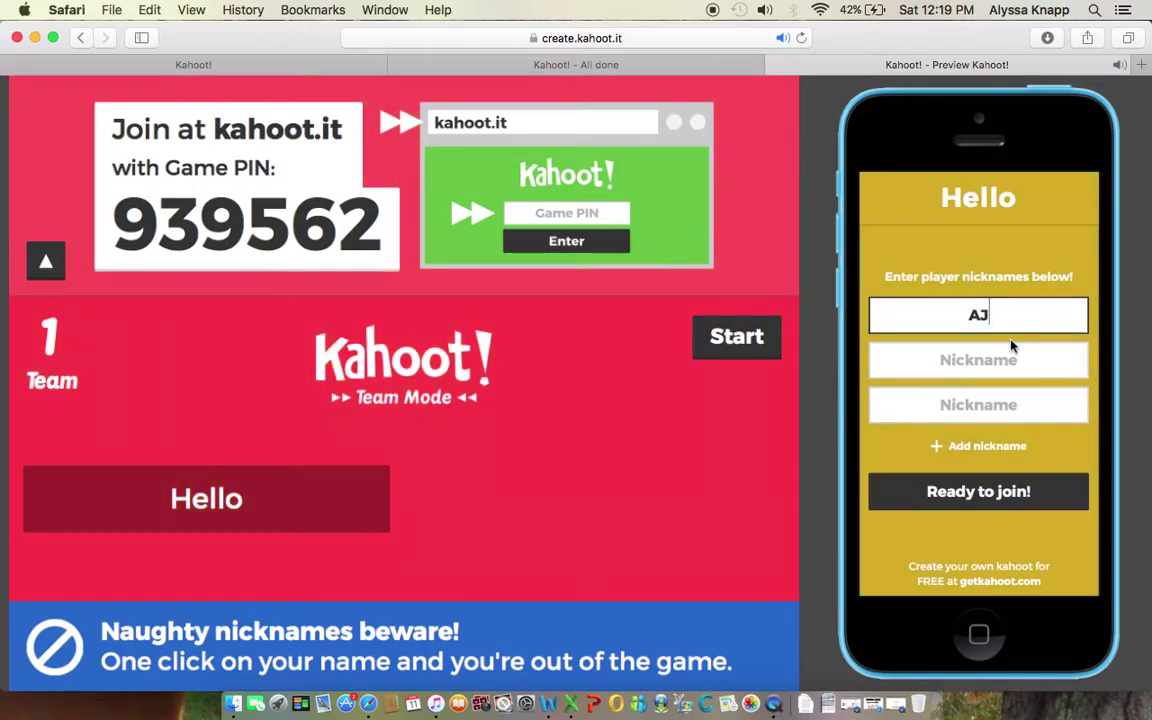
click(1011, 352)
text(KJ)
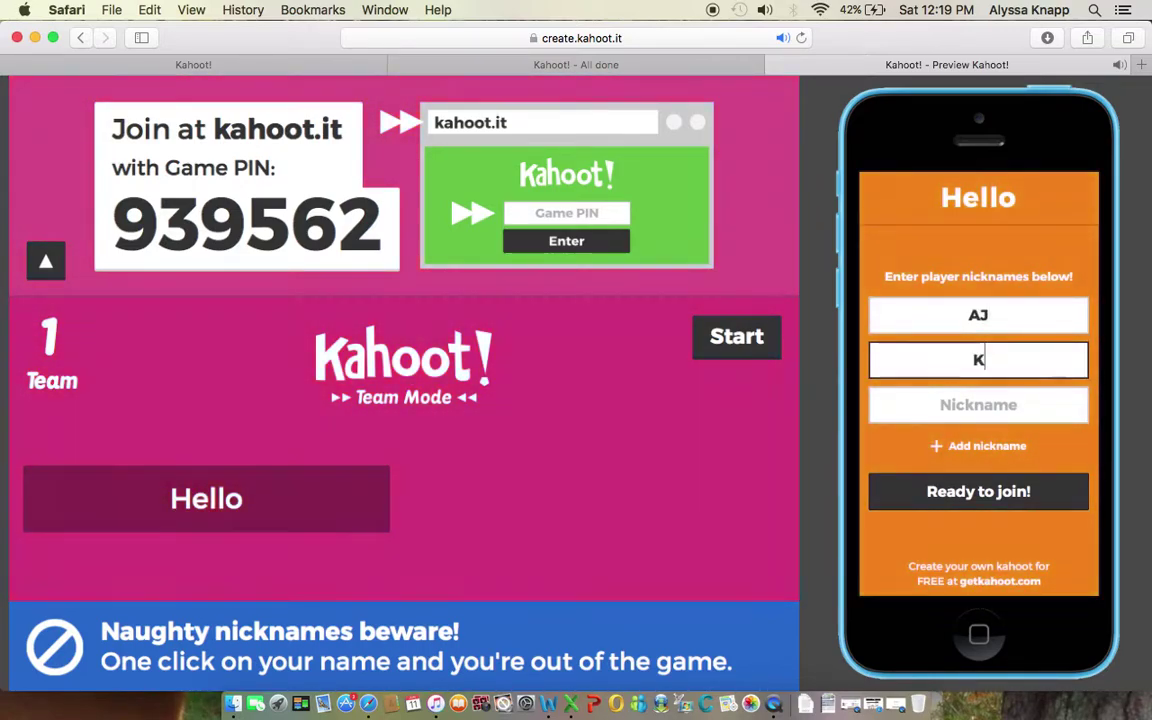
click(990, 404)
text(LJ)
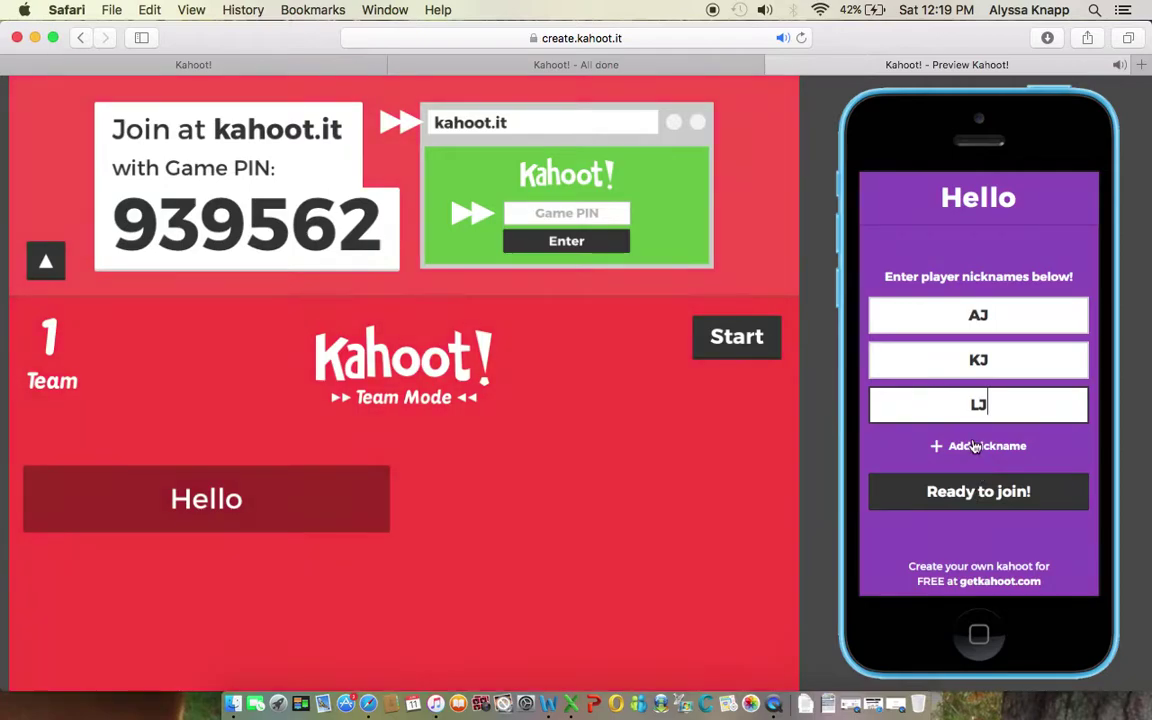
click(973, 490)
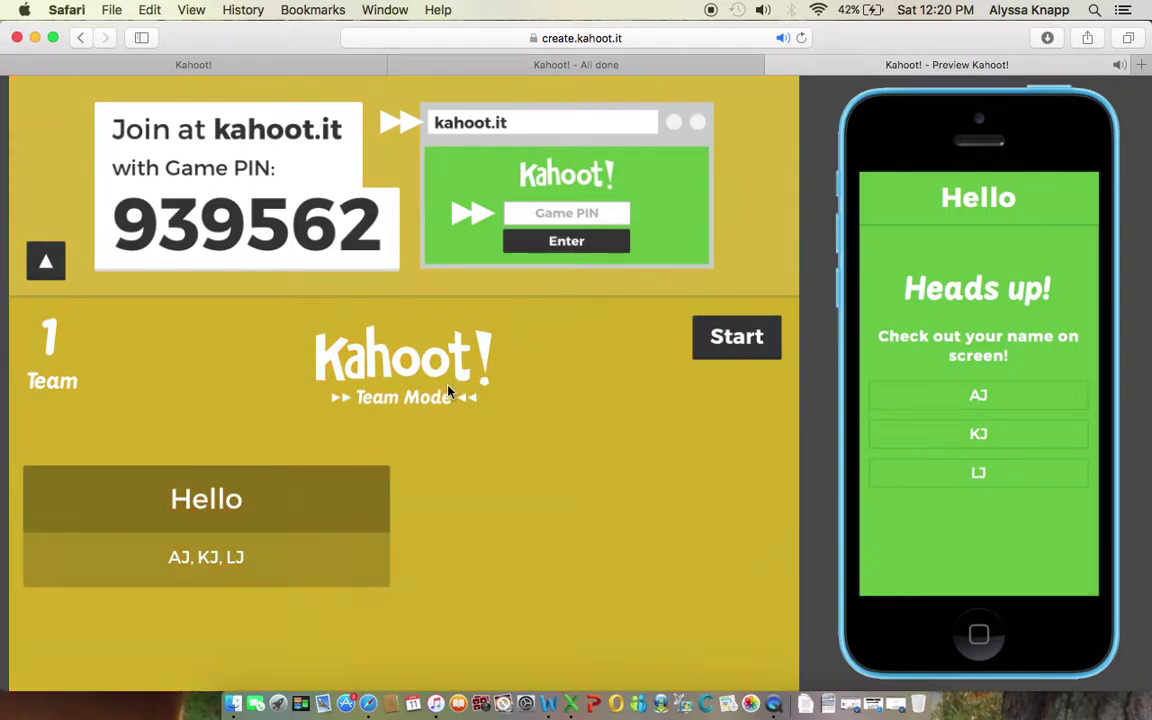
Step: Start the game, answer 4+3 with 7 on the phone, and advance to question 2
click(737, 340)
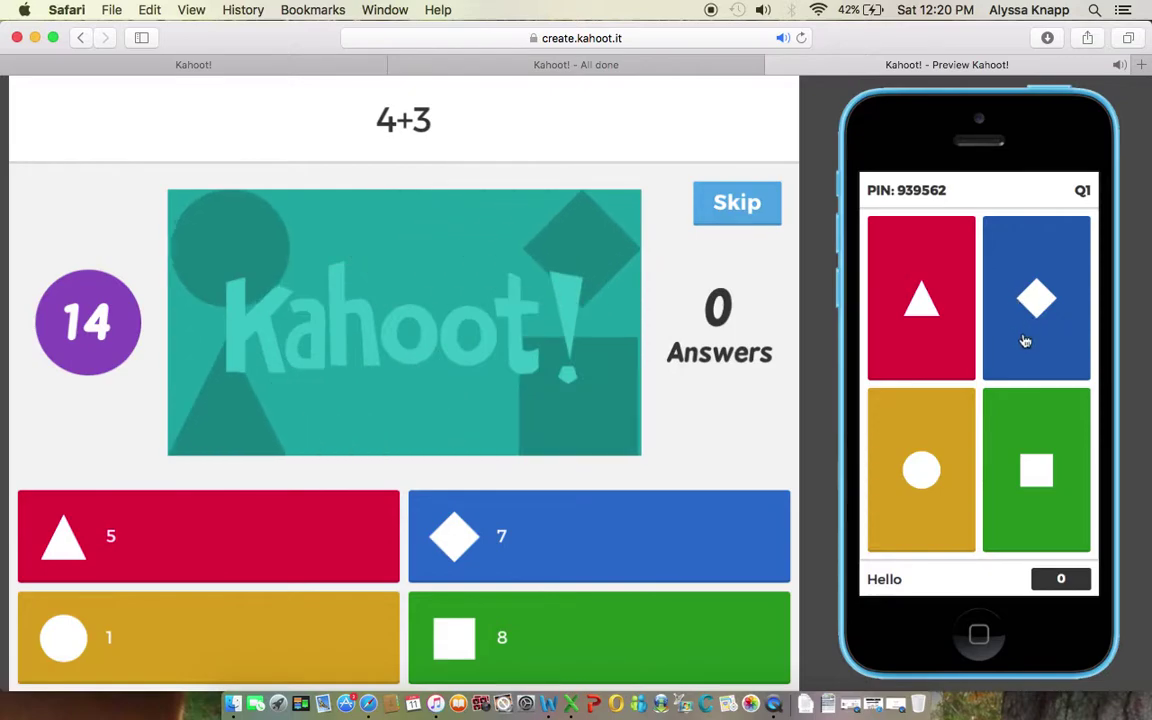
click(1034, 300)
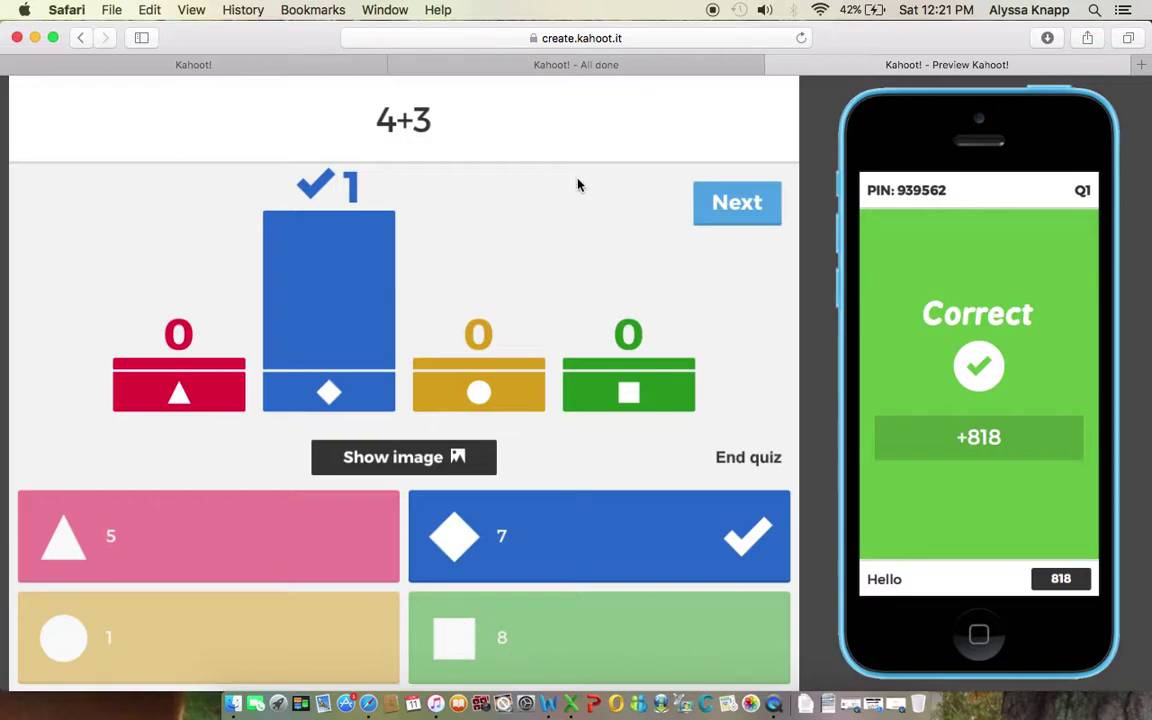
click(722, 208)
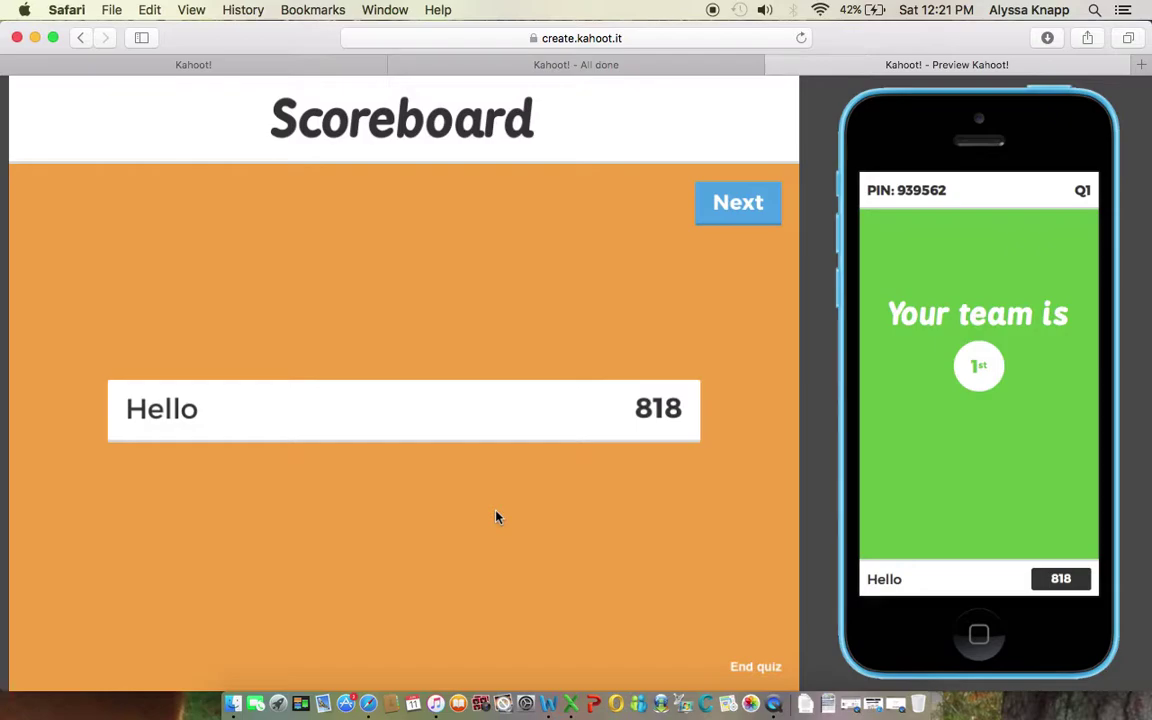
click(733, 212)
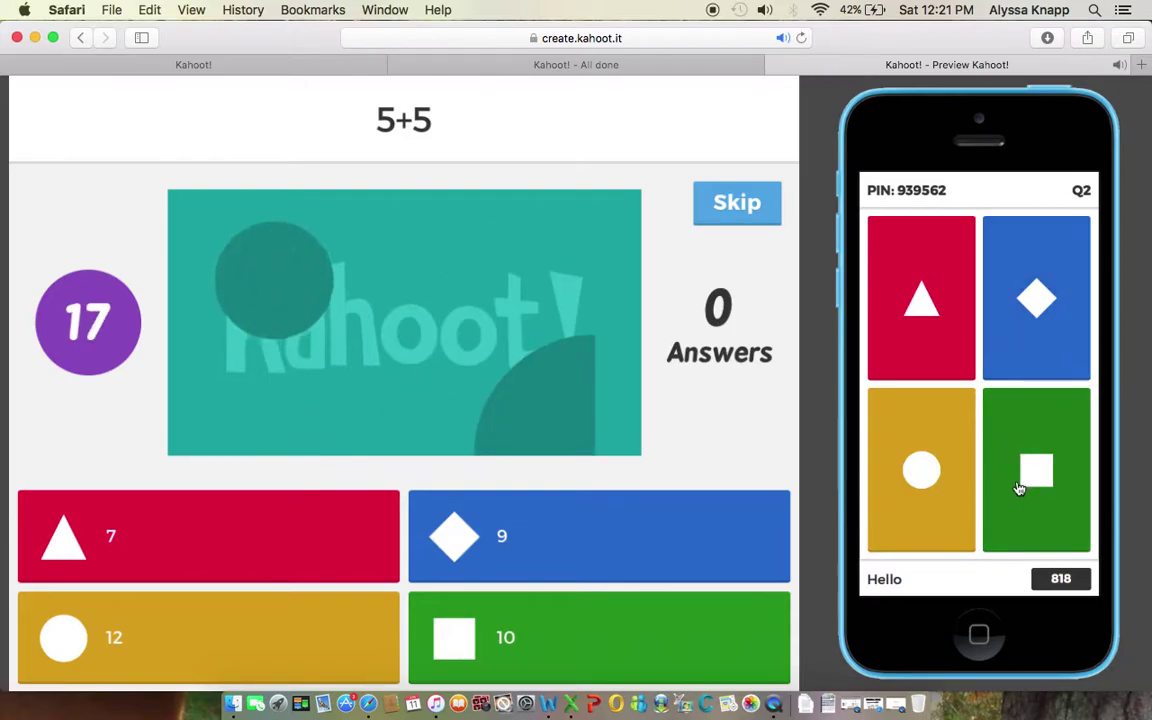
Step: Answer 5+5 with 10 on the phone, view the scoreboard, and advance to question 3
click(1034, 472)
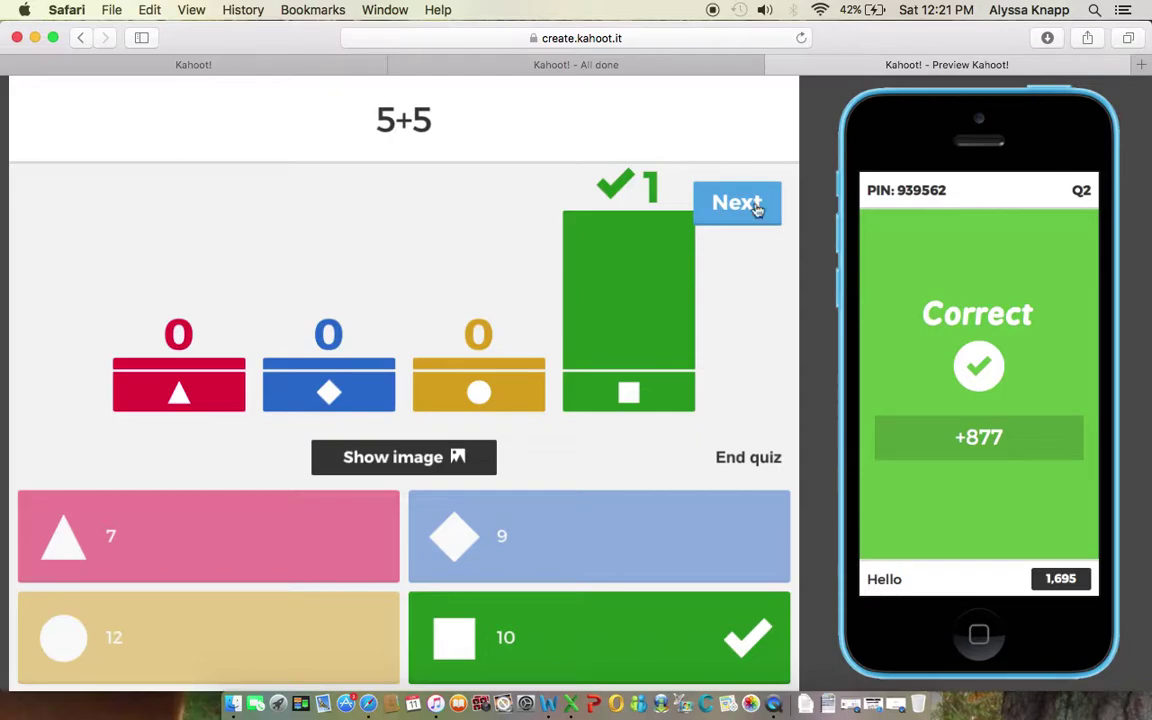
click(737, 202)
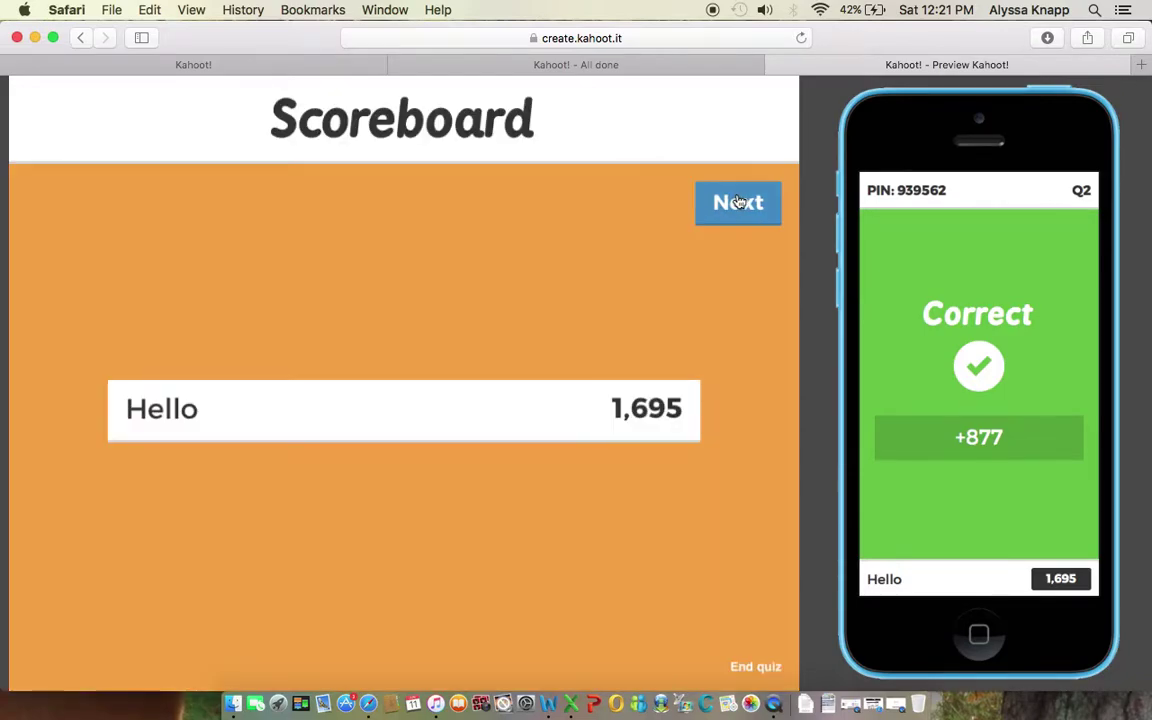
click(717, 222)
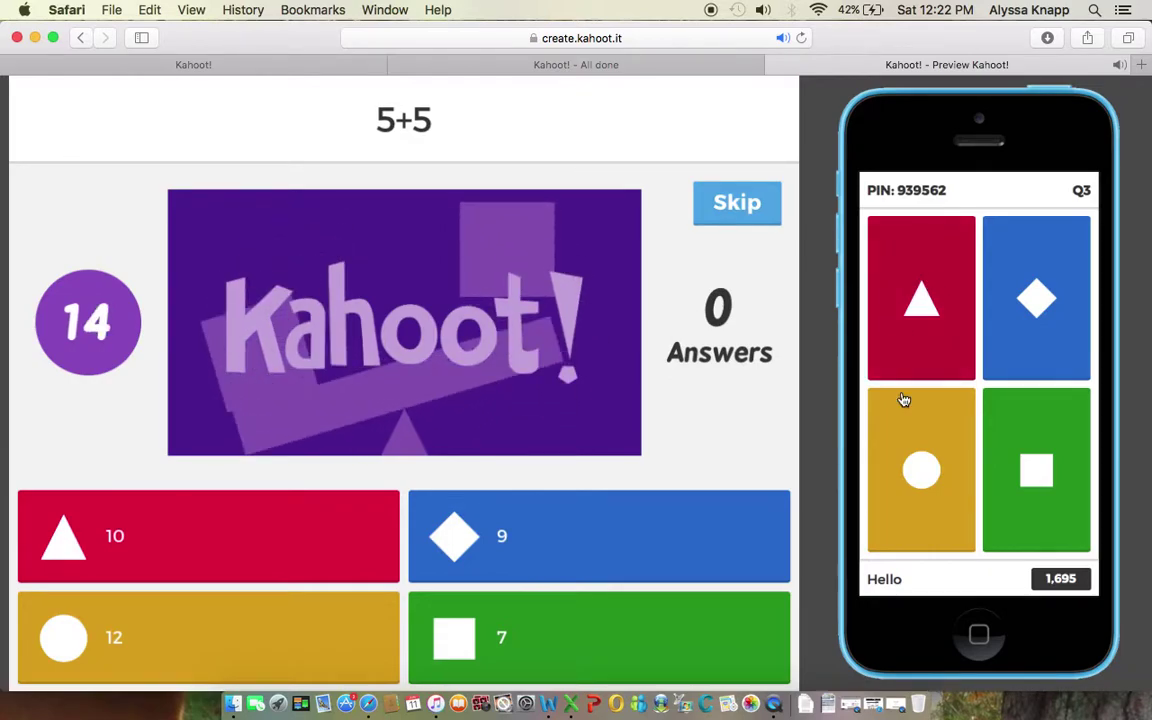
Step: Answer the final question with 10, view the scoreboard, and end the game
click(918, 283)
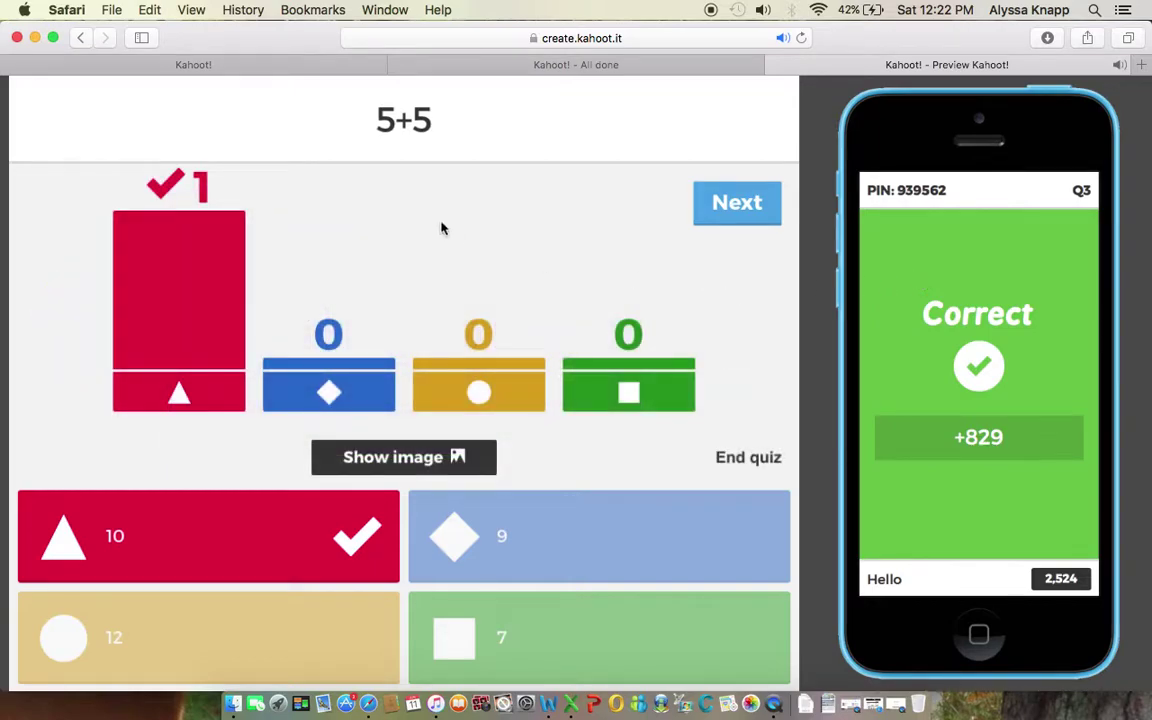
click(724, 217)
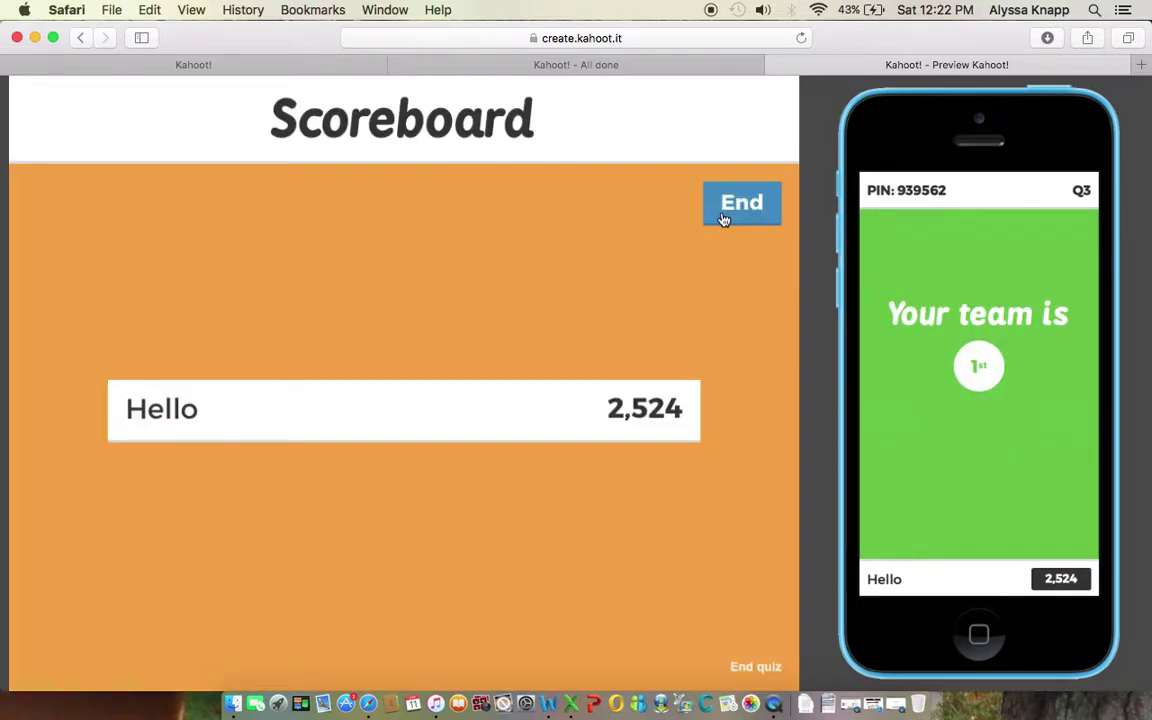
click(724, 217)
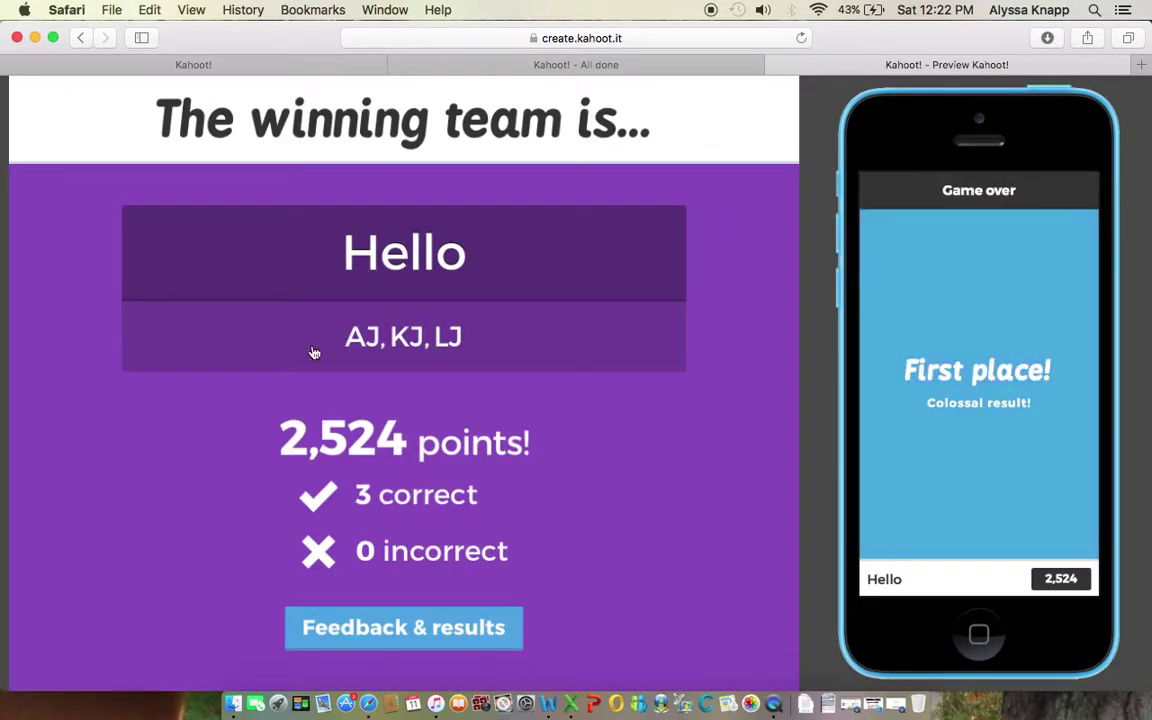
Step: Open the Feedback & results page so the 'Rate this kahoot' questions appear on the host screen and the phone
scroll(280, 482, down, 1)
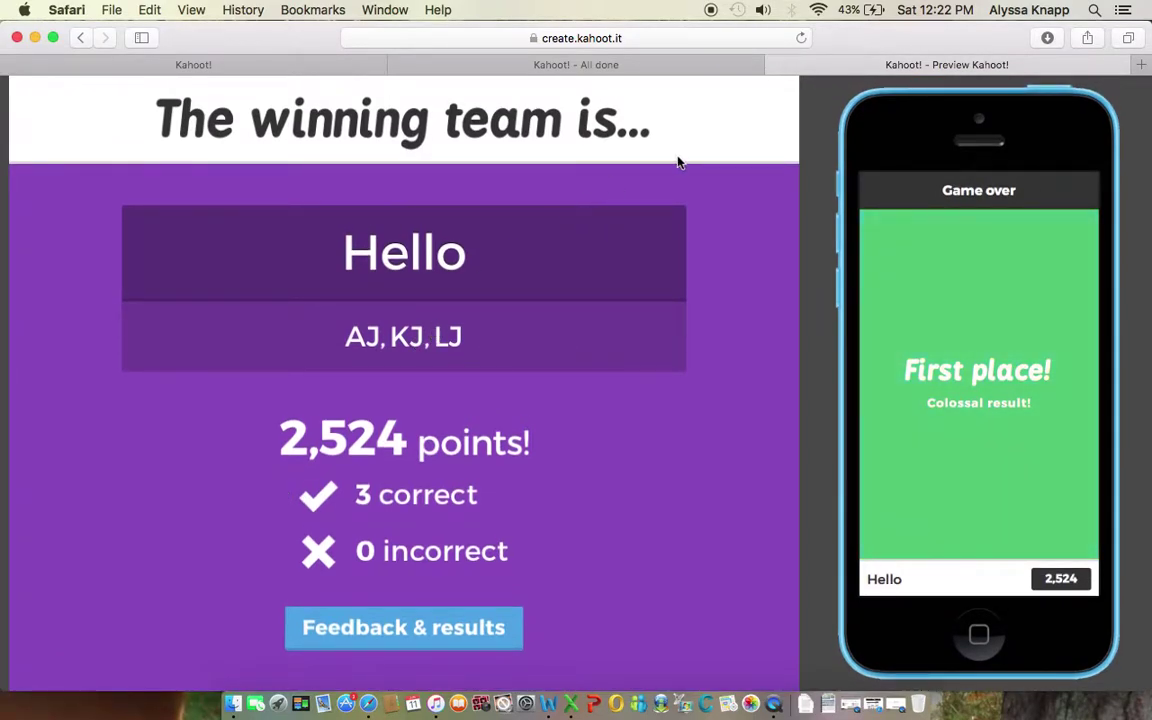
click(392, 626)
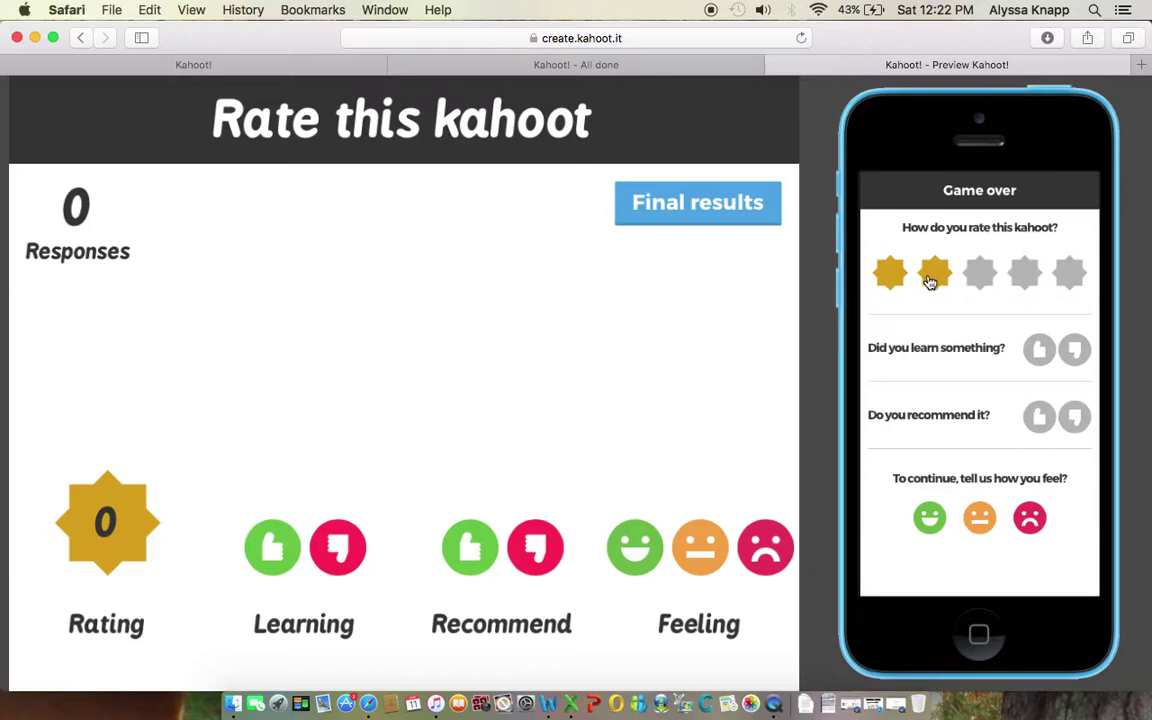
Step: Rate two stars, learned something yes, recommend no, neutral feeling, then show the final scoreboard
click(932, 280)
click(1037, 351)
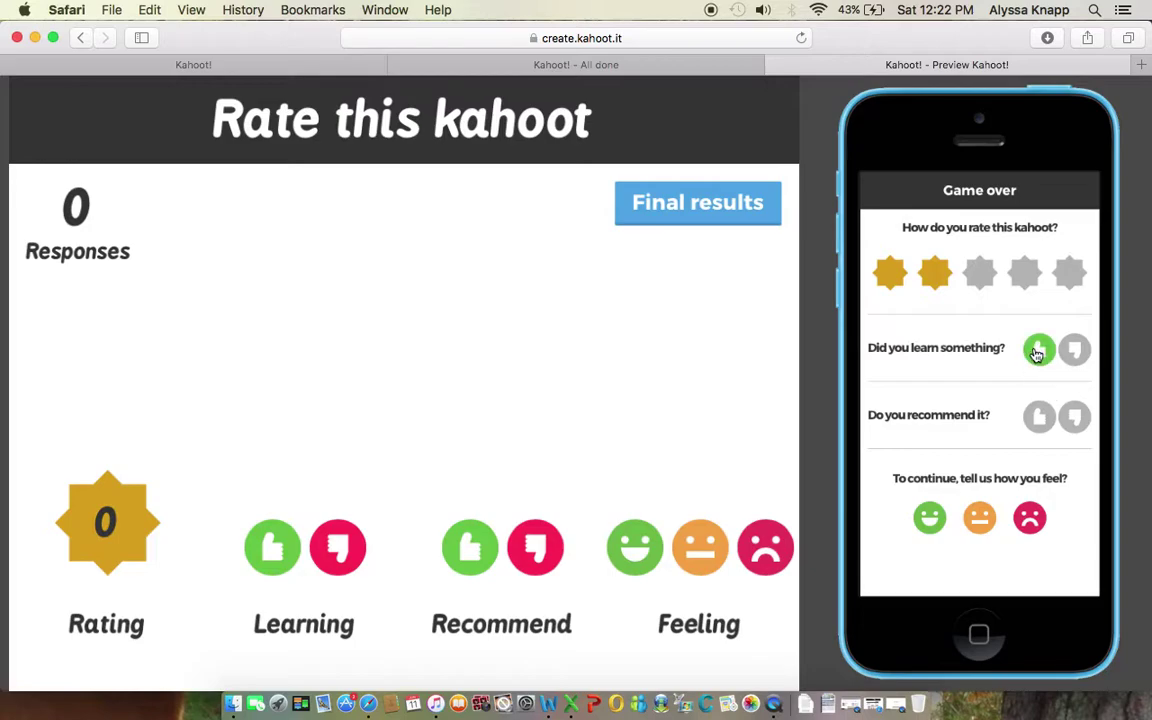
click(1077, 420)
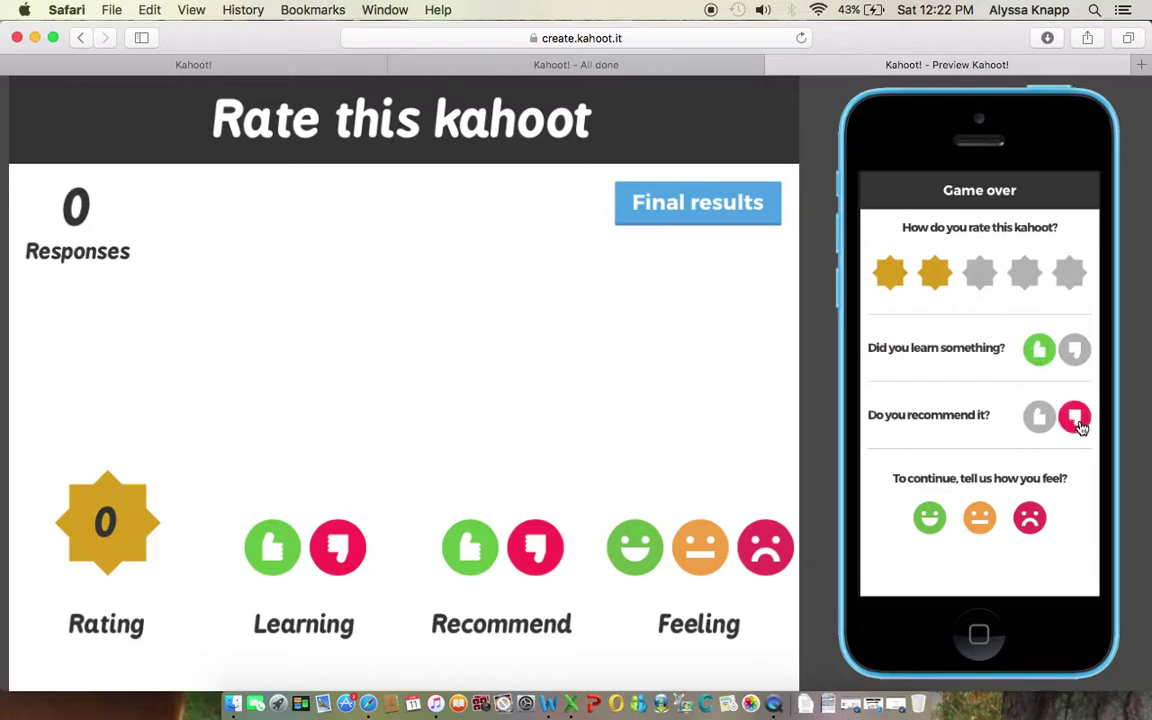
click(979, 517)
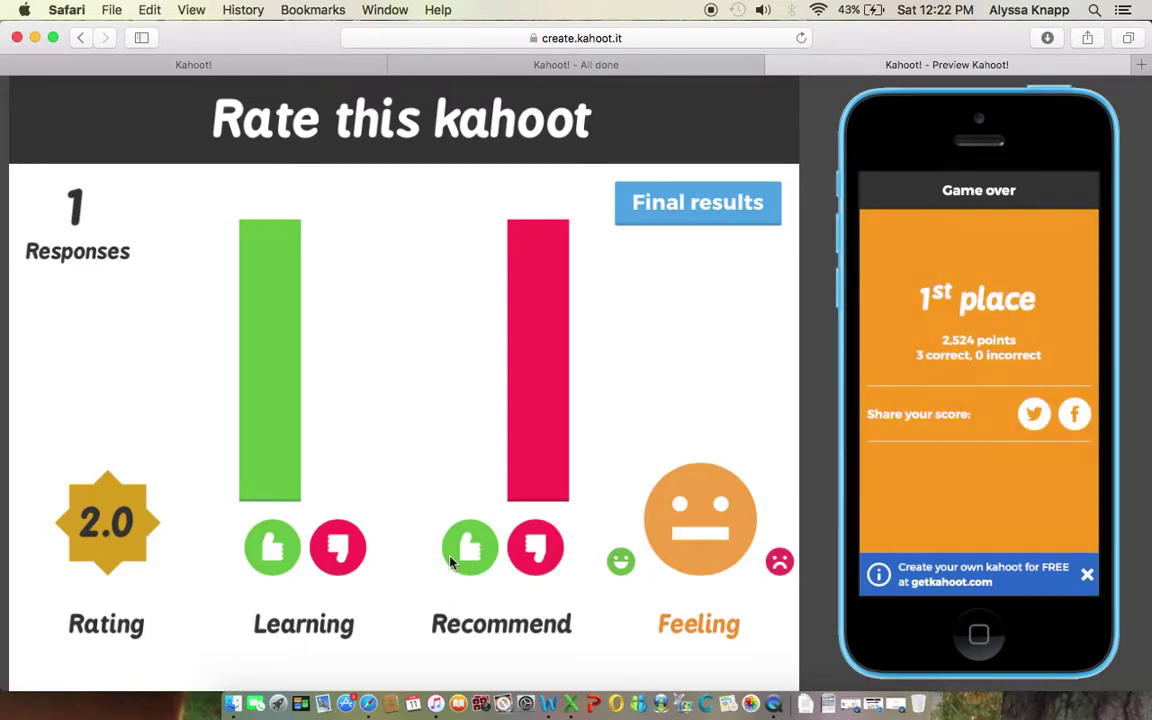
click(652, 211)
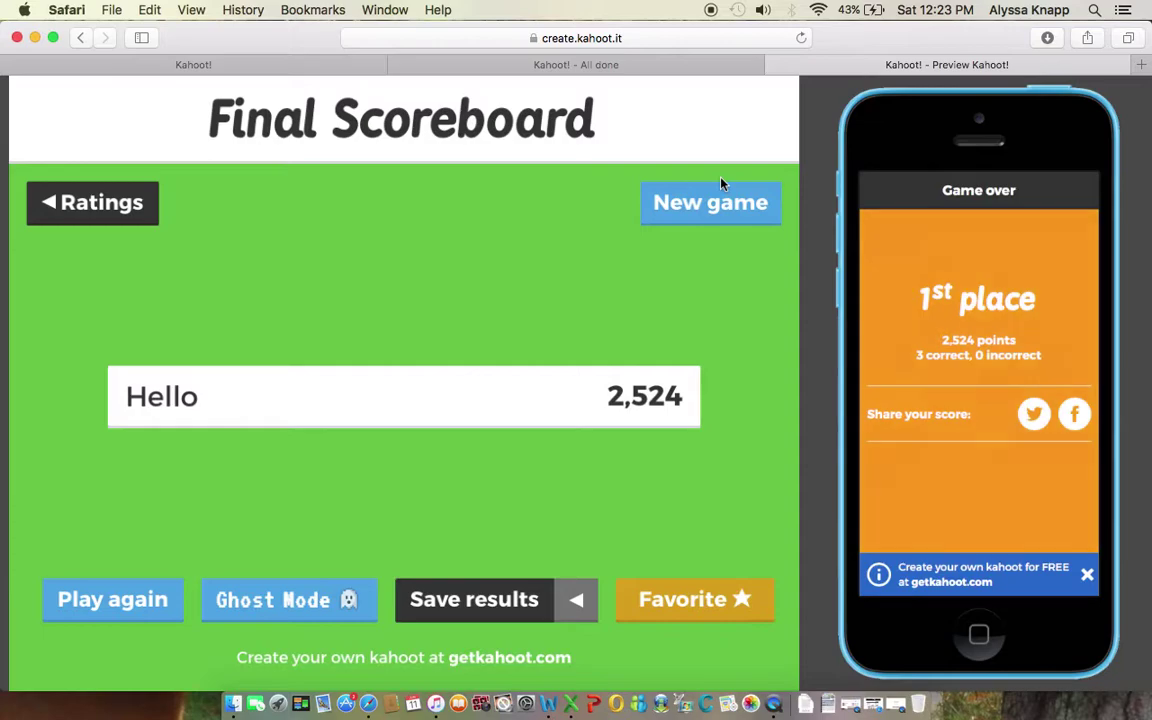
Step: Close the 'Kahoot! - Preview Kahoot!' tab to return to the Using Kahoot DONE! page
click(776, 66)
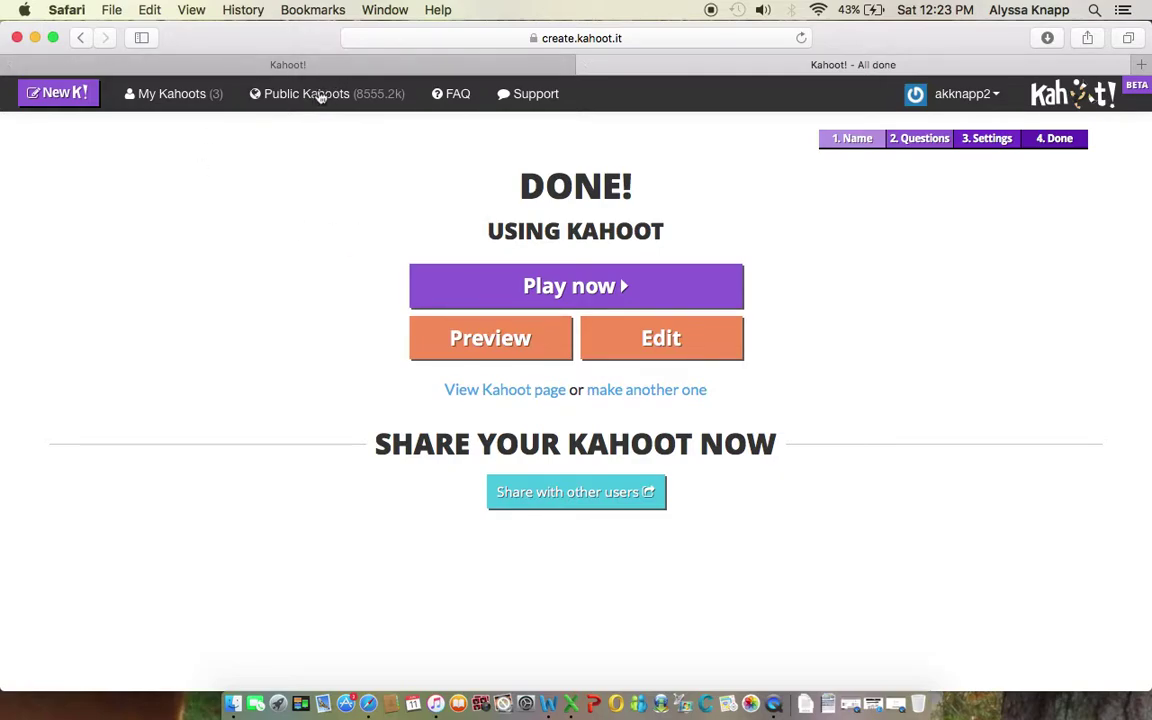
Step: Open Public Kahoots and scroll through the Featured list, then back to the top
click(320, 95)
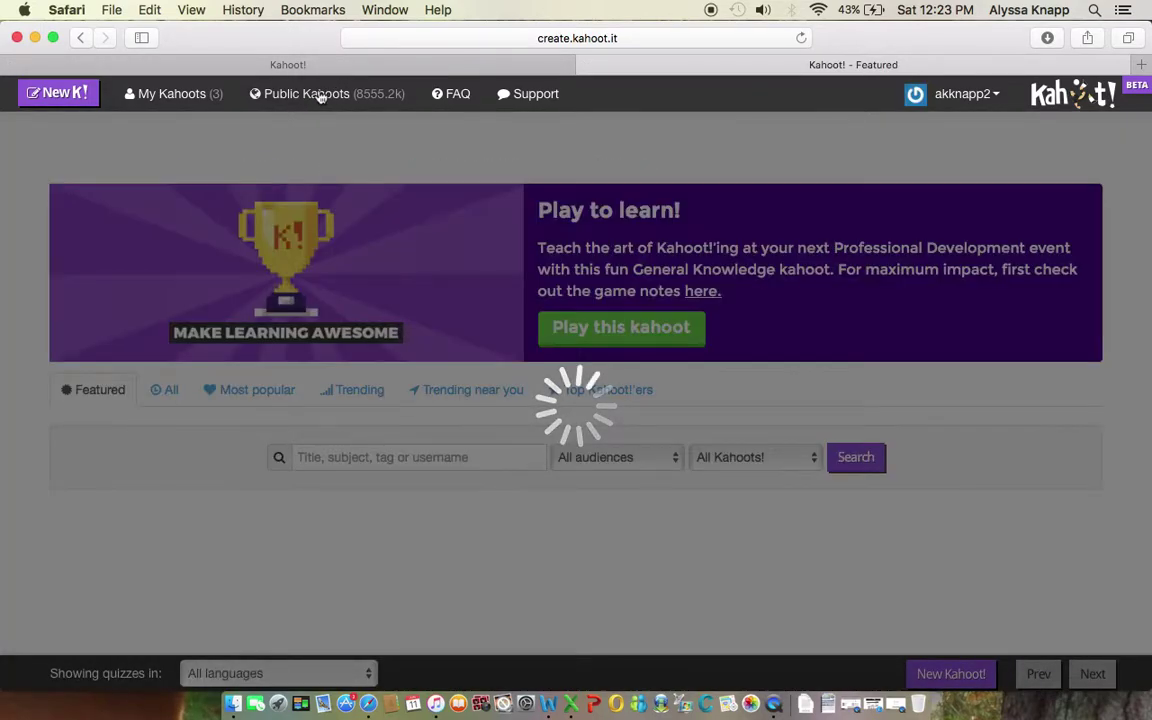
scroll(366, 470, down, 10)
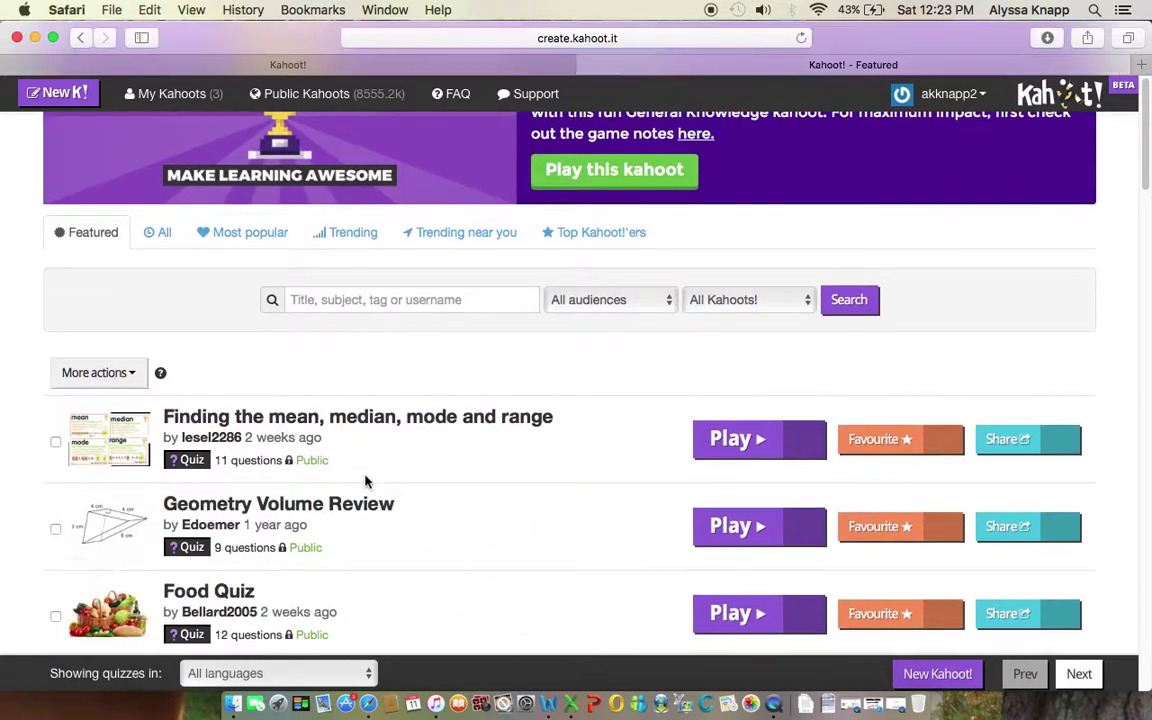
scroll(366, 483, down, 15)
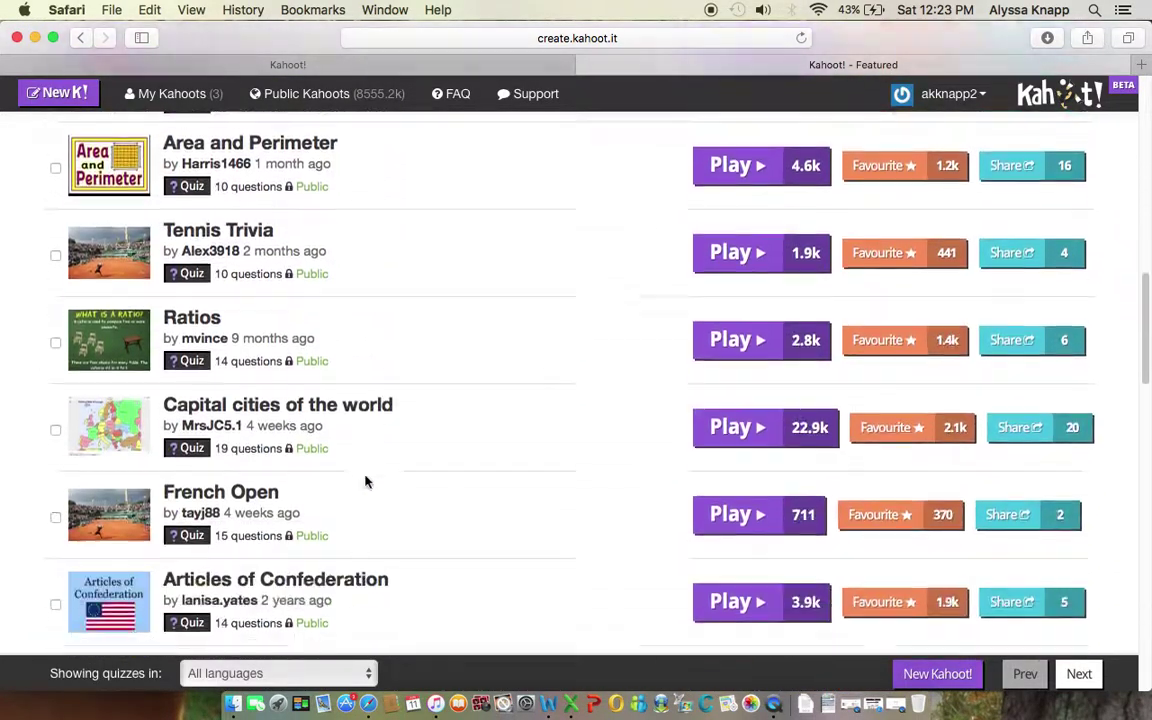
scroll(366, 483, down, 15)
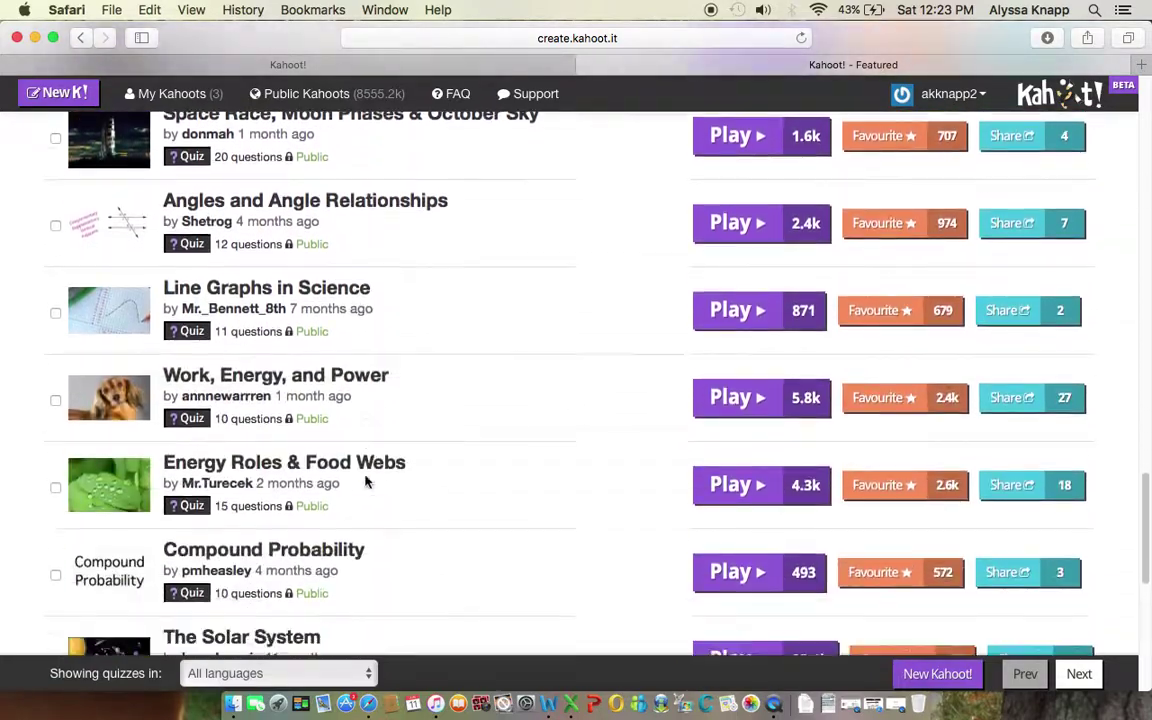
scroll(366, 483, up, 20)
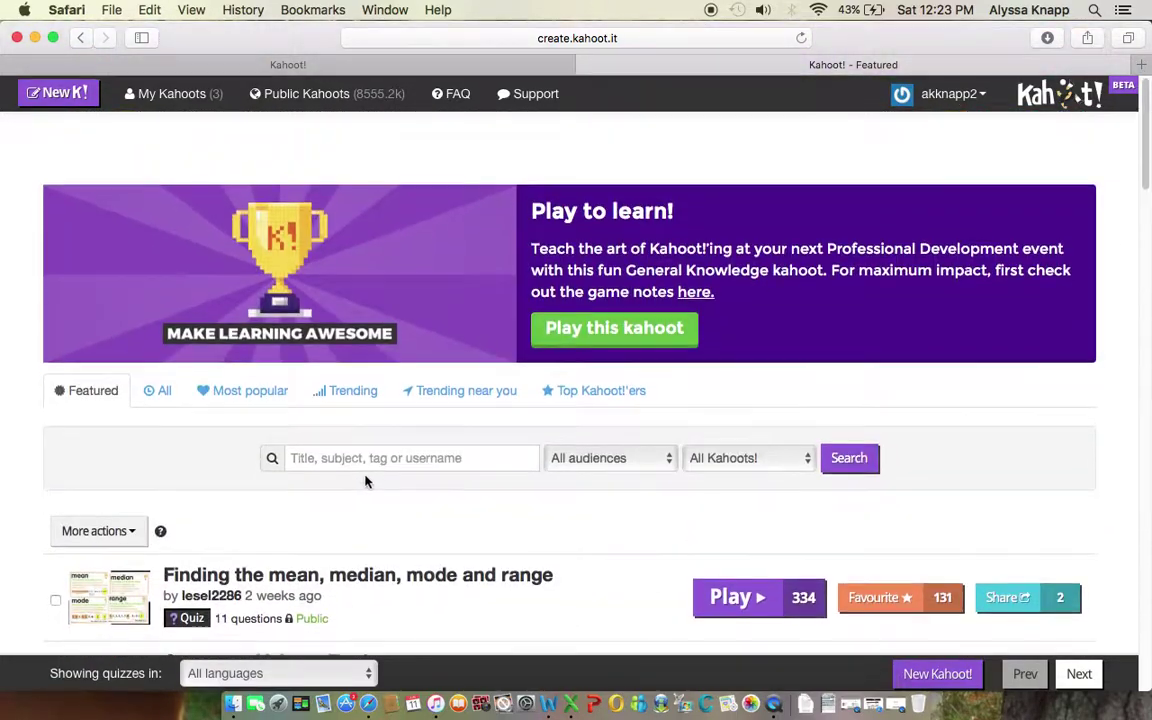
Step: Search public kahoots for 'math' with audience School and type Quiz
click(407, 456)
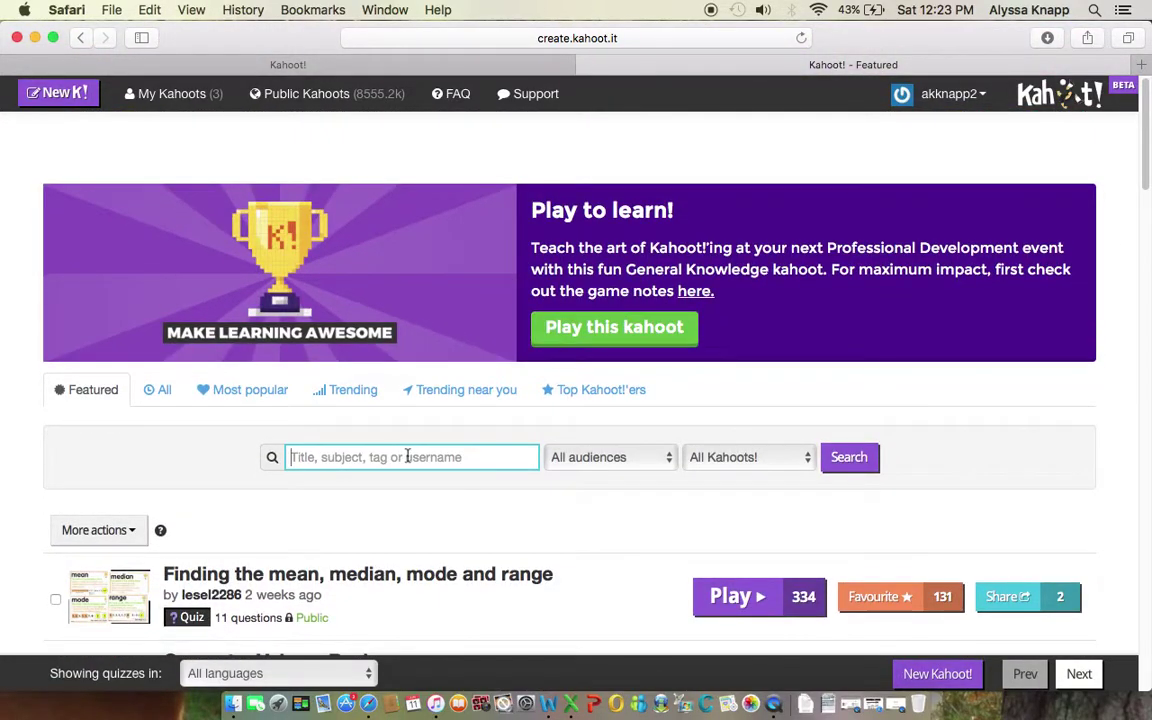
text(math)
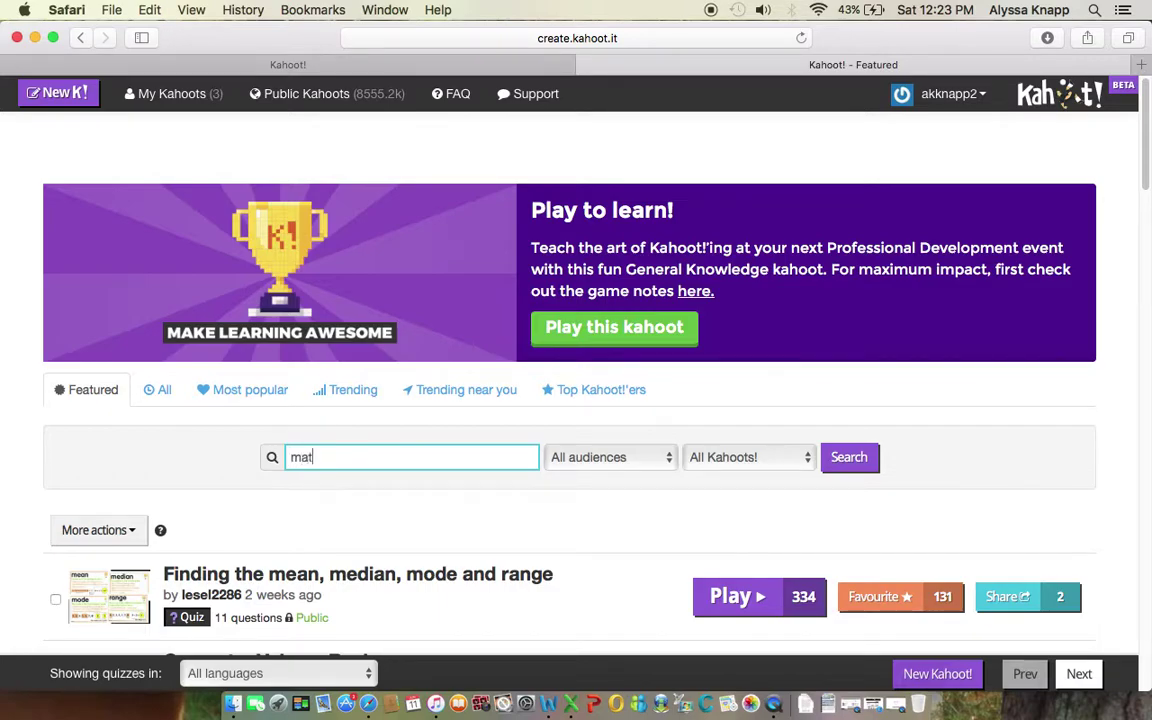
click(616, 461)
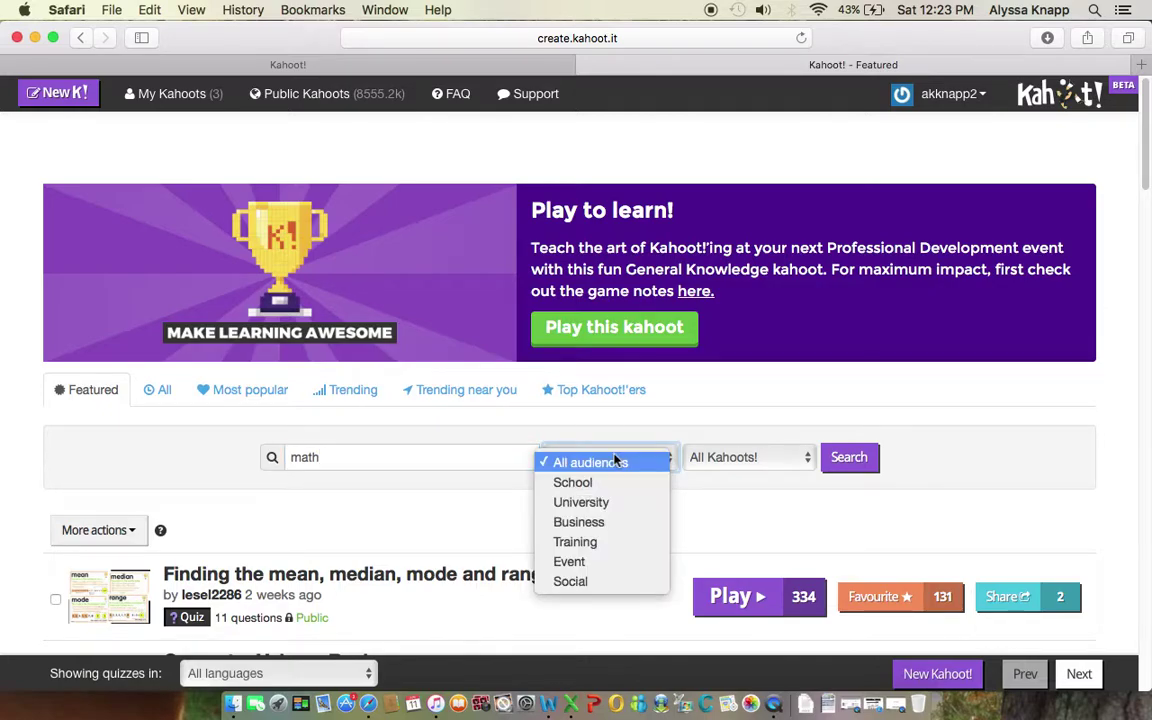
click(573, 484)
click(772, 459)
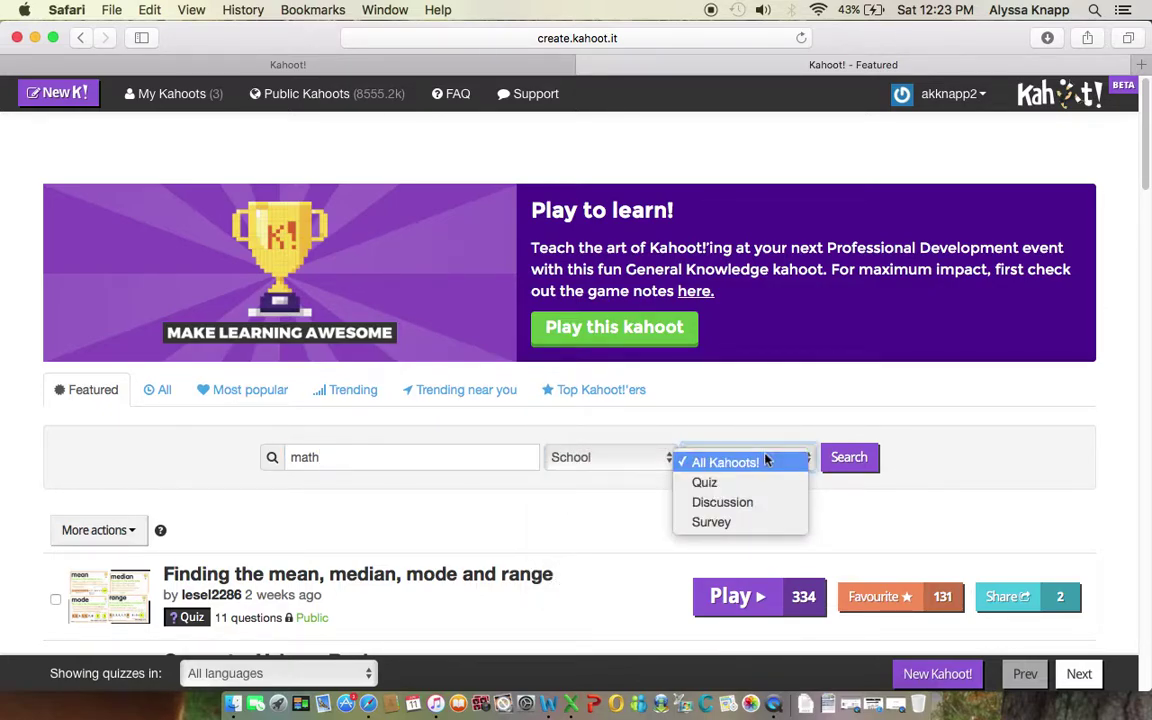
click(723, 483)
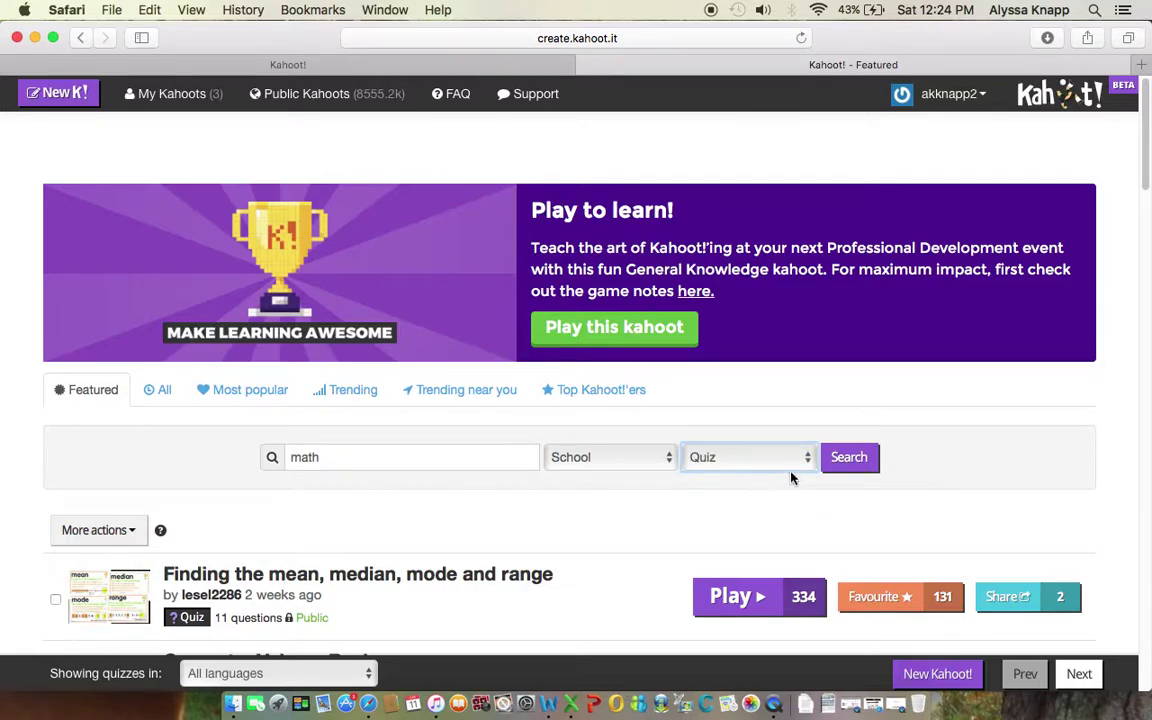
scroll(758, 473, down, 2)
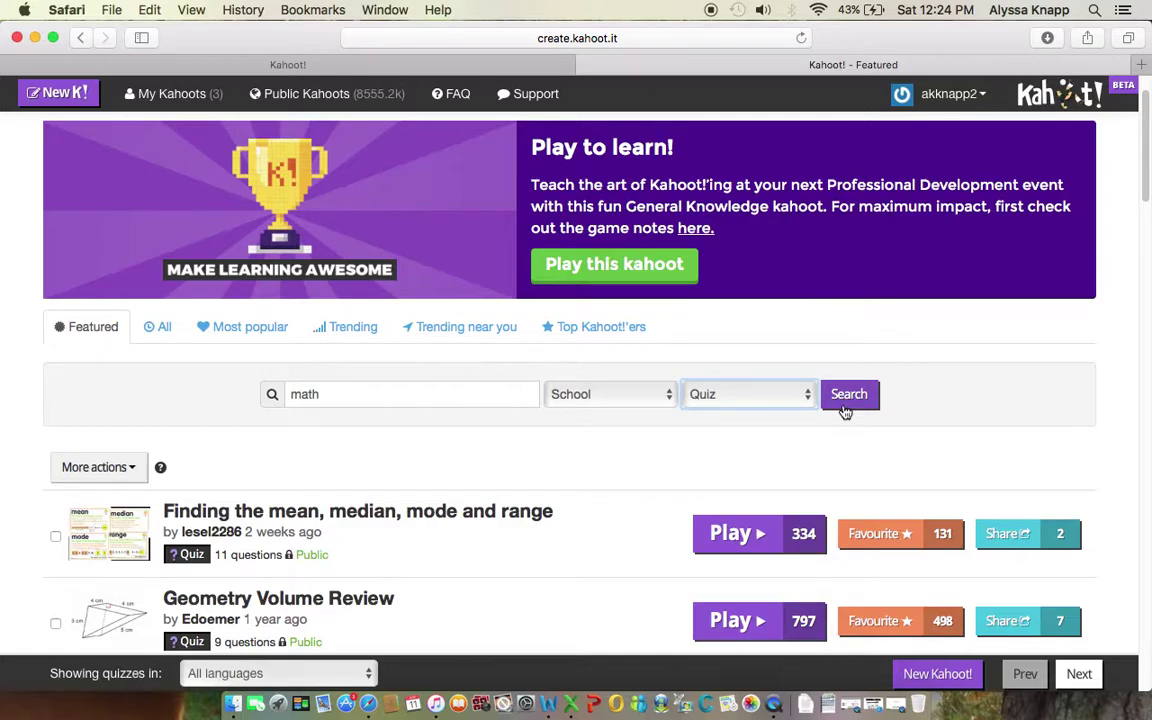
click(844, 408)
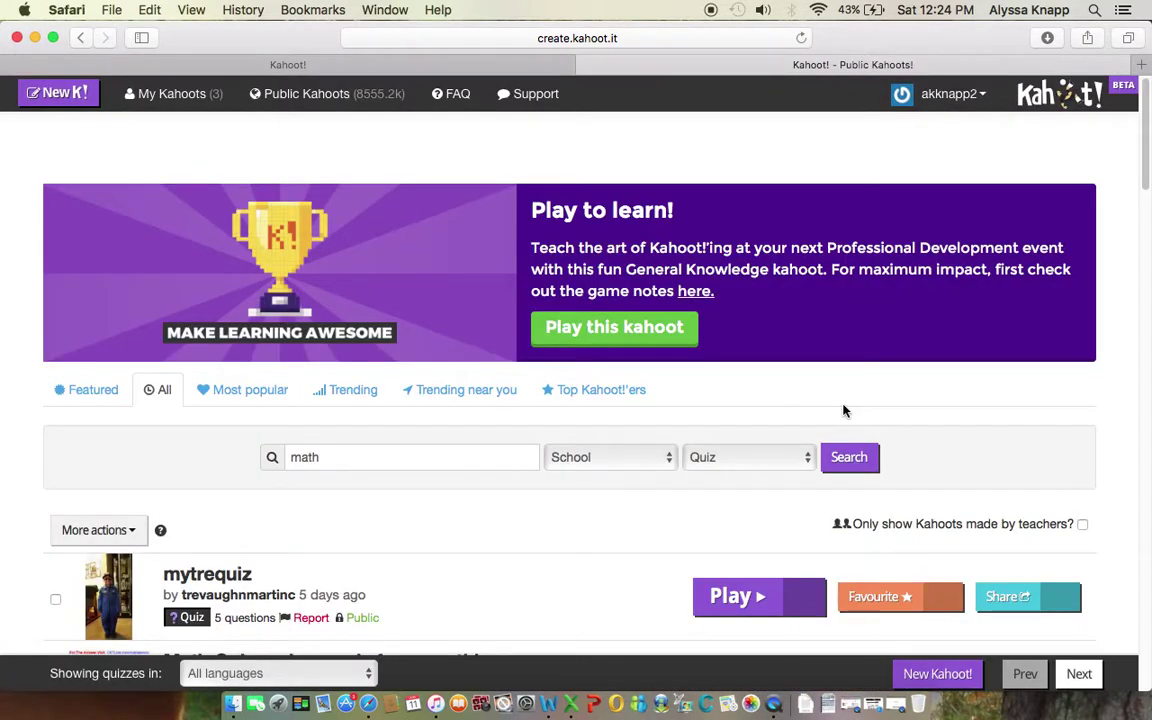
Step: Scroll down through the math quiz results (Rational Functions, Division review, Trigonometry) and back up
scroll(355, 414, down, 3)
scroll(351, 418, down, 3)
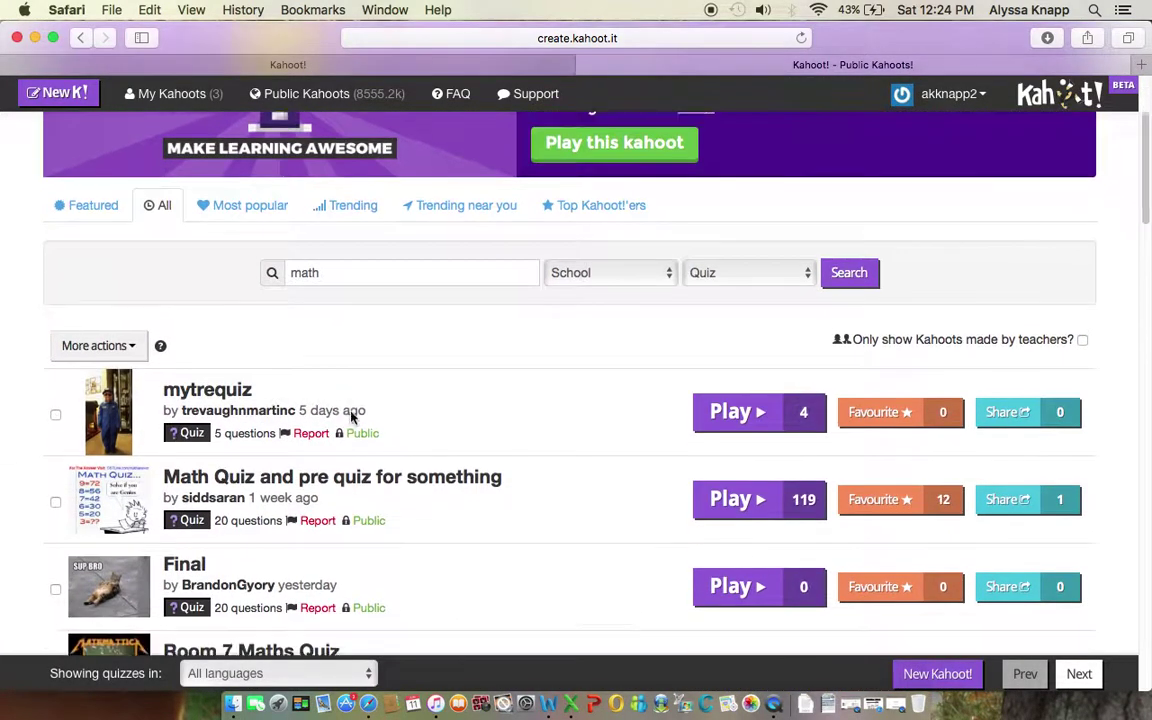
scroll(351, 418, up, 1)
scroll(351, 415, down, 3)
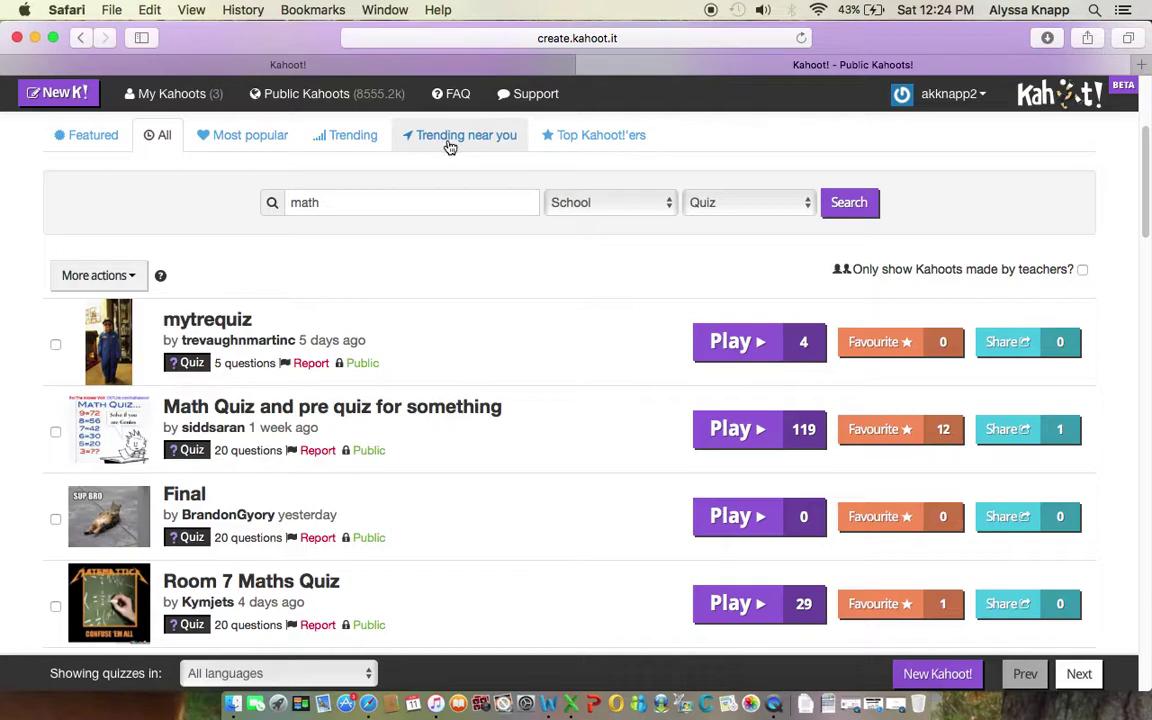
scroll(361, 450, down, 3)
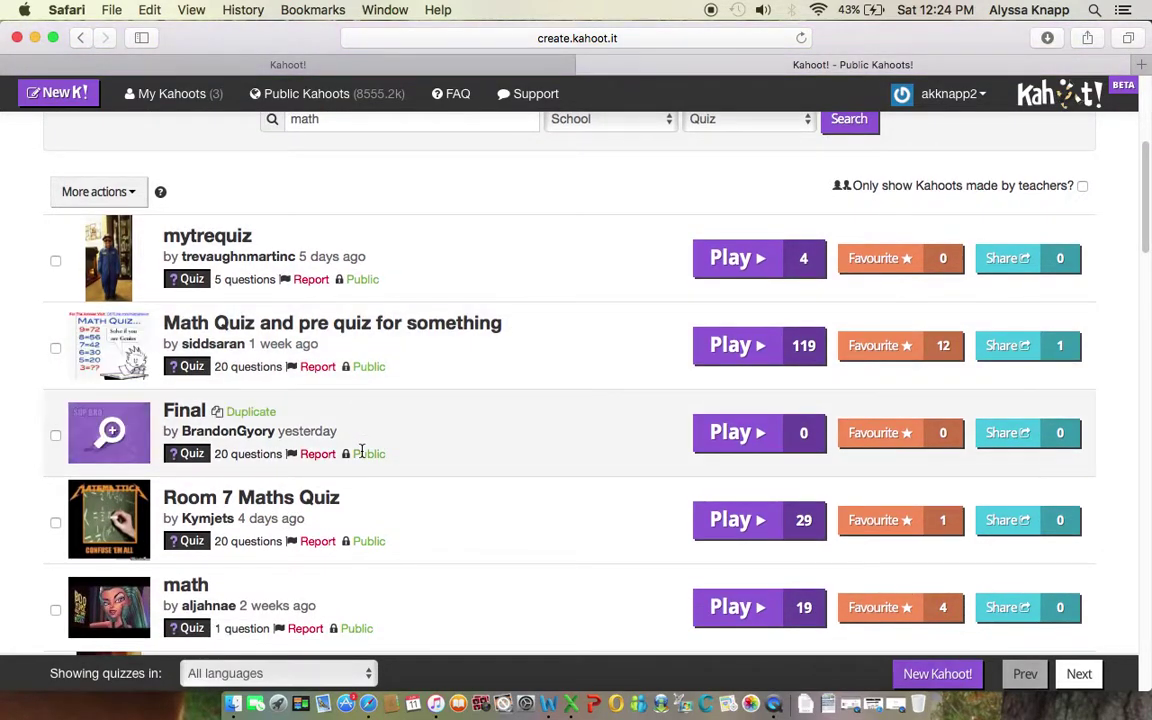
scroll(361, 450, down, 2)
scroll(361, 450, down, 2)
scroll(362, 451, down, 5)
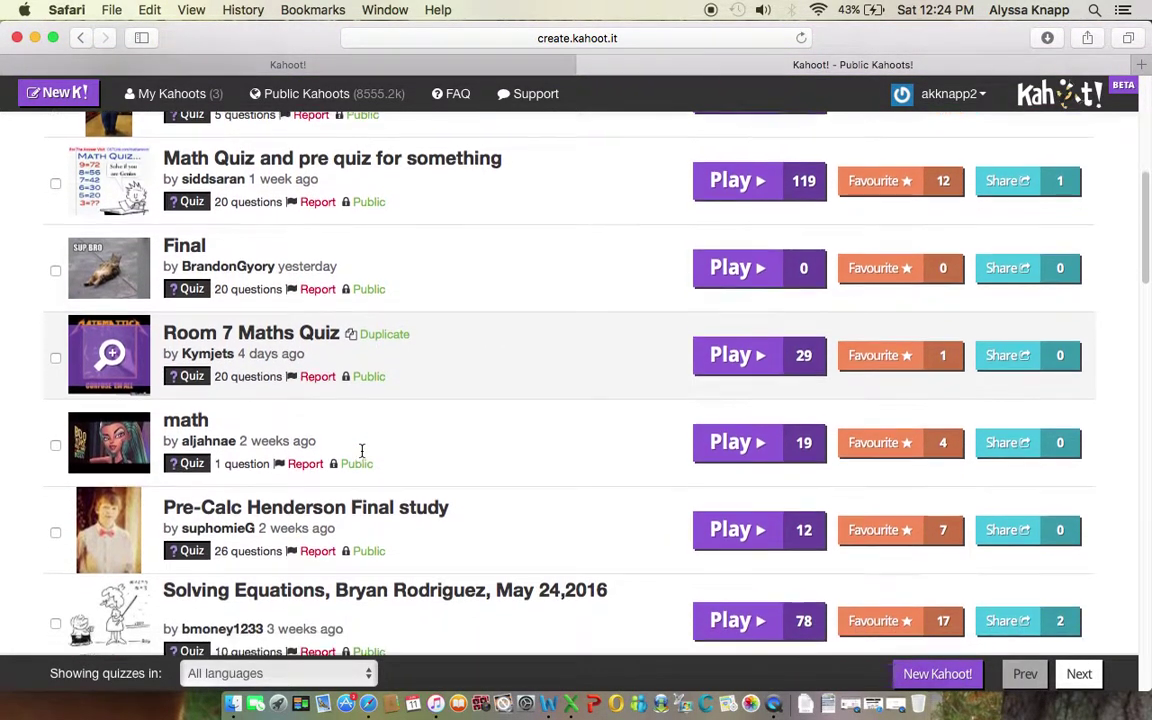
scroll(362, 451, down, 2)
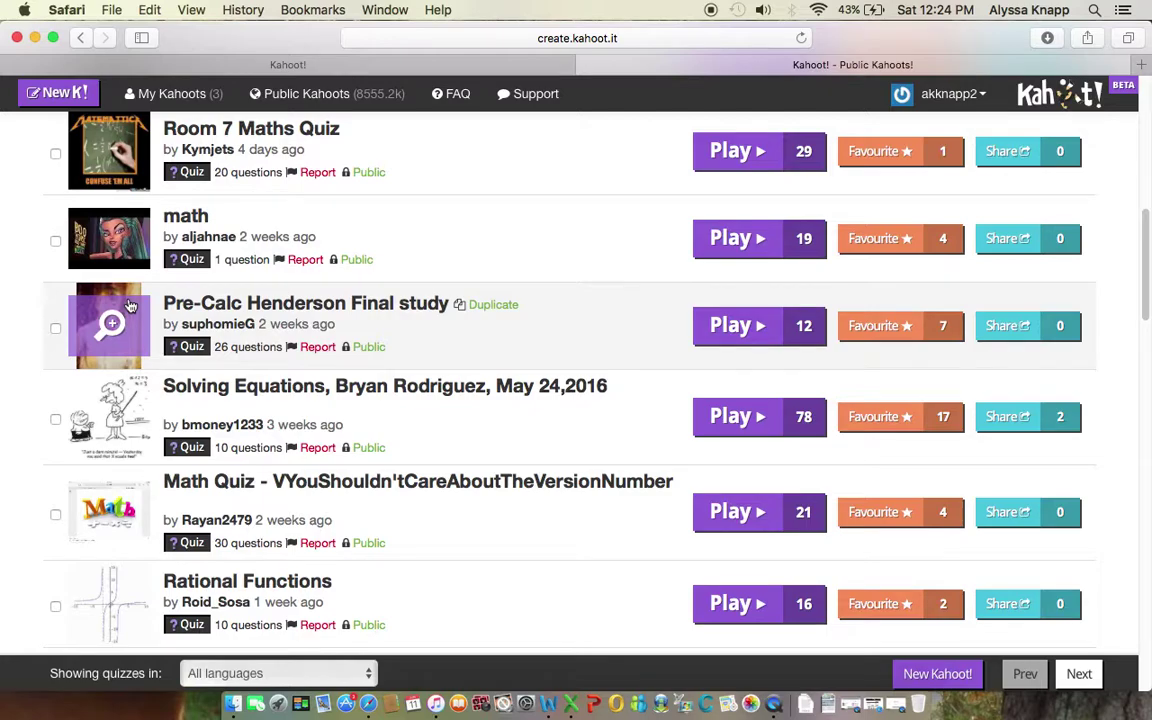
scroll(110, 505, down, 5)
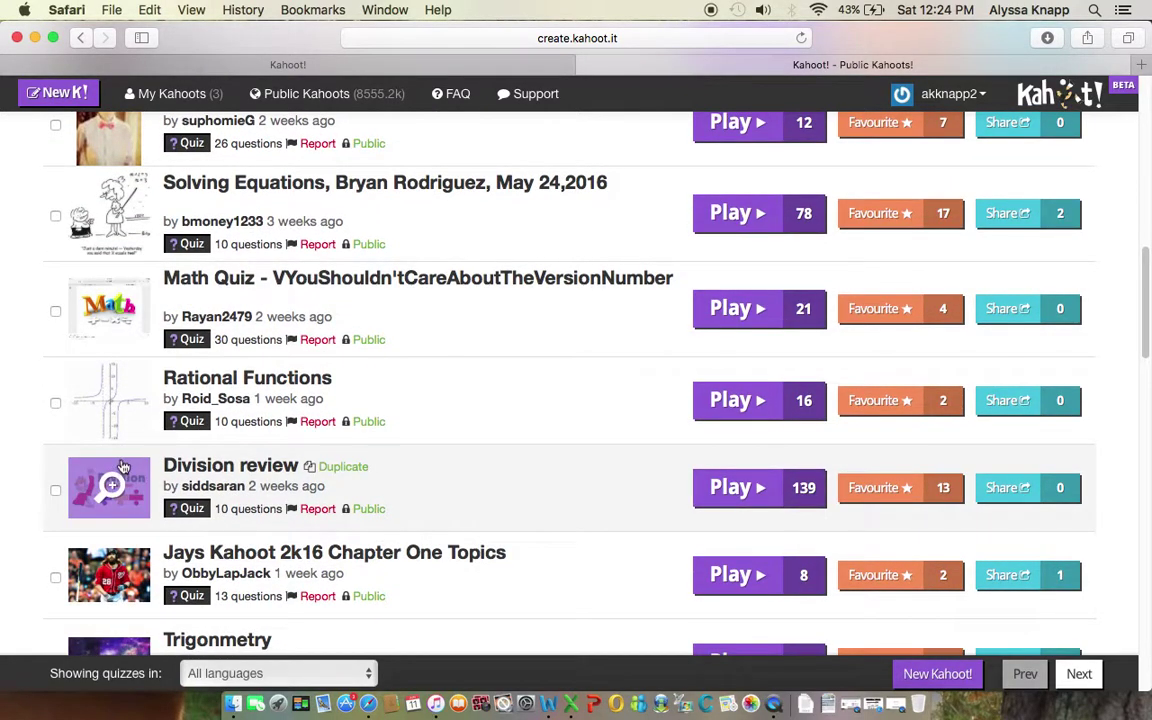
scroll(125, 470, down, 3)
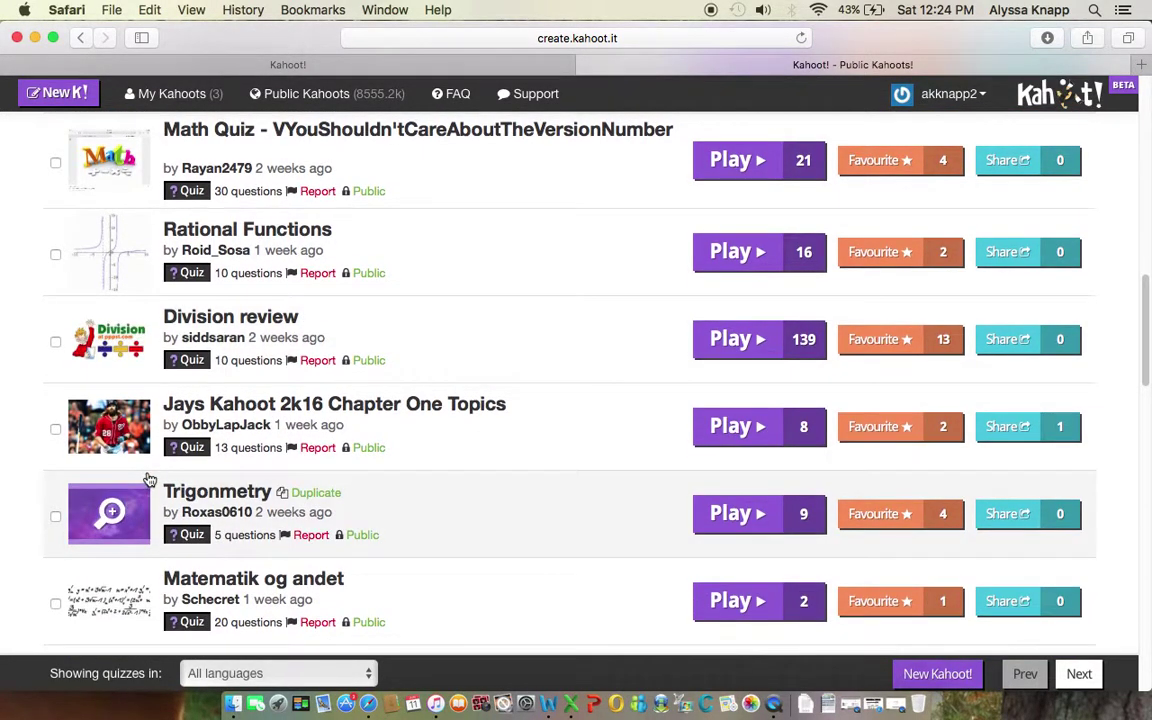
scroll(148, 480, down, 6)
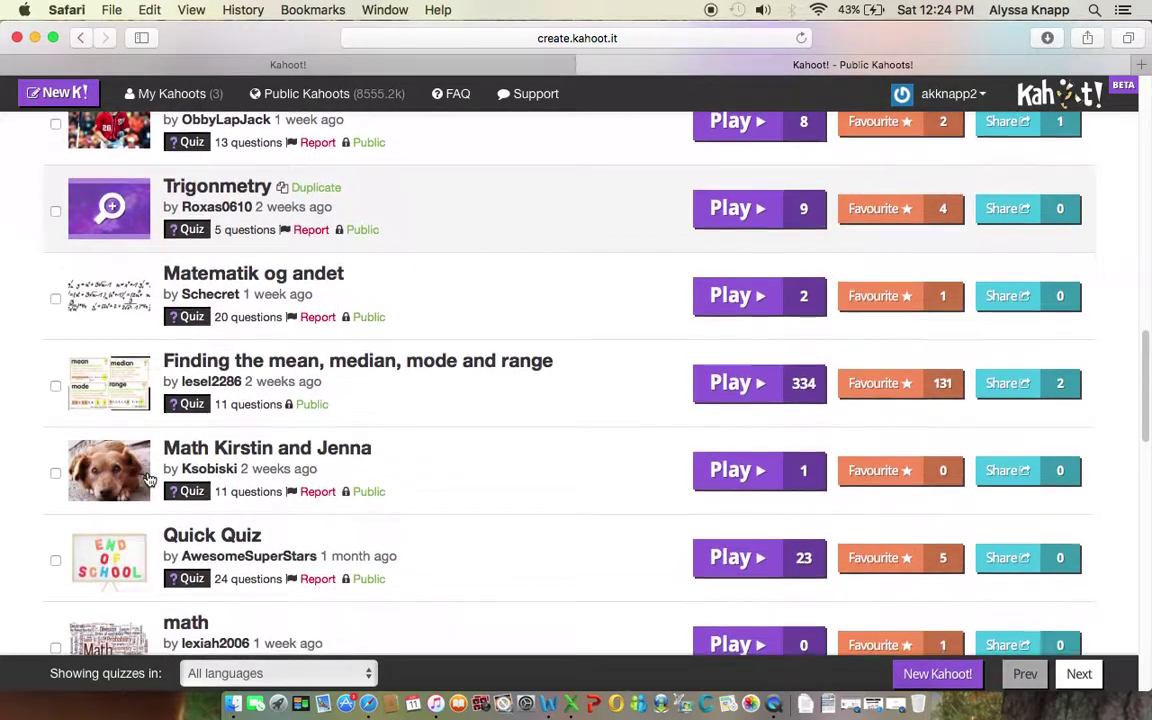
scroll(148, 480, down, 3)
scroll(148, 480, down, 9)
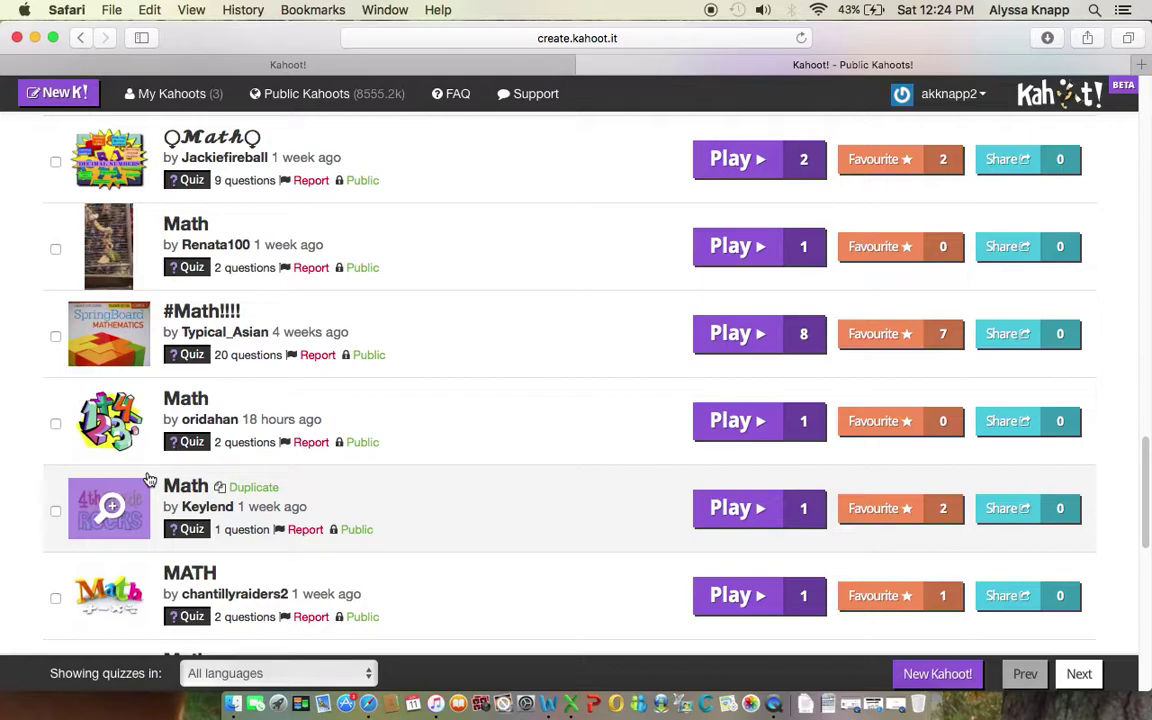
scroll(148, 480, up, 20)
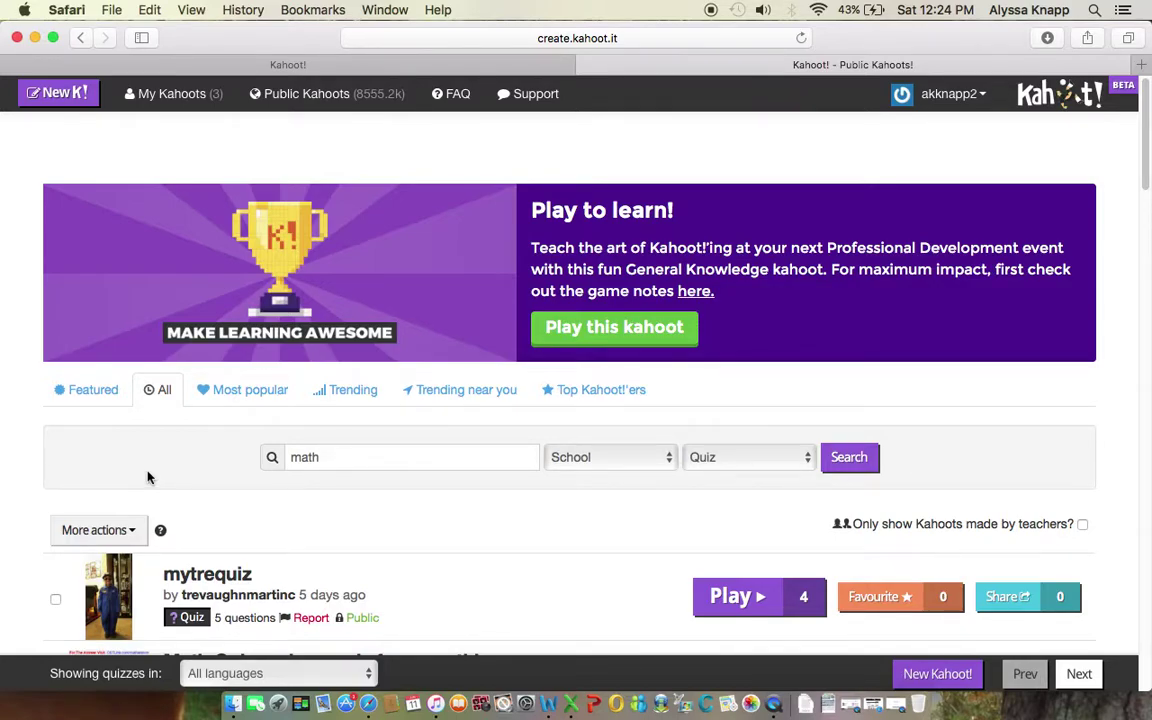
Step: Open My Kahoots to list Using Kahoot, Practice Using Cahoot and Practice
click(159, 94)
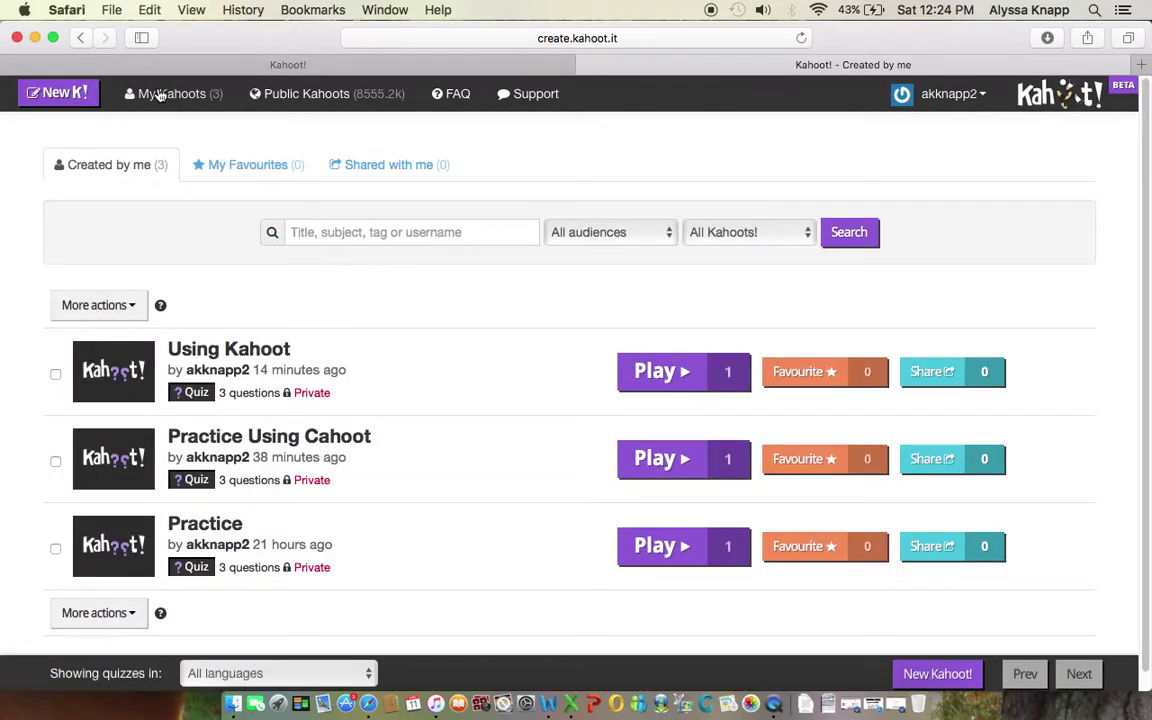
mouse_move(290, 392)
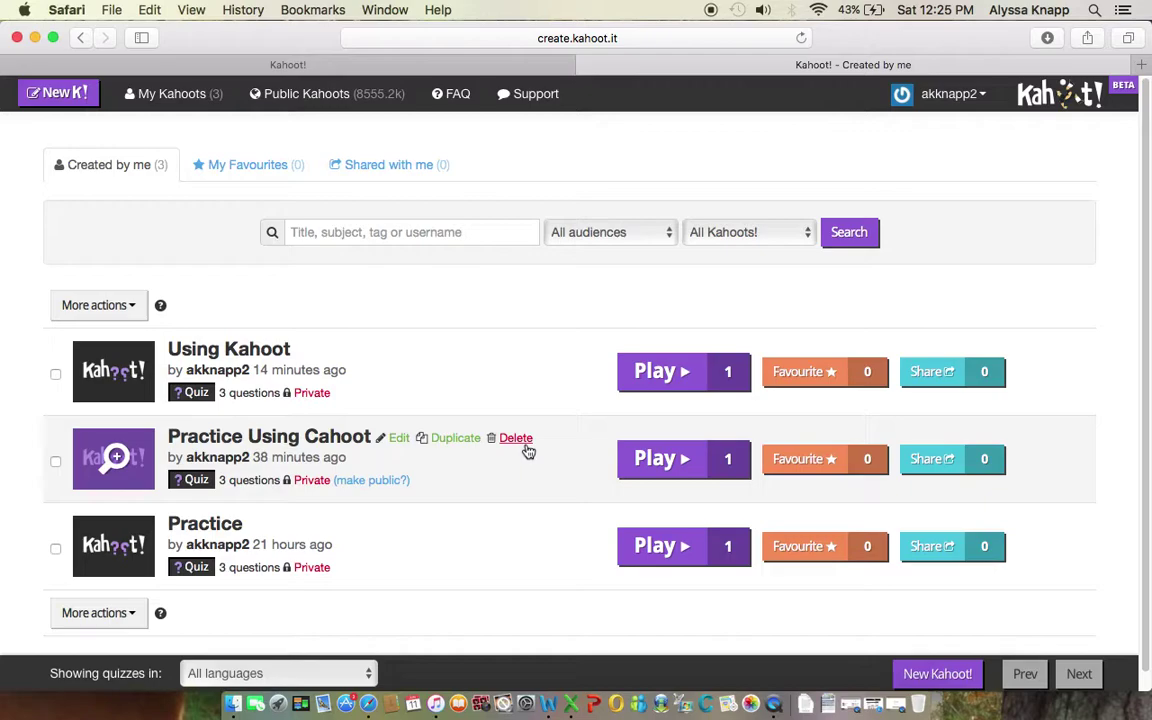
Step: Delete the 'Practice Using Cahoot' quiz and confirm with OK
click(519, 440)
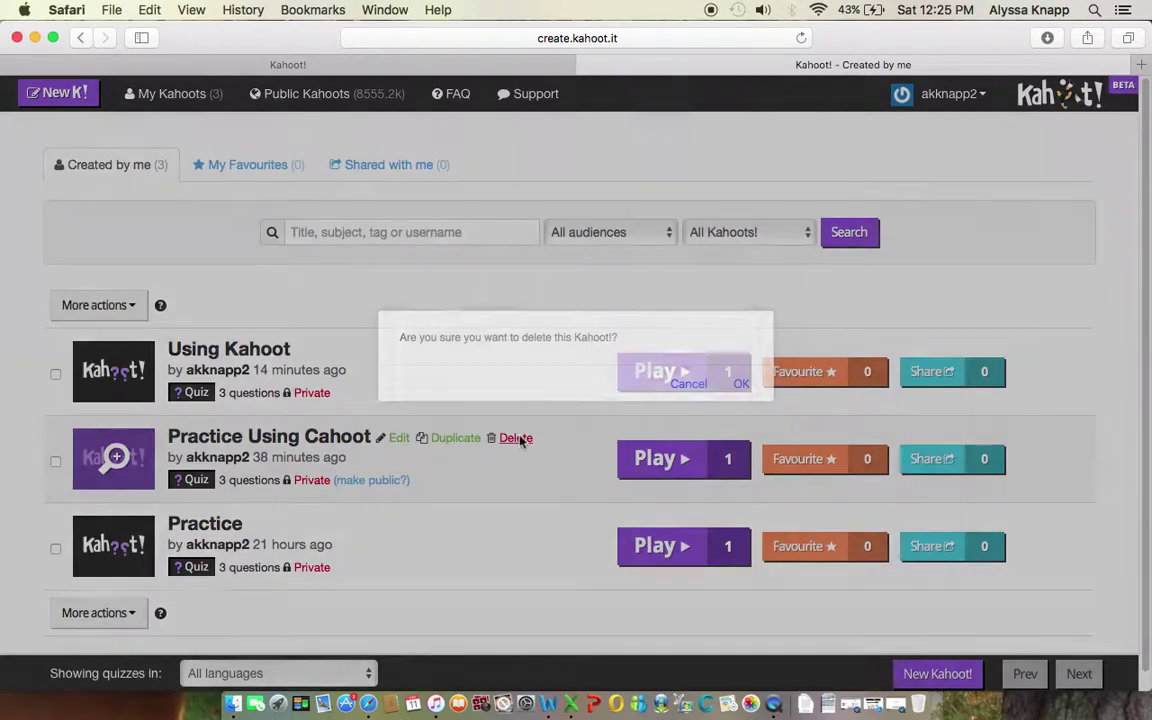
click(741, 384)
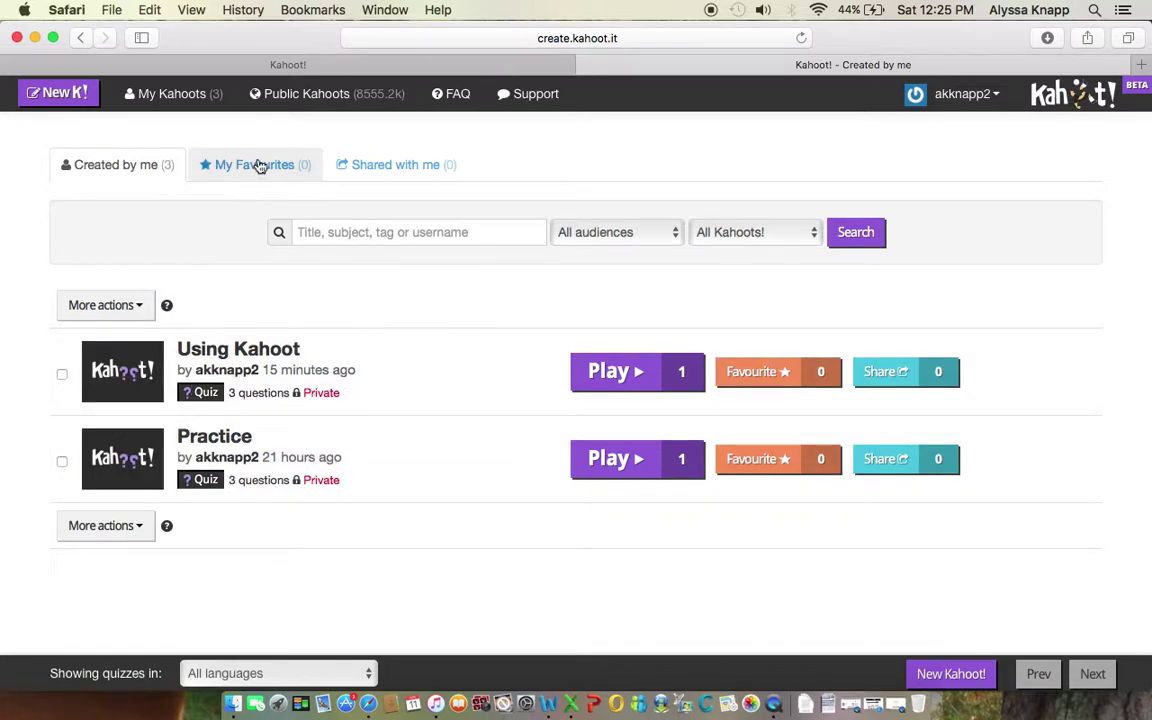
Step: Switch to the Shared with me tab, which shows no shared kahoots
click(399, 172)
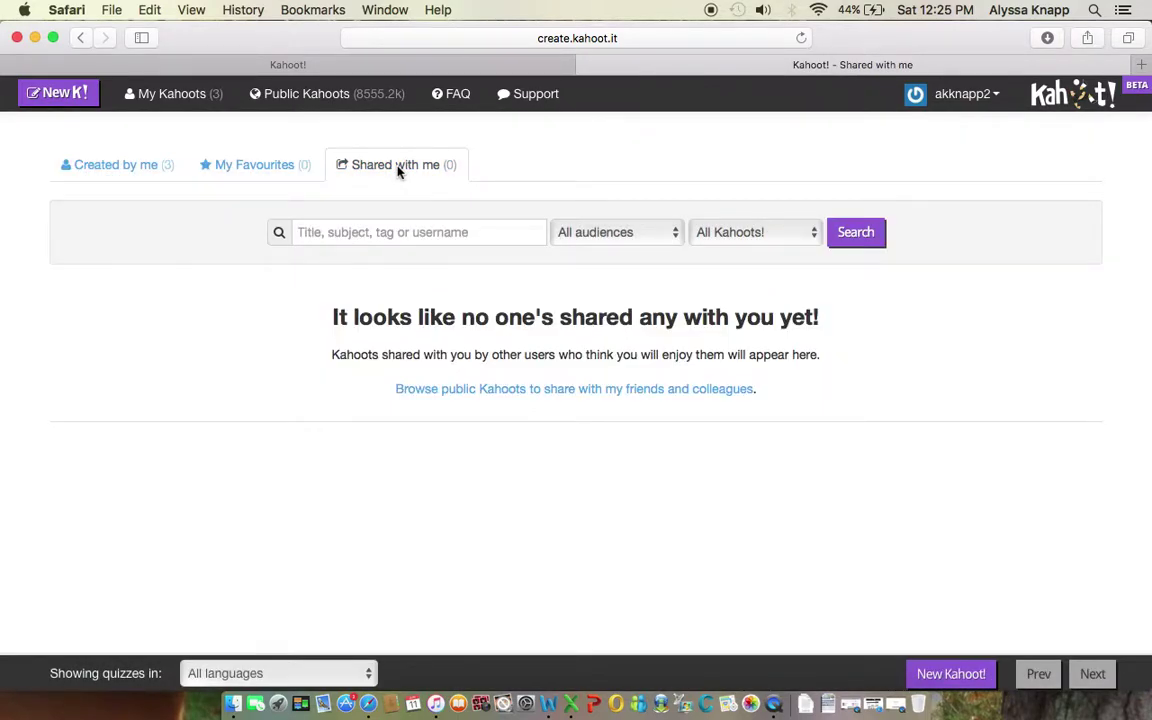